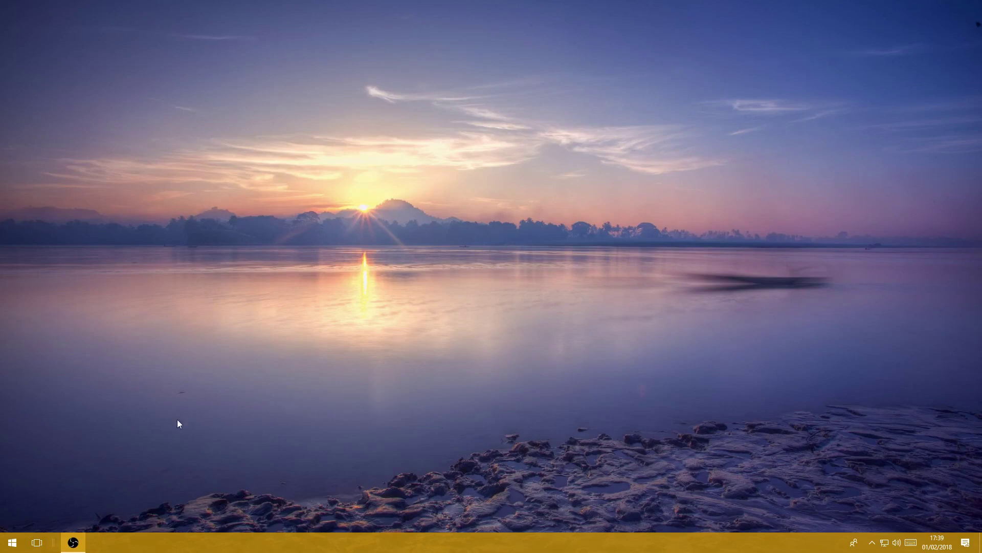
- Open the Windows Start menu to show its grouped app tiles
left_click(10, 546)
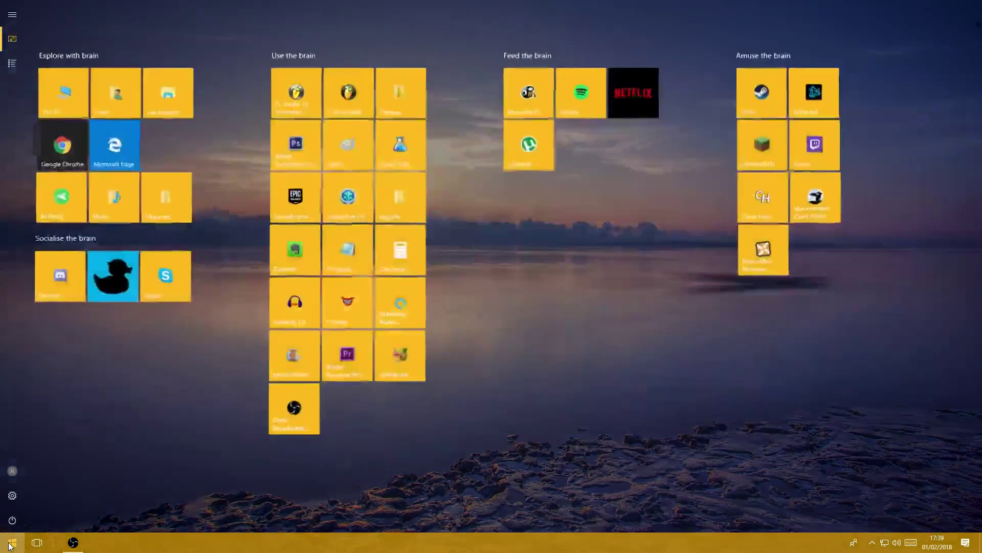
- Launch FL Studio 10, start a new empty project, and add VEC3 FX Sweep Down 05 as a channel
left_click(289, 76)
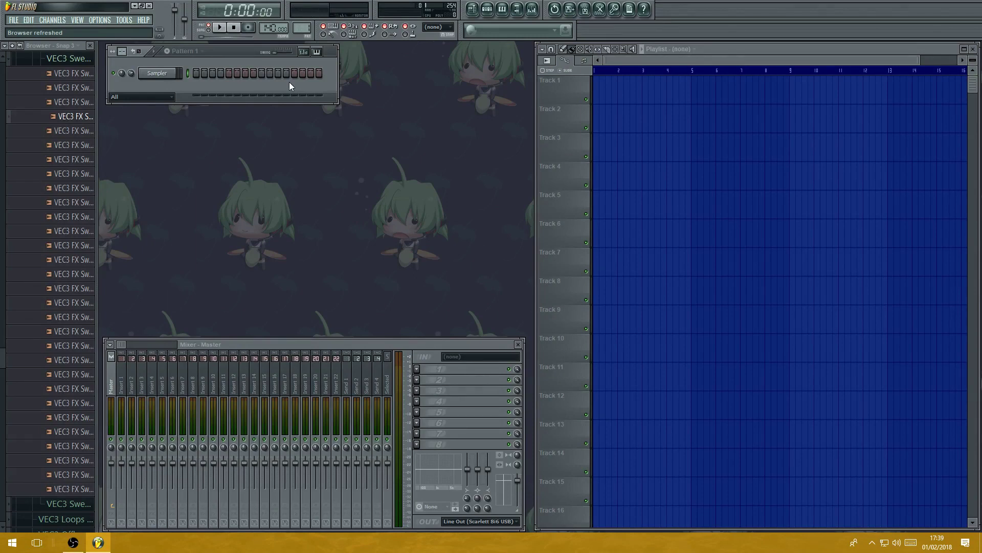
left_click(14, 21)
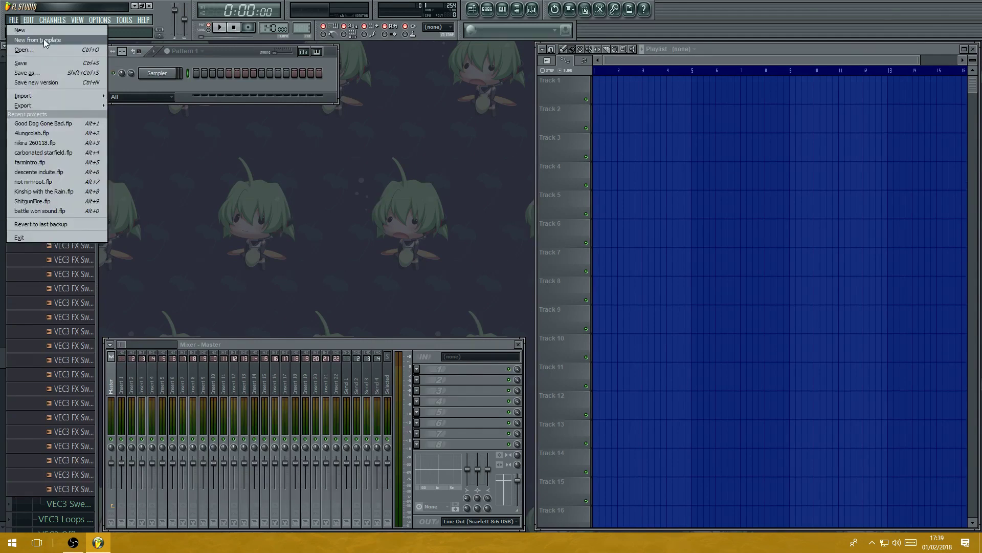
key("Escape")
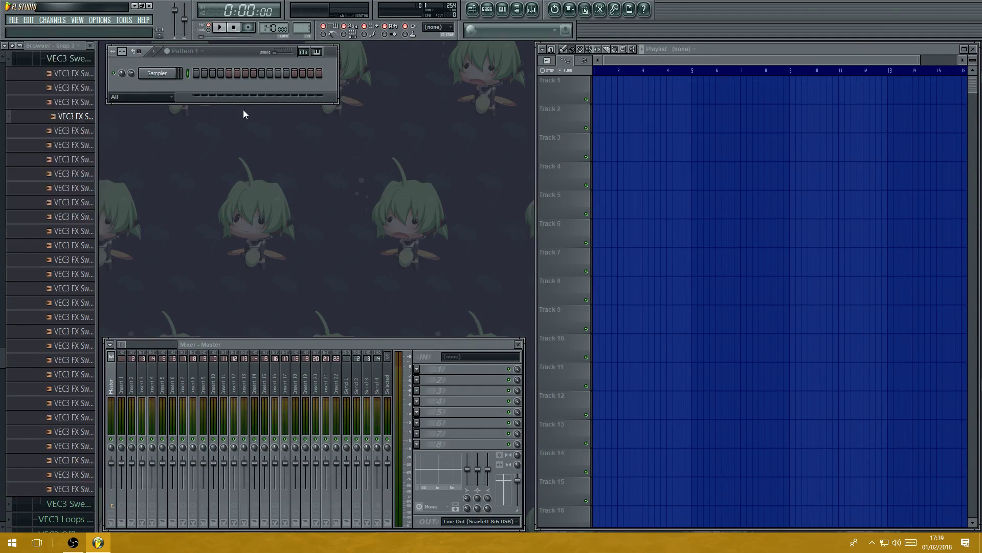
left_click(13, 20)
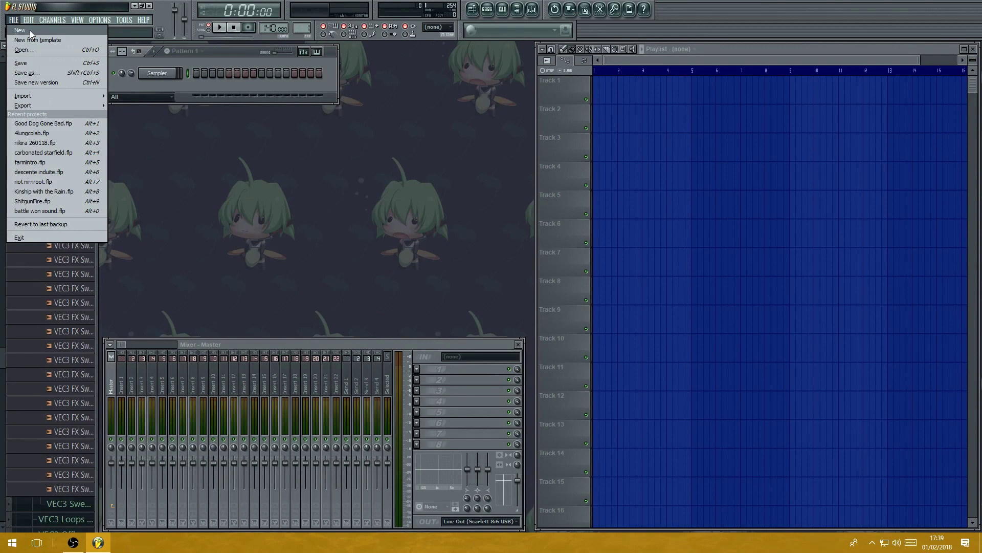
left_click(32, 31)
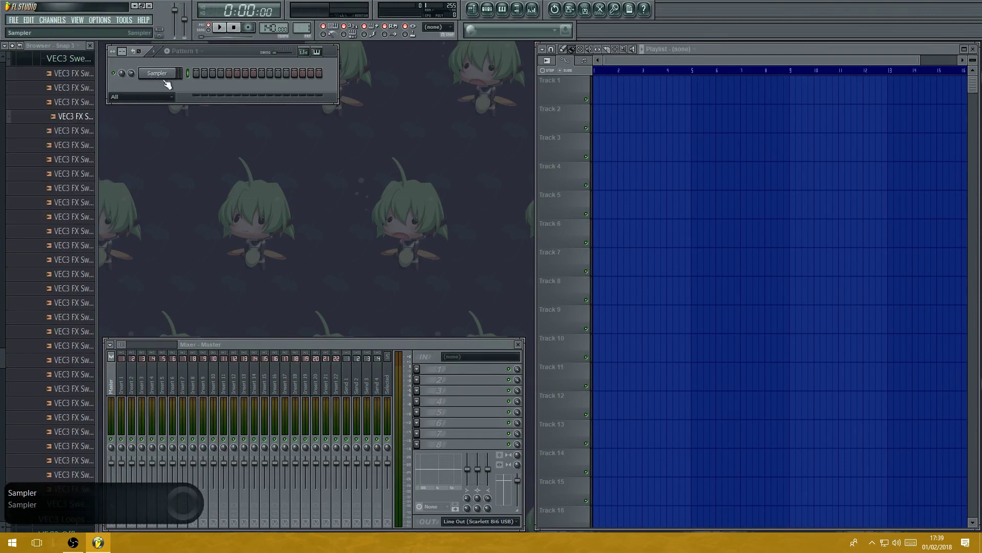
left_click_drag(112, 109, 152, 97)
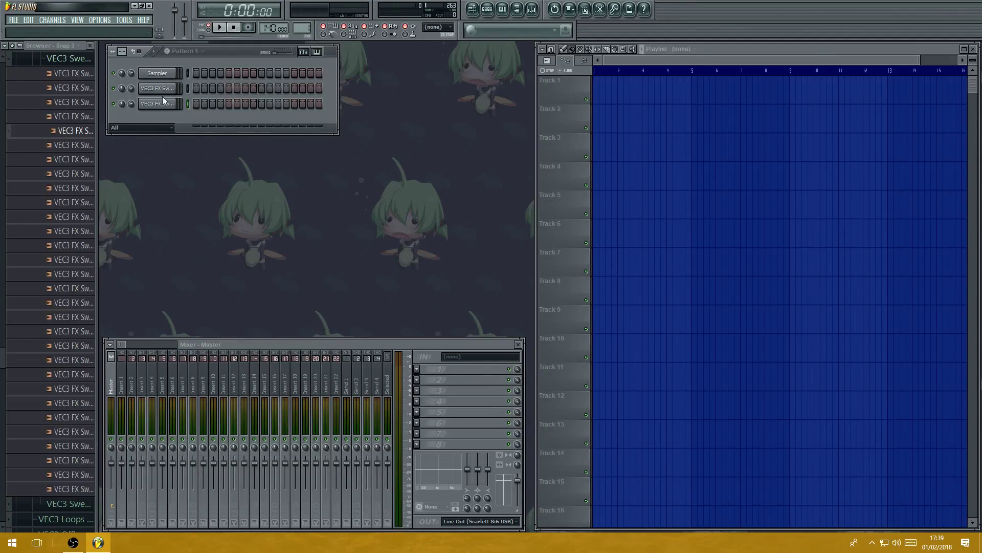
- Delete both VEC3 sweep channels, cancelling the Sampler deletion so Sampler stays
right_click(174, 103)
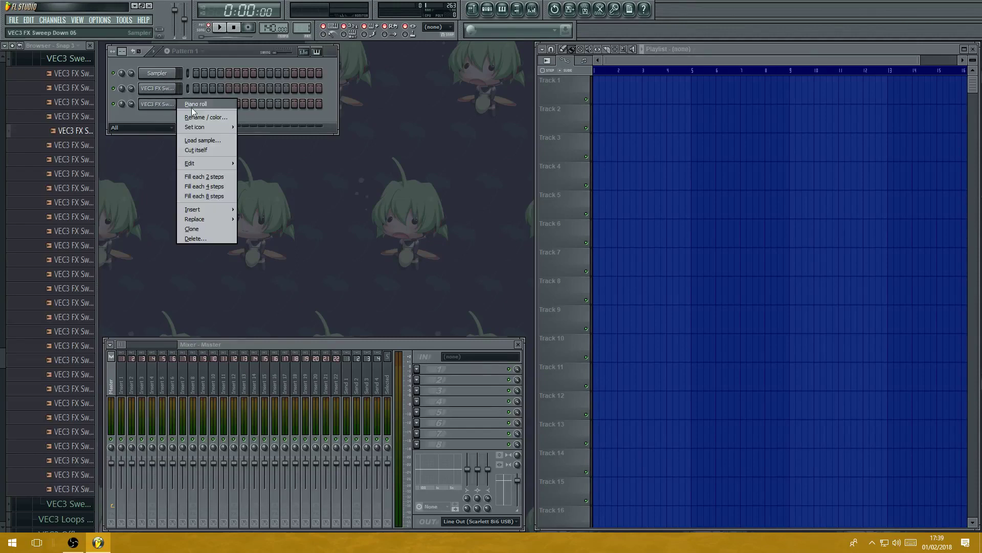
left_click(201, 239)
left_click(541, 307)
right_click(164, 99)
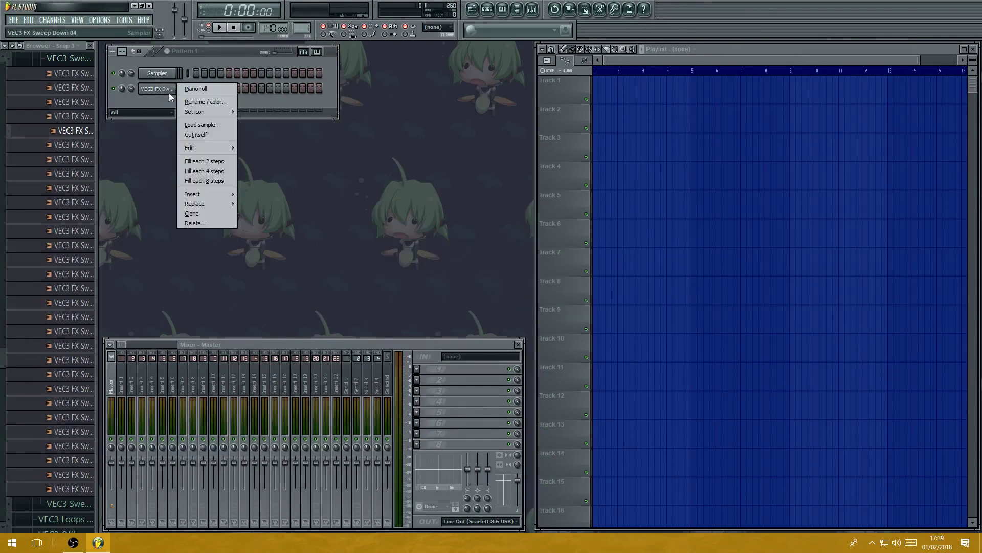
left_click(213, 222)
left_click(542, 307)
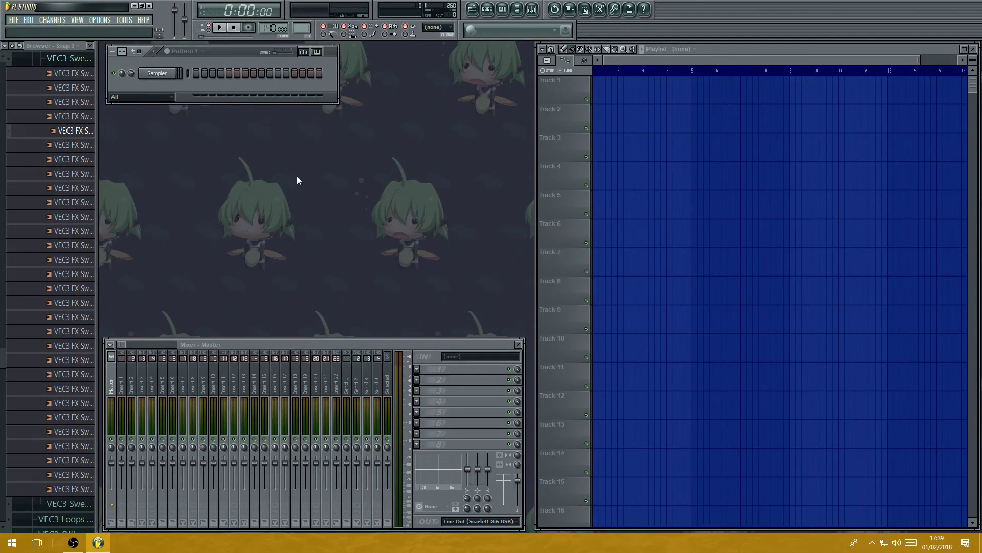
right_click(158, 74)
left_click(221, 209)
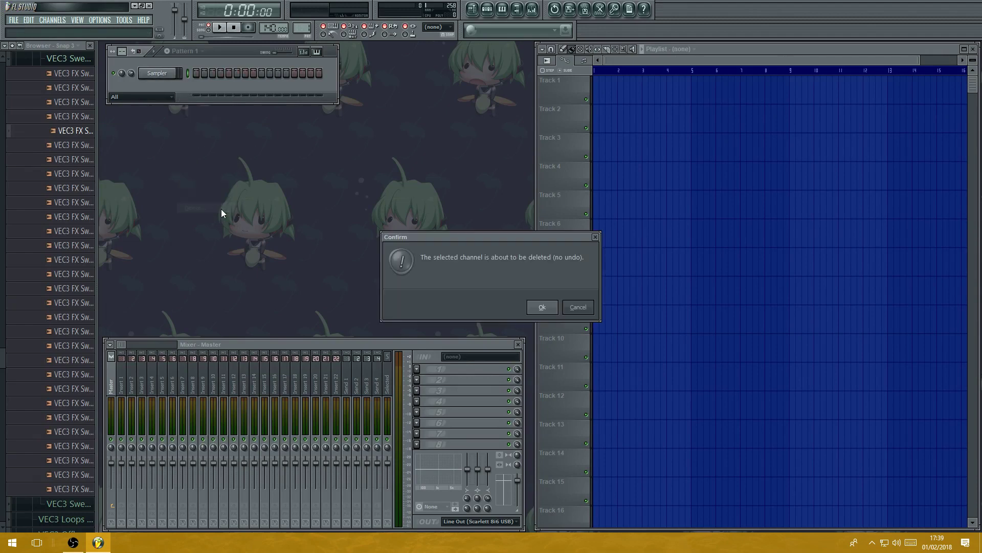
left_click(557, 307)
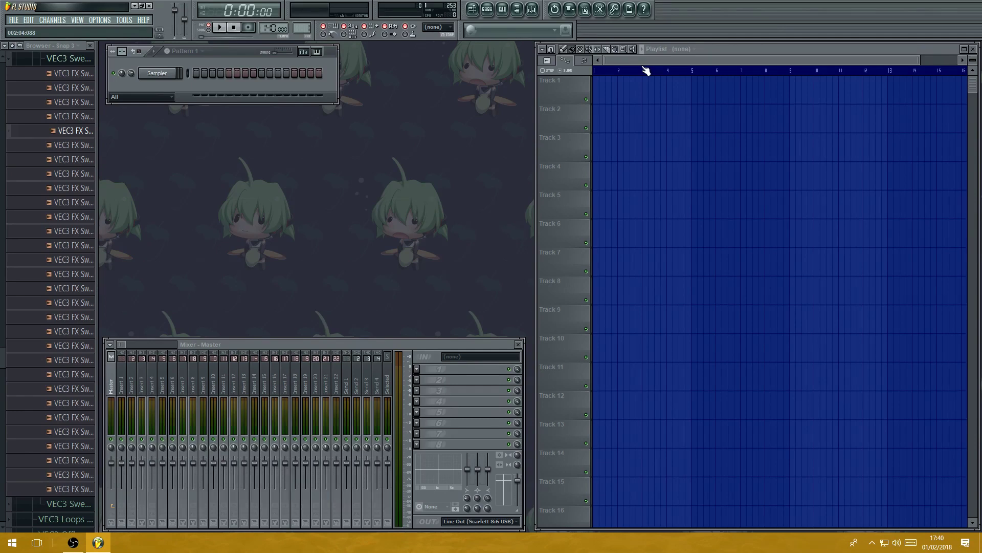
- Close the playlist and mixer with F12, then reopen the playlist, move it, maximize and restore it
key("F12")
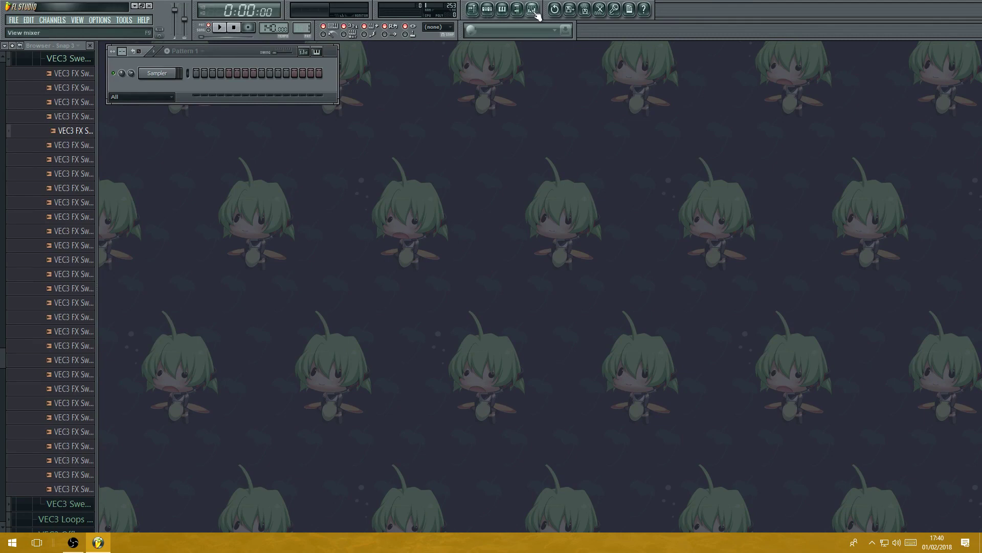
left_click(472, 9)
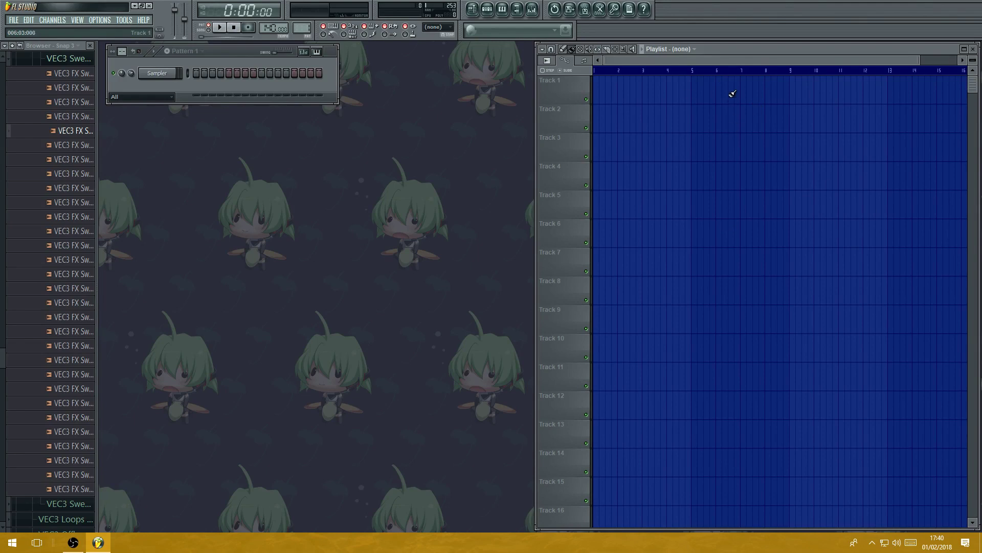
mouse_move(767, 49)
left_mouse_down()
mouse_move(327, 72)
mouse_move(342, 60)
mouse_move(584, 60)
mouse_move(594, 44)
mouse_move(591, 52)
mouse_move(766, 51)
left_mouse_up()
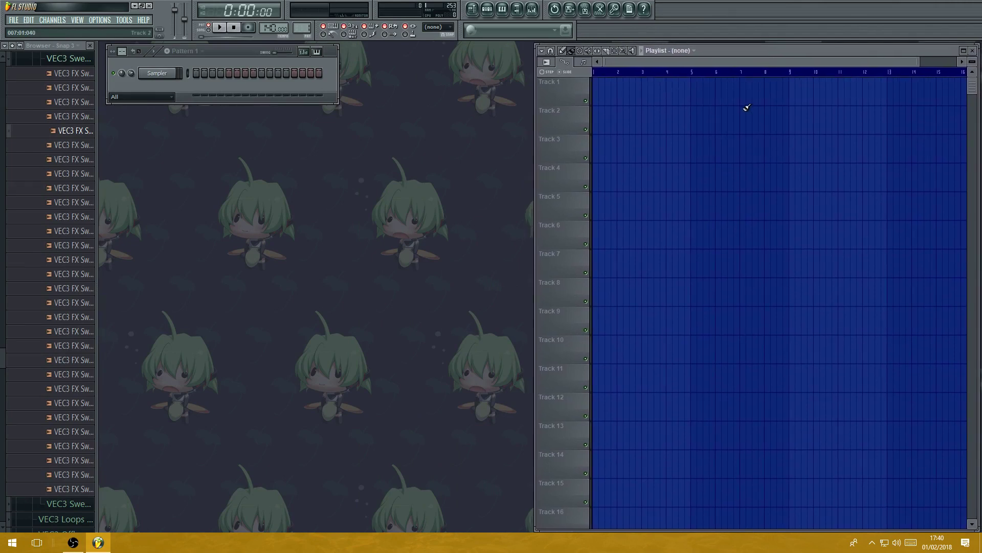
double_click(784, 52)
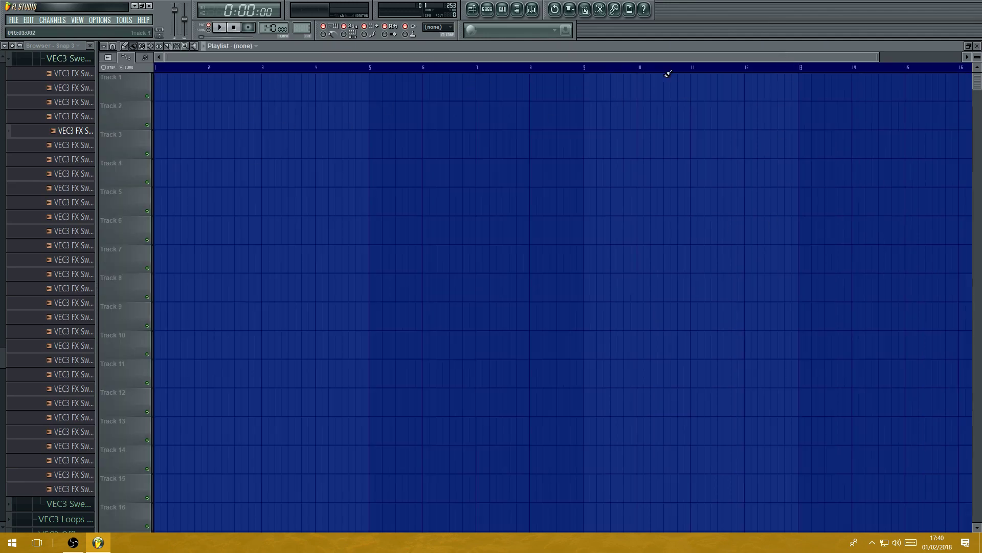
double_click(675, 45)
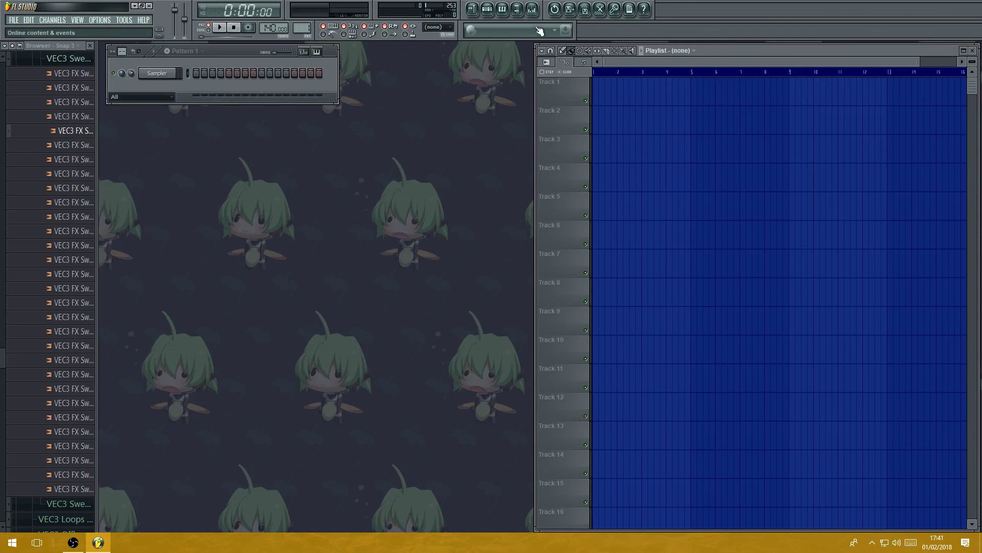
left_click(488, 11)
mouse_move(220, 54)
left_mouse_down()
mouse_move(272, 91)
mouse_move(216, 52)
left_mouse_up()
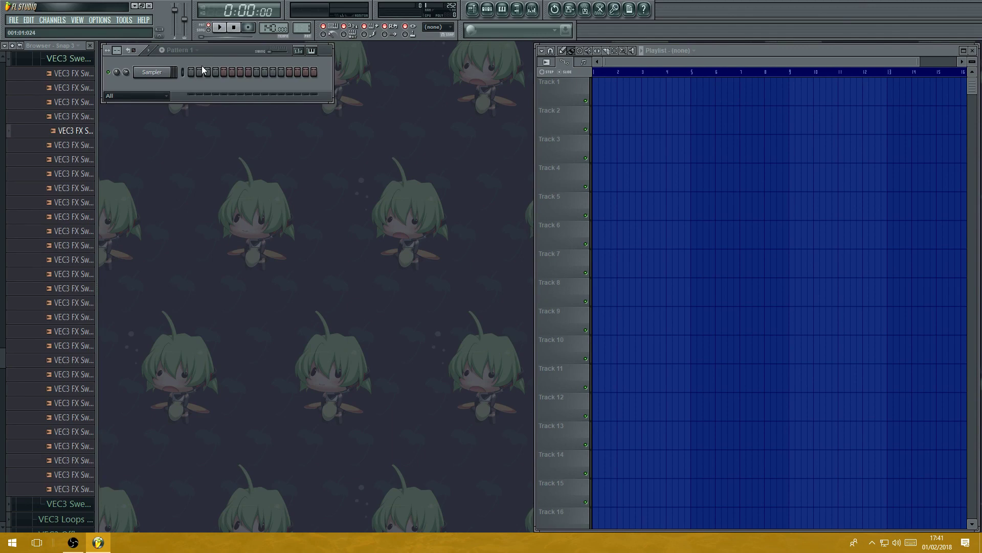
left_click_drag(230, 51, 229, 48)
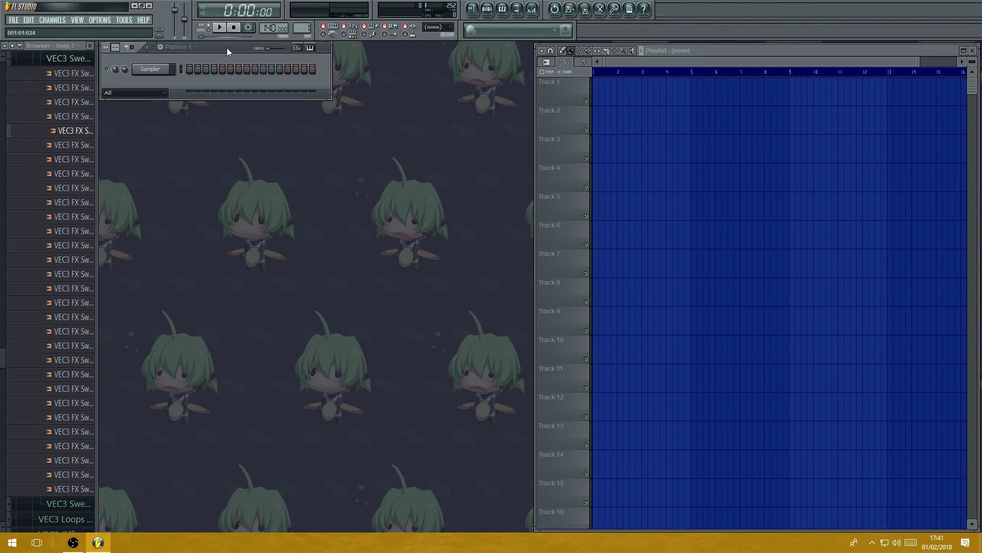
left_click(503, 12)
left_click_drag(479, 103, 498, 137)
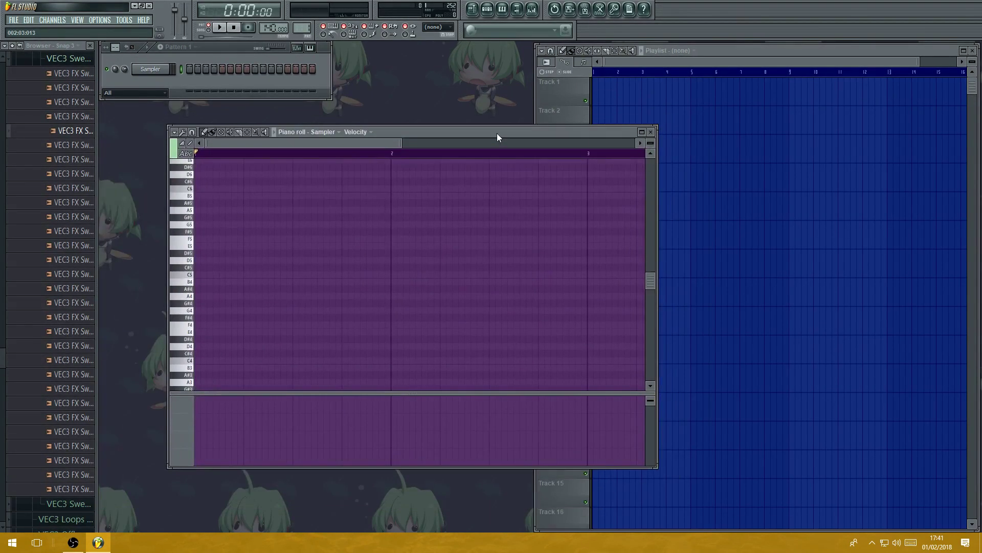
left_click(652, 133)
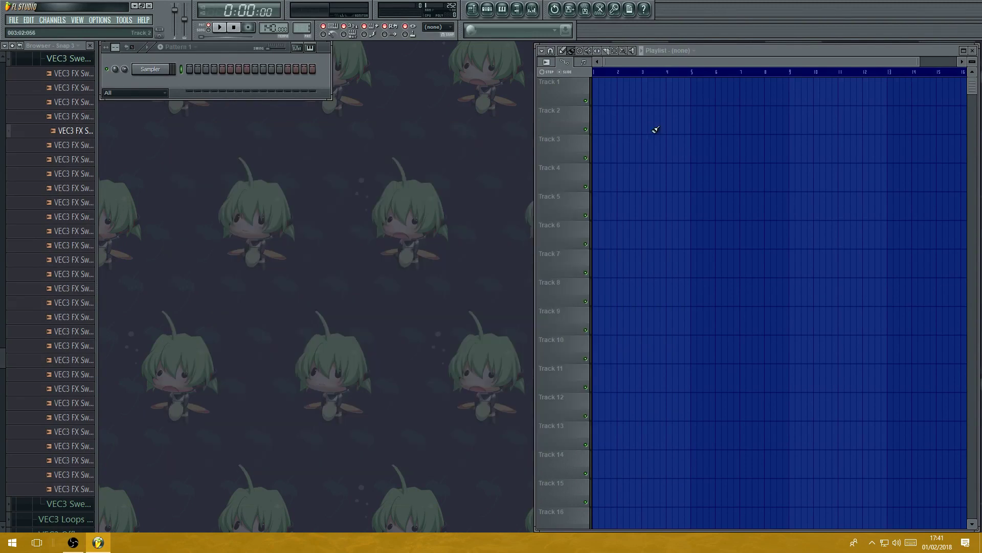
left_click(519, 12)
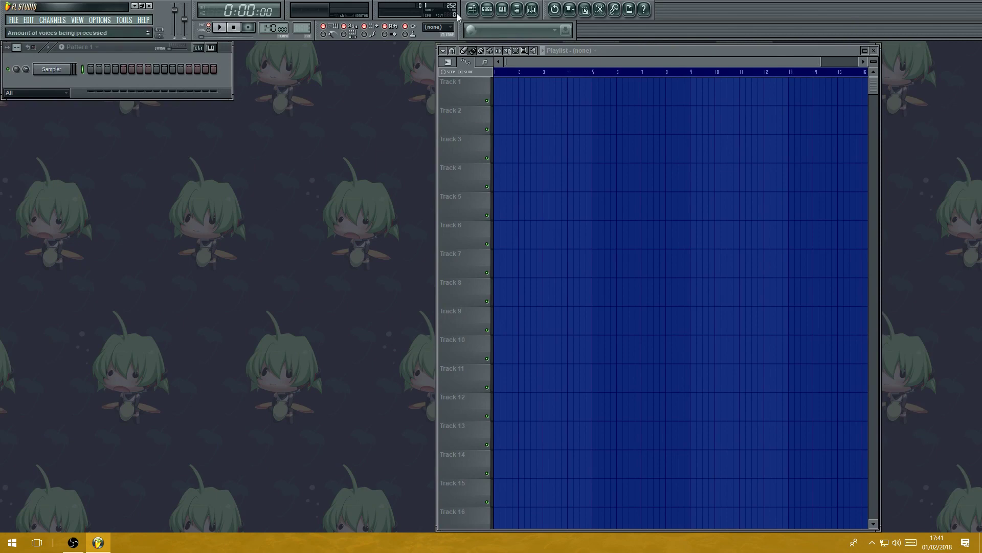
left_click(519, 10)
left_click(519, 10)
left_click(519, 10)
left_click_drag(32, 49, 977, 130)
left_click_drag(929, 47, 6, 106)
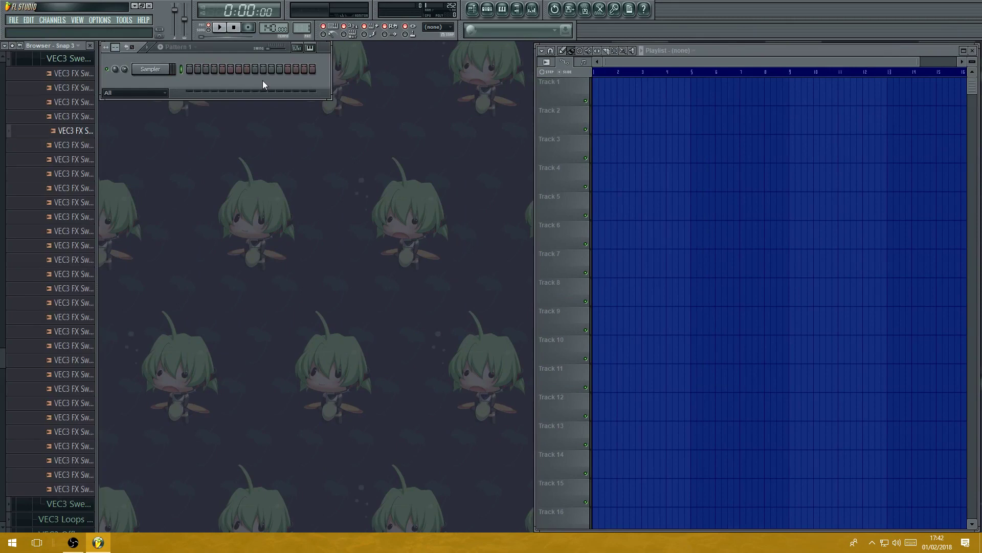
- Collapse the VEC3 sweeps folder and scroll the browser up to the top-level folders
left_click(72, 59)
scroll(59, 233, "up", 5)
scroll(59, 234, "up", 10)
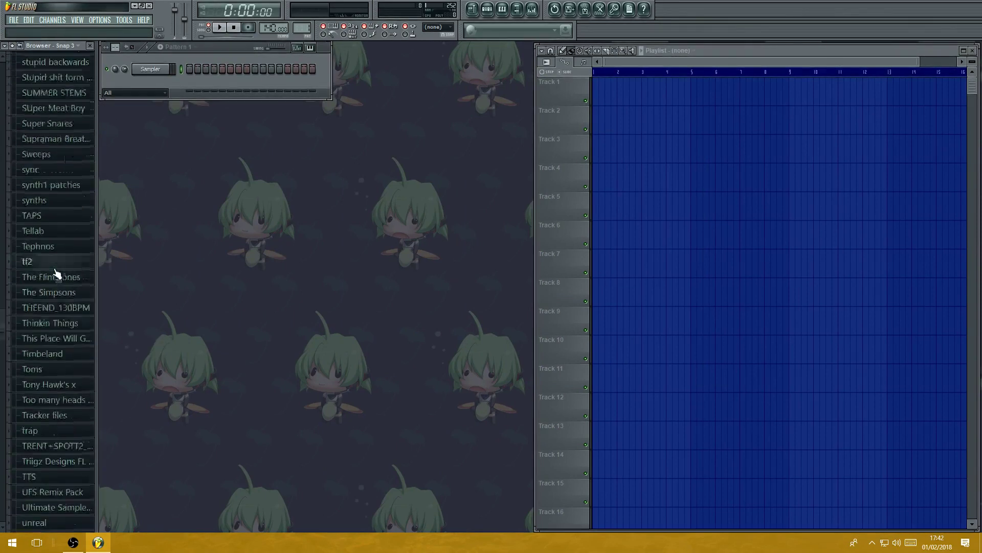
scroll(56, 280, "up", 15)
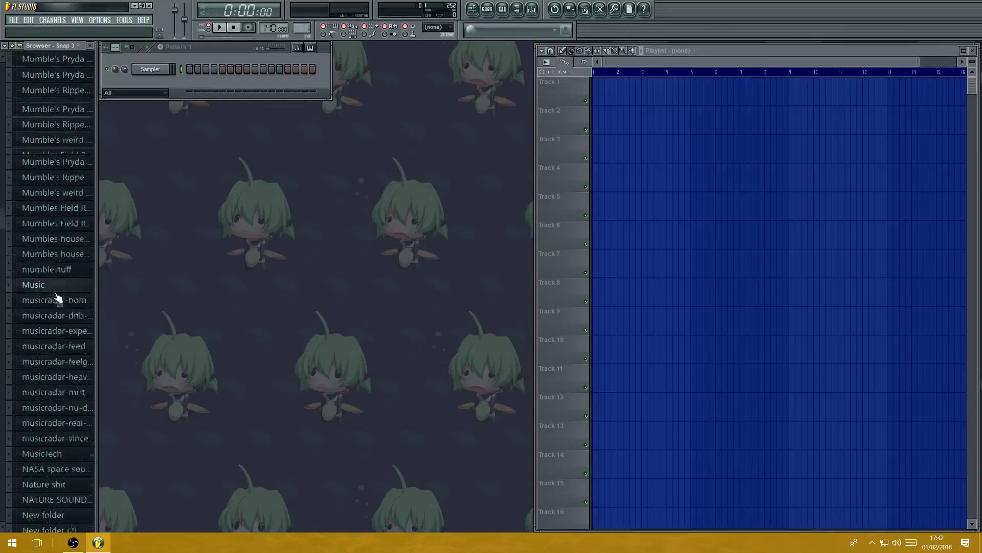
scroll(58, 298, "up", 20)
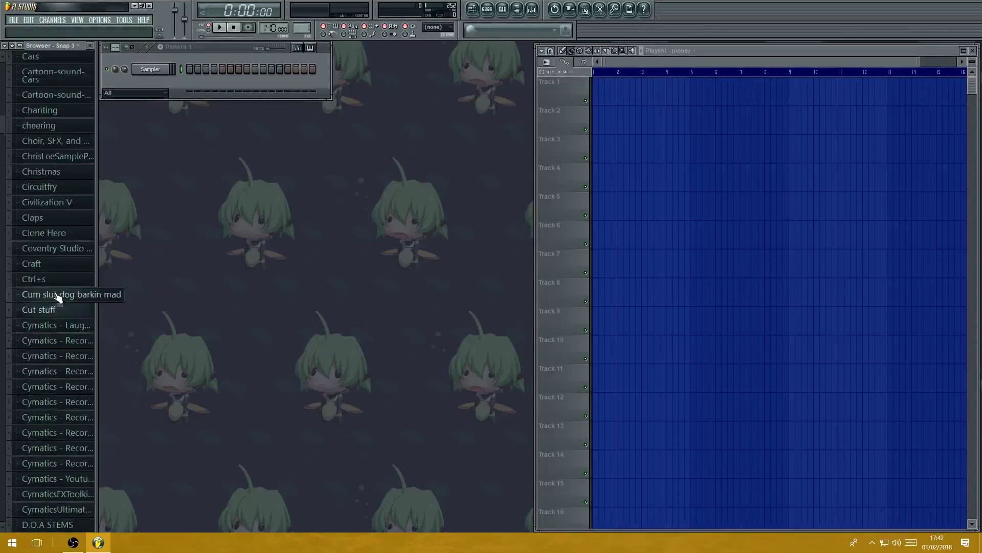
scroll(58, 298, "up", 20)
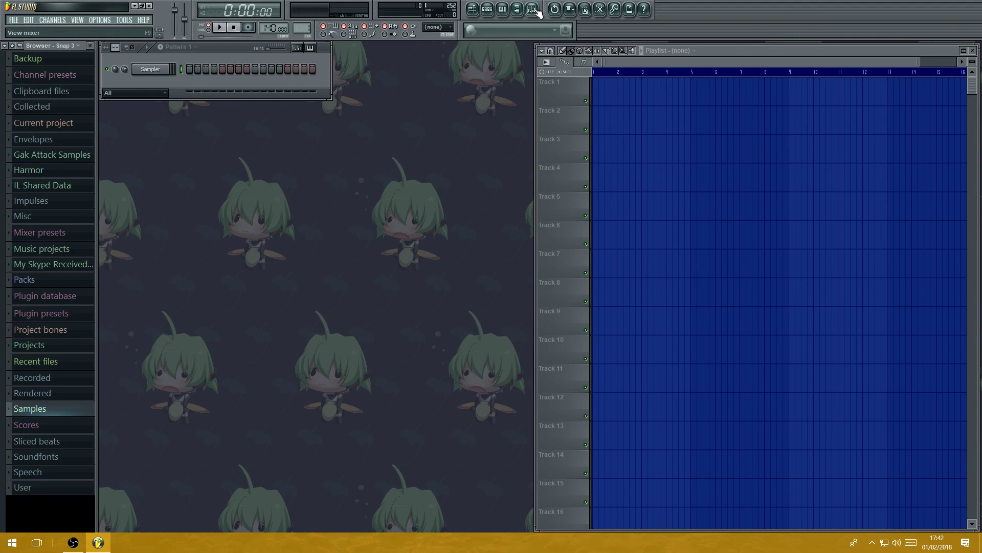
- Reopen the mixer and widen it to show more inserts, nudging the playlist and pattern windows
left_click(536, 10)
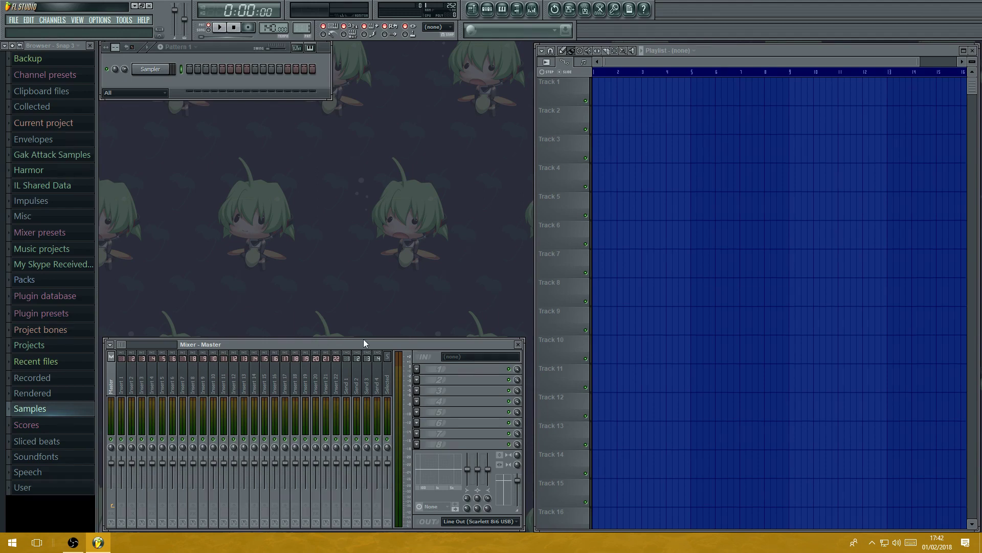
mouse_move(366, 339)
left_mouse_down()
mouse_move(375, 342)
mouse_move(376, 318)
mouse_move(384, 336)
mouse_move(372, 341)
left_mouse_up()
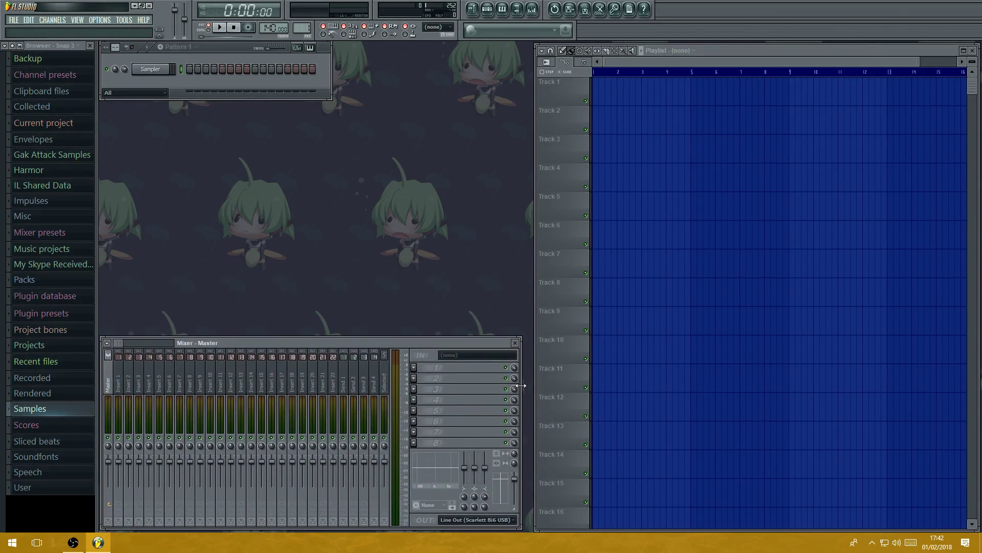
left_click_drag(522, 385, 532, 401)
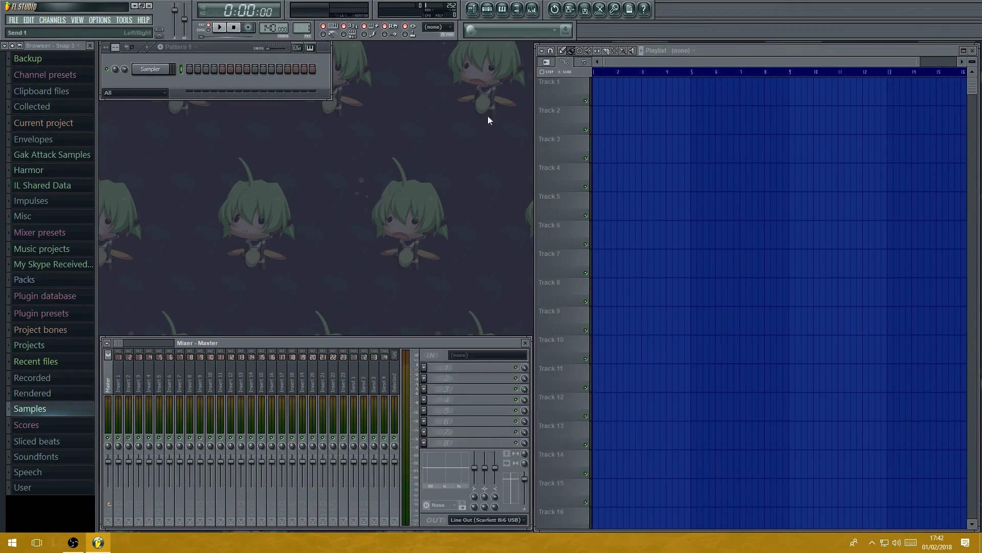
left_click_drag(536, 161, 540, 207)
mouse_move(235, 47)
left_mouse_down()
mouse_move(243, 66)
mouse_move(238, 51)
left_mouse_up()
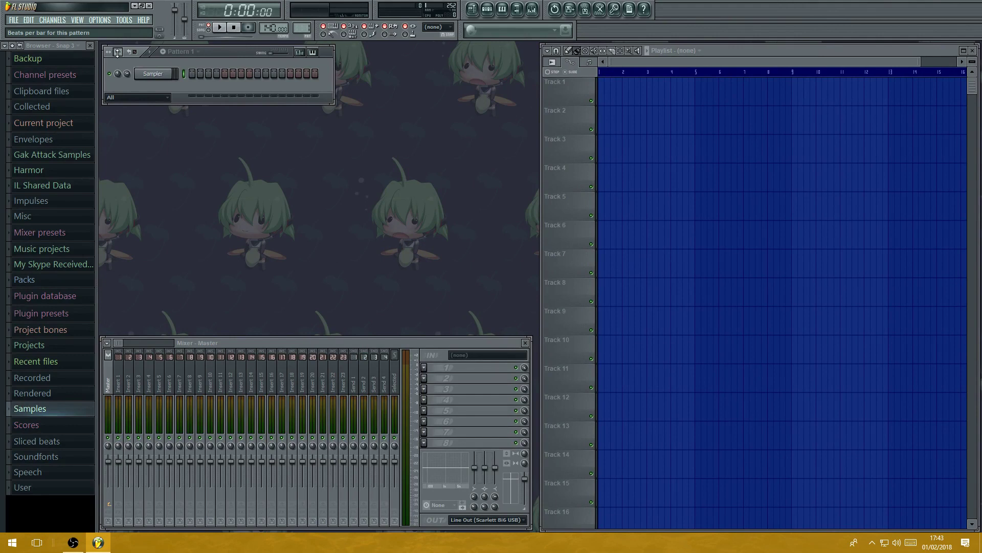
scroll(119, 51, "up", 3)
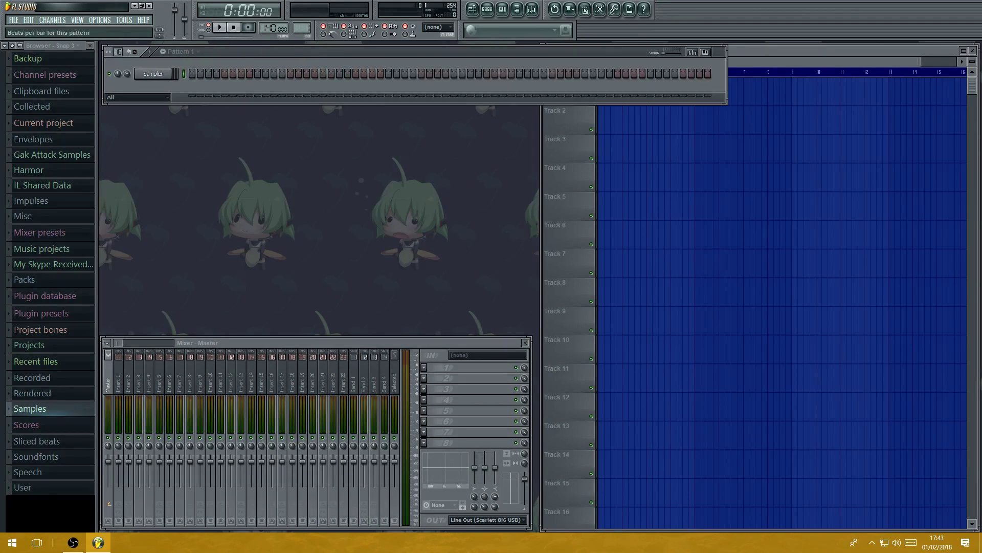
scroll(118, 51, "down", 3)
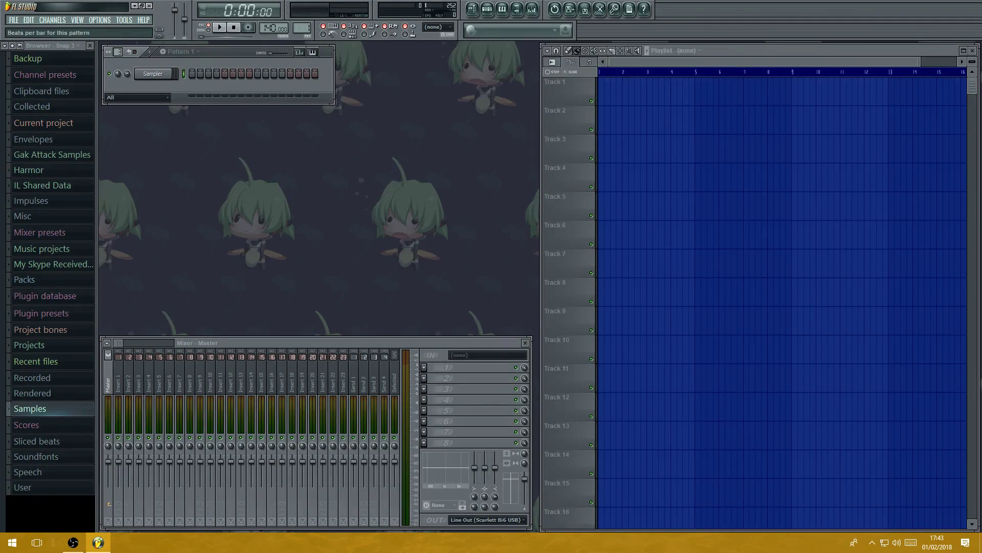
scroll(118, 51, "down", 1)
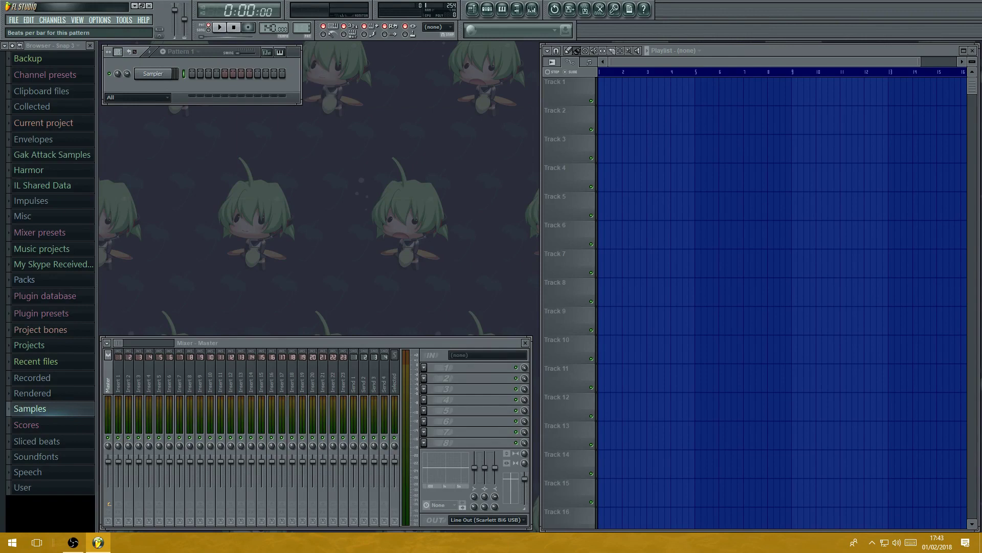
scroll(118, 51, "down", 2)
scroll(118, 51, "up", 15)
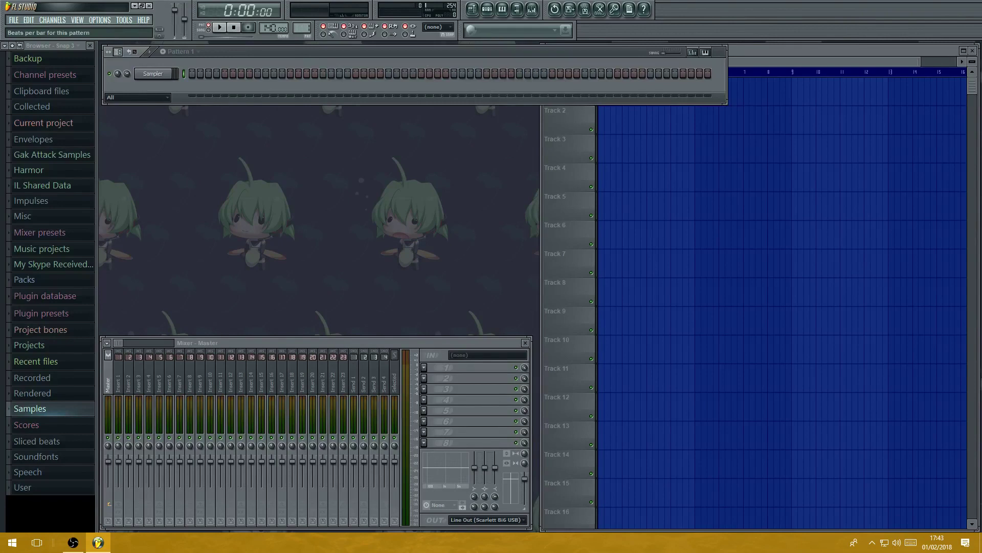
scroll(119, 51, "down", 12)
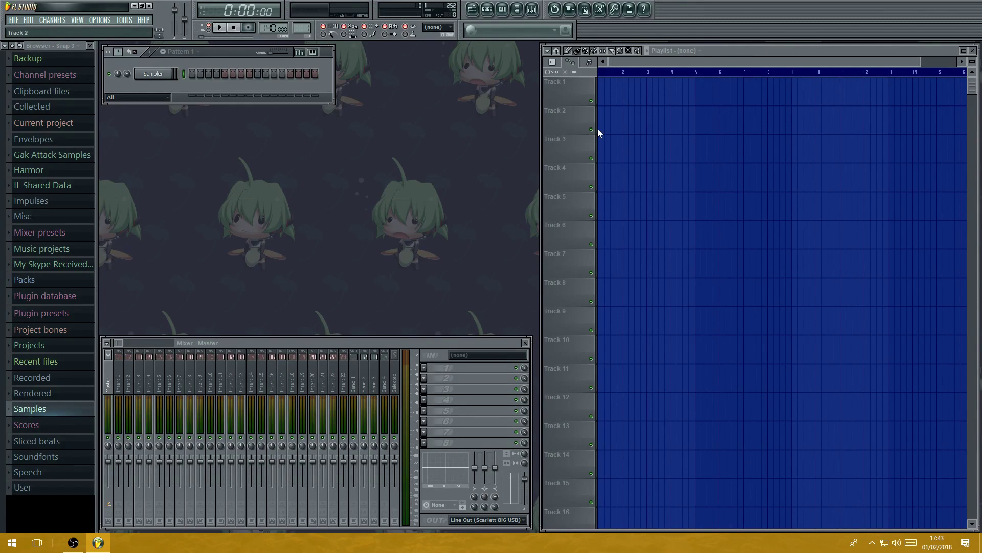
- In Packs, preview FLS_Kick 01 from Drum Kit 01 and FLS_Kick 02 from Drum Kit 02
left_click(43, 283)
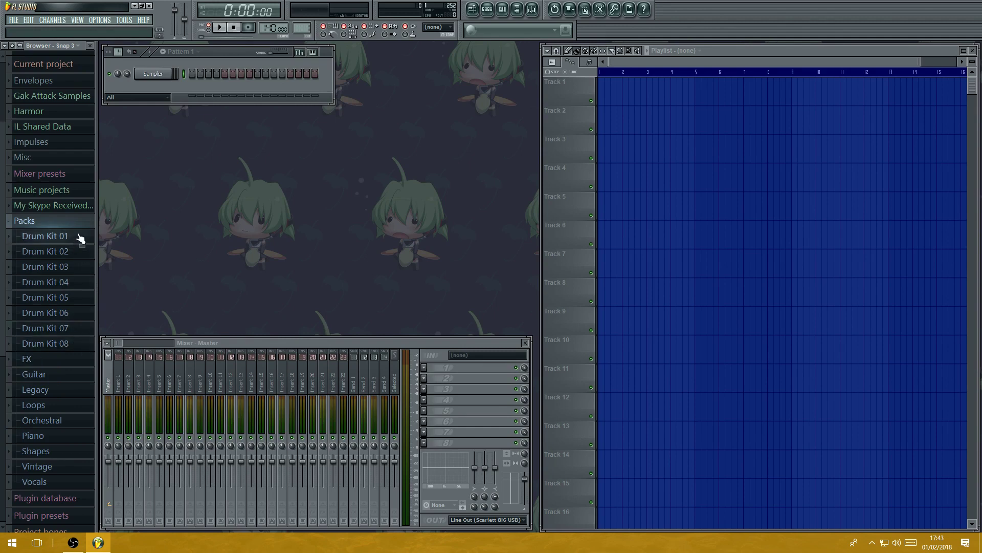
left_click(45, 236)
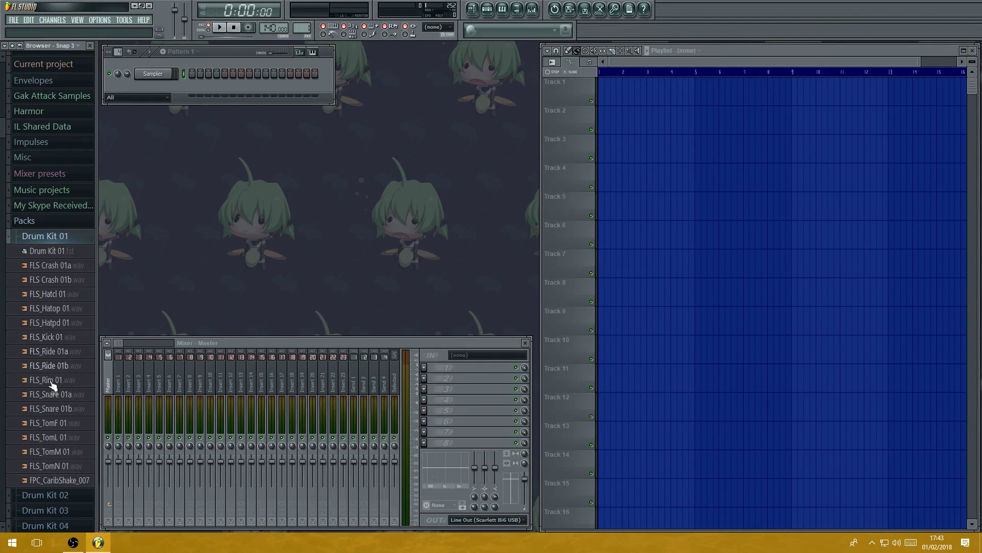
scroll(60, 424, "down", 3)
scroll(61, 377, "up", 3)
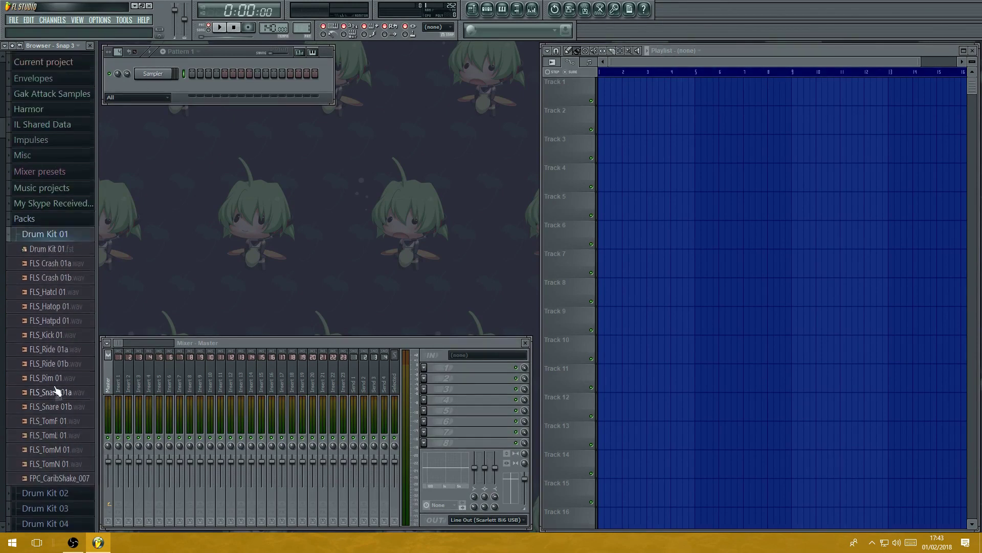
left_click(56, 337)
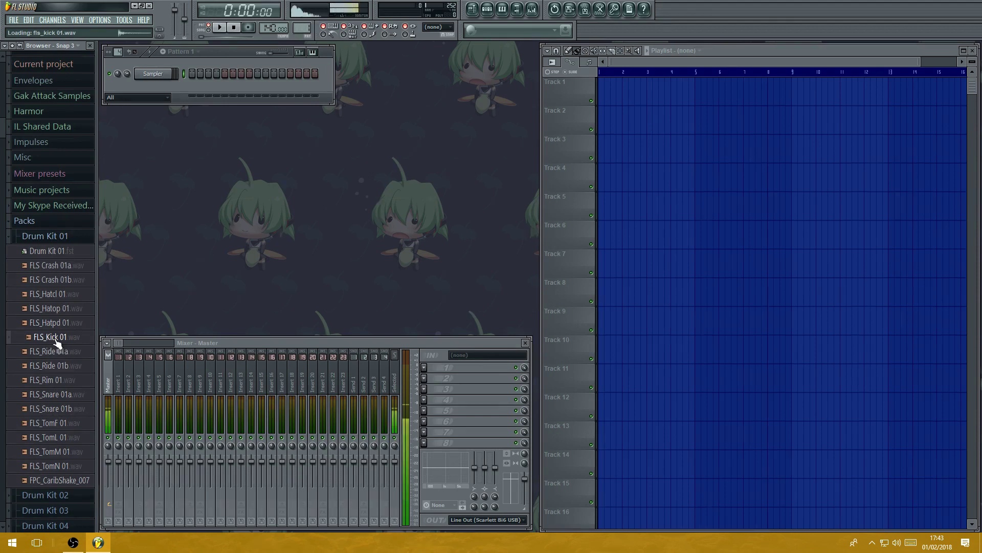
left_click(46, 236)
left_click(60, 251)
left_click(66, 369)
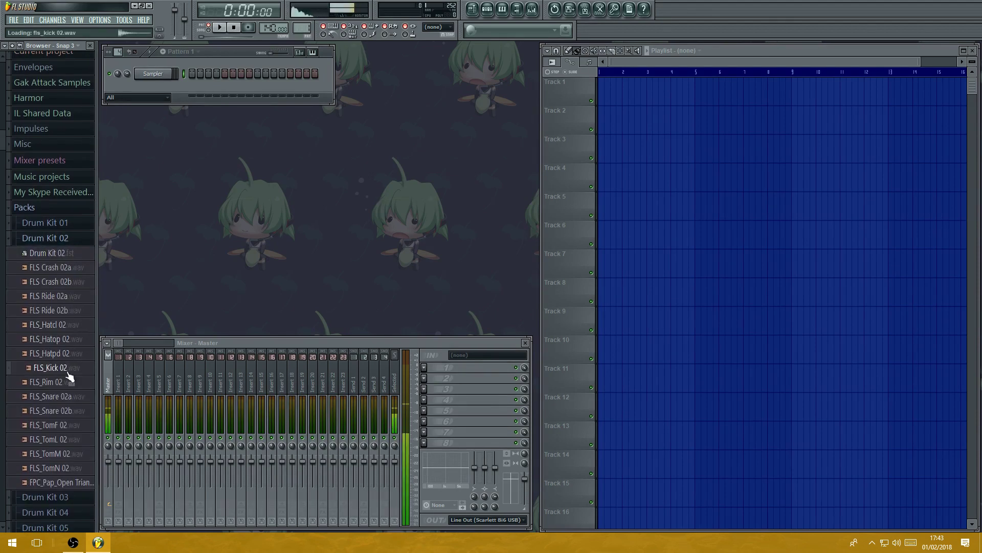
- Browse Drum Kit 03, then open Drum Kit 04 and preview FLS_Kick 04
left_click(56, 238)
left_click(57, 253)
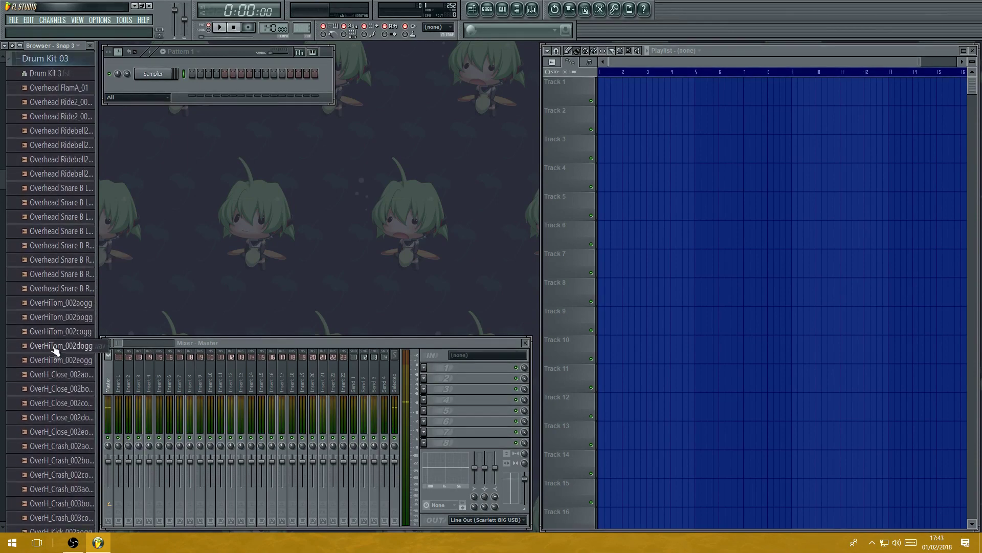
scroll(57, 299, "down", 10)
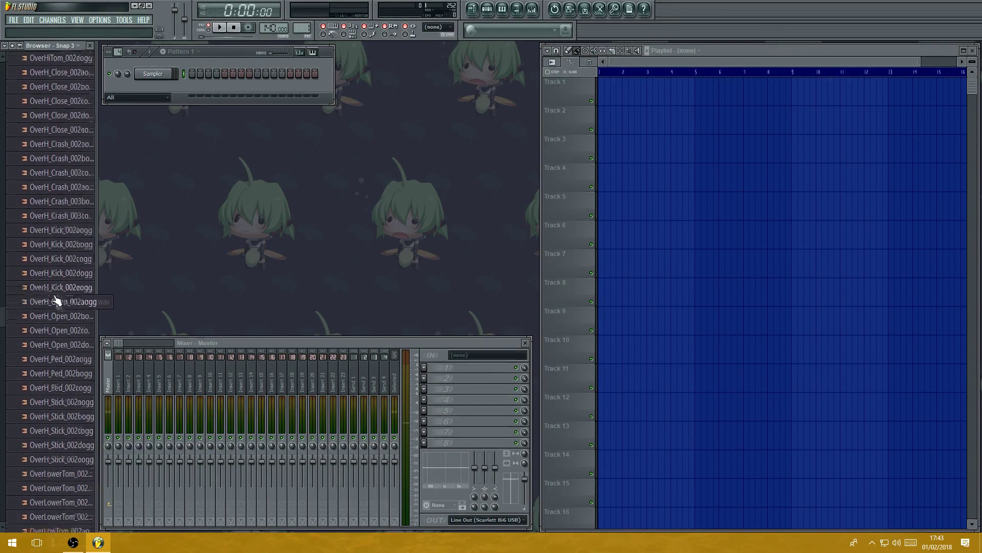
scroll(56, 300, "up", 6)
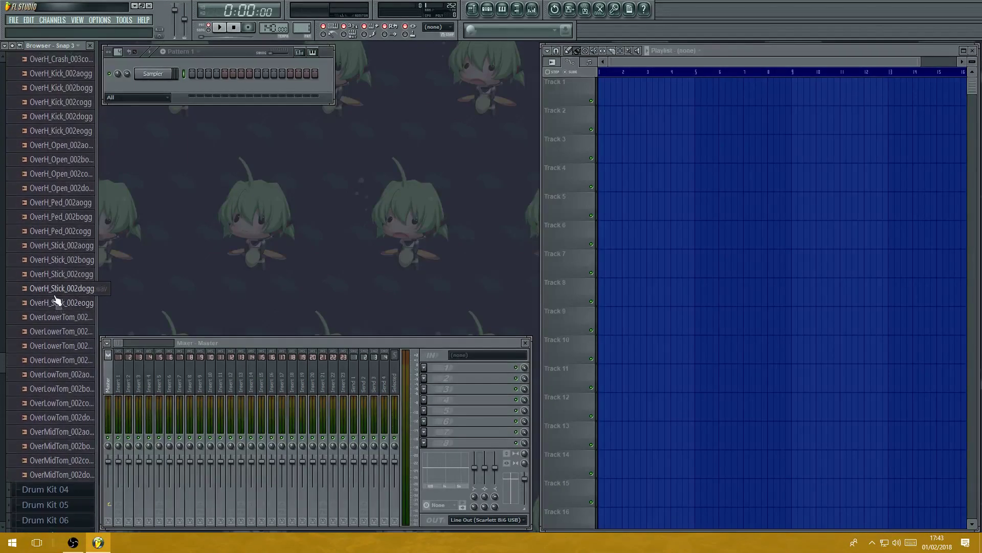
scroll(56, 300, "up", 7)
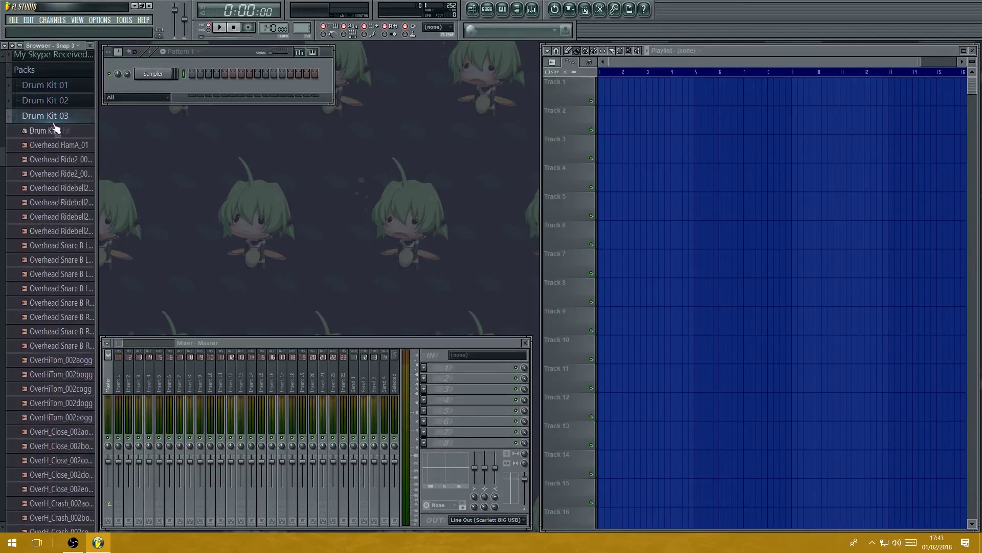
left_click(60, 117)
left_click(60, 132)
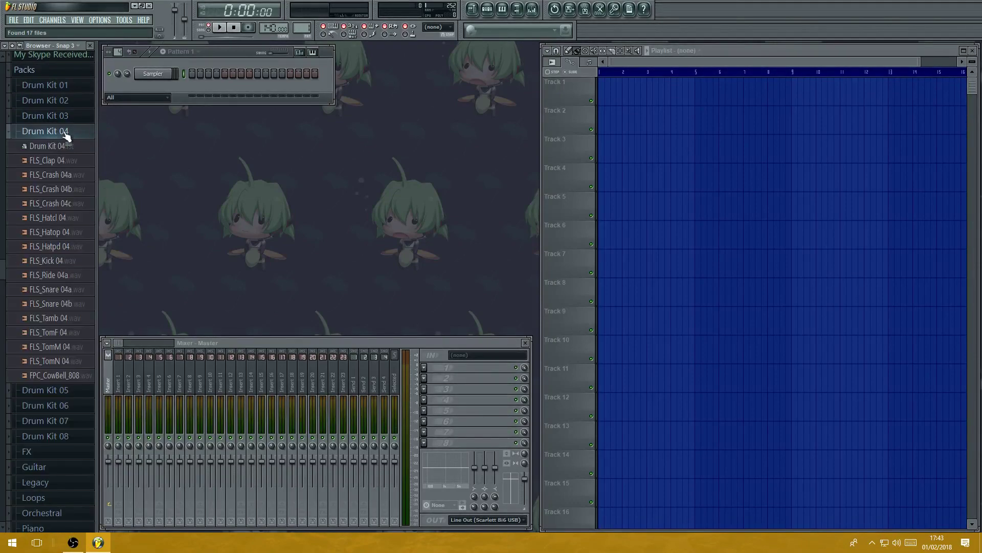
left_click(51, 260)
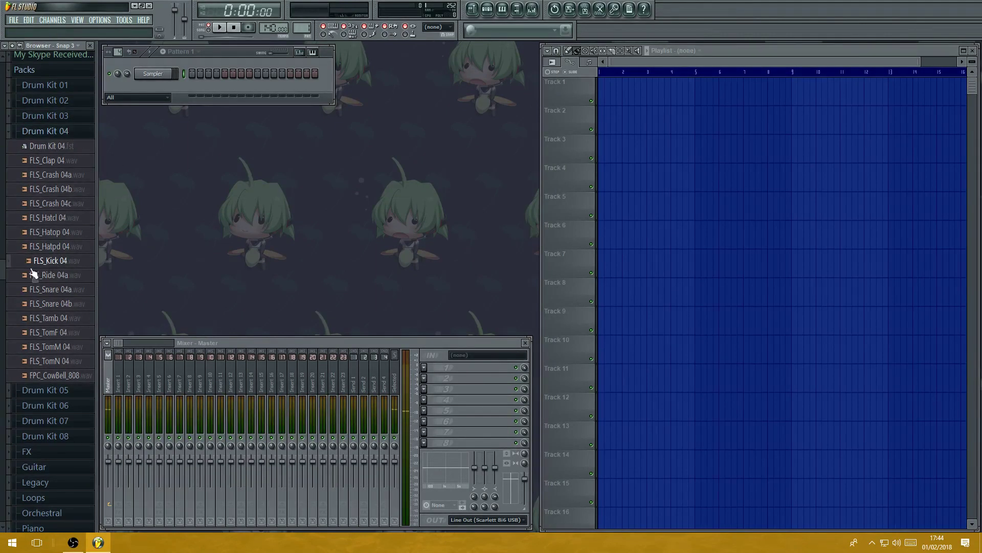
- Add FLS_Kick 04 as a pattern channel and delete the Sampler channel
left_click_drag(61, 260, 157, 85)
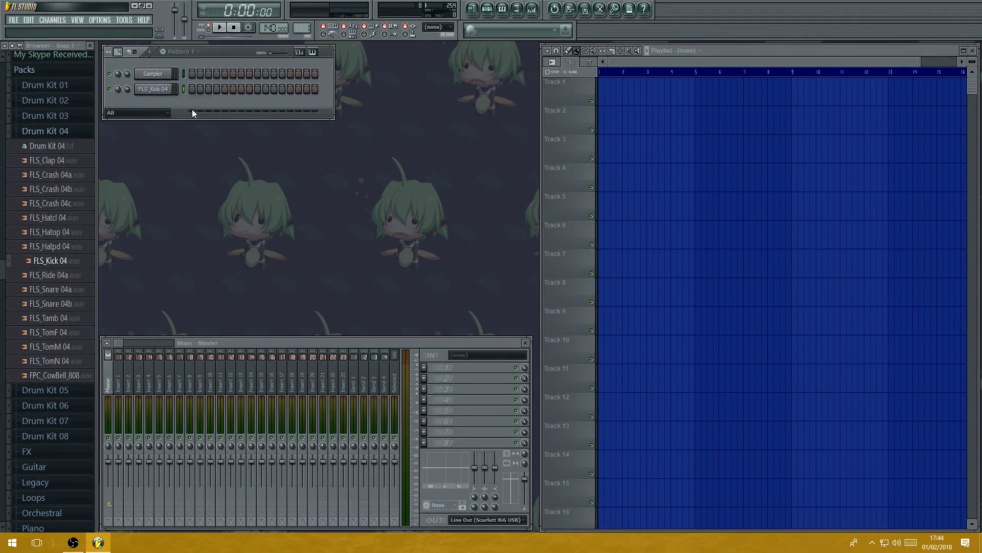
right_click(169, 73)
left_click(192, 207)
left_click(542, 307)
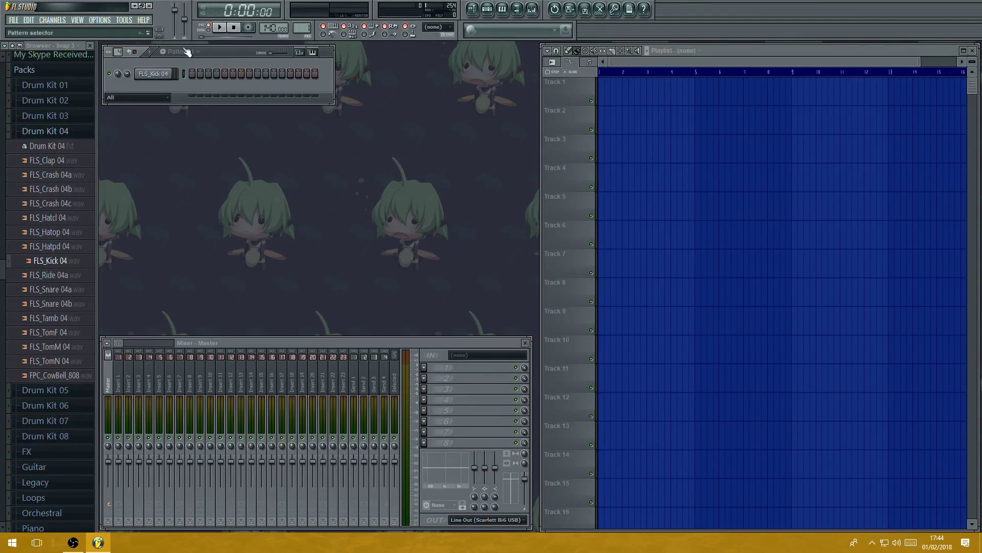
- Open the FLS_Kick 04 channel settings, play the kick, and reposition the window
left_click(153, 73)
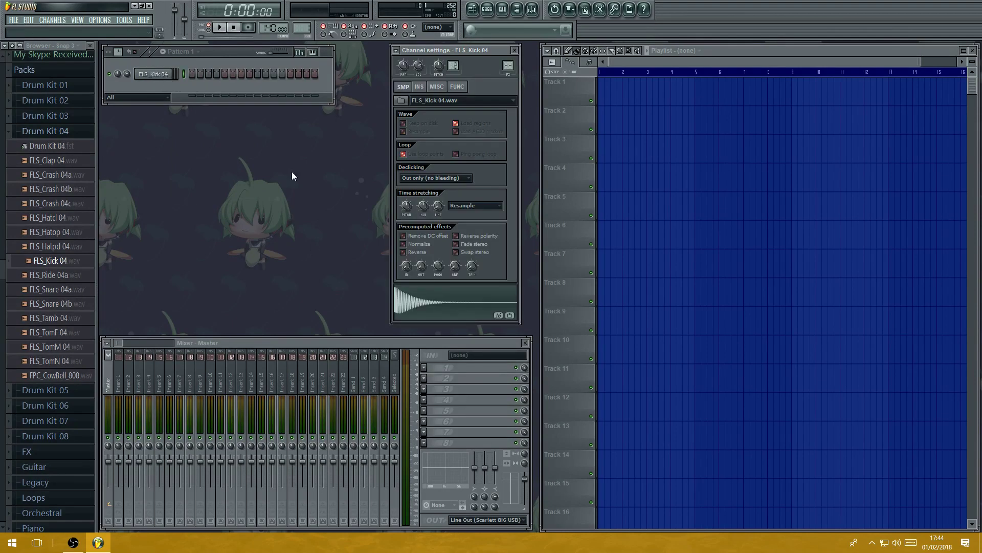
left_click(464, 306)
left_click(162, 78)
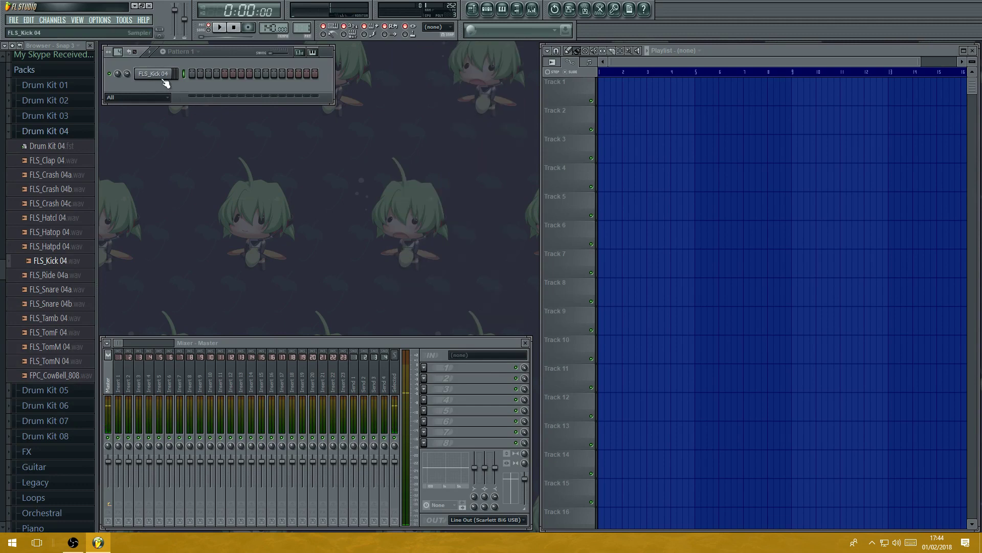
left_click(164, 76)
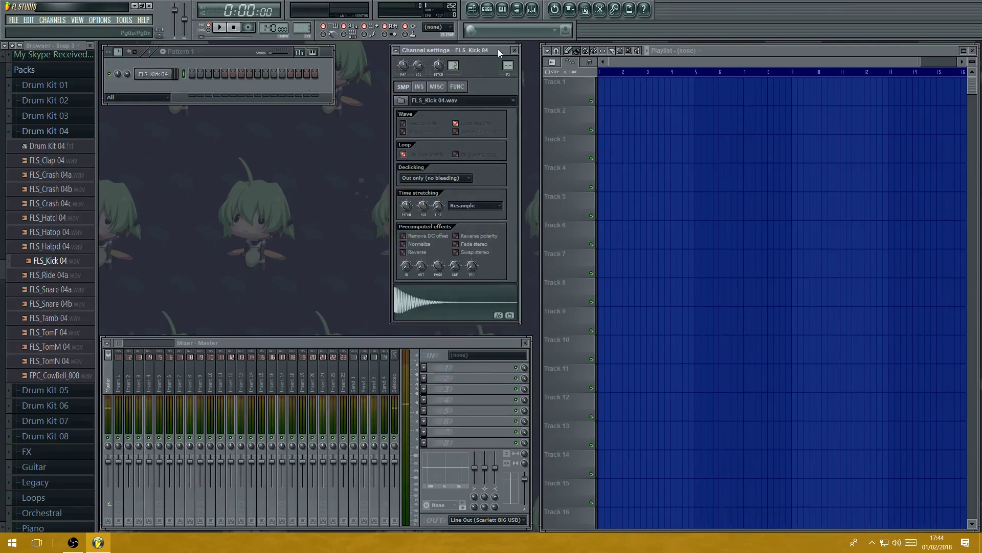
left_click_drag(498, 48, 504, 52)
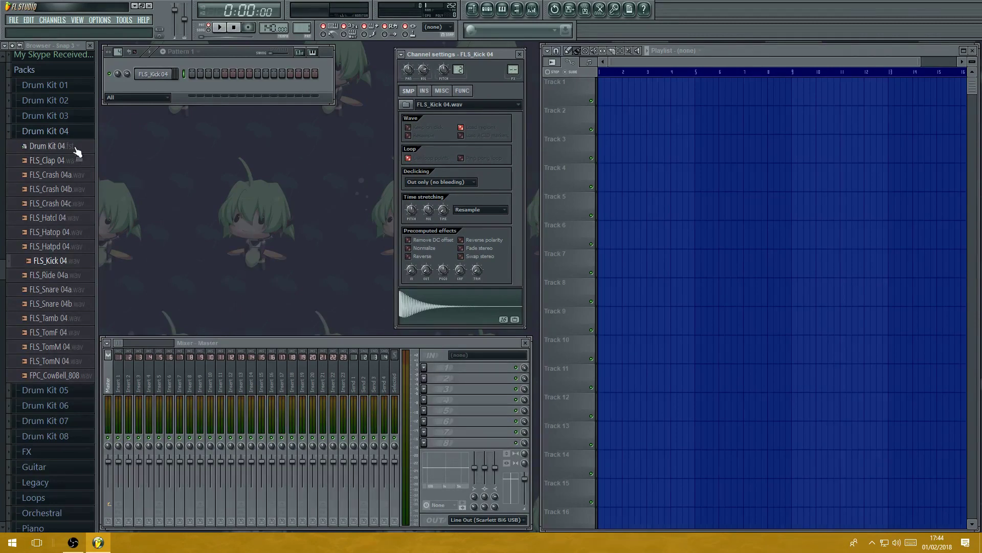
- Audition FLS_Snare 04a/04b and Drum Kit 05 snares, then add FLS_Snare 05b as a channel
left_click(71, 303)
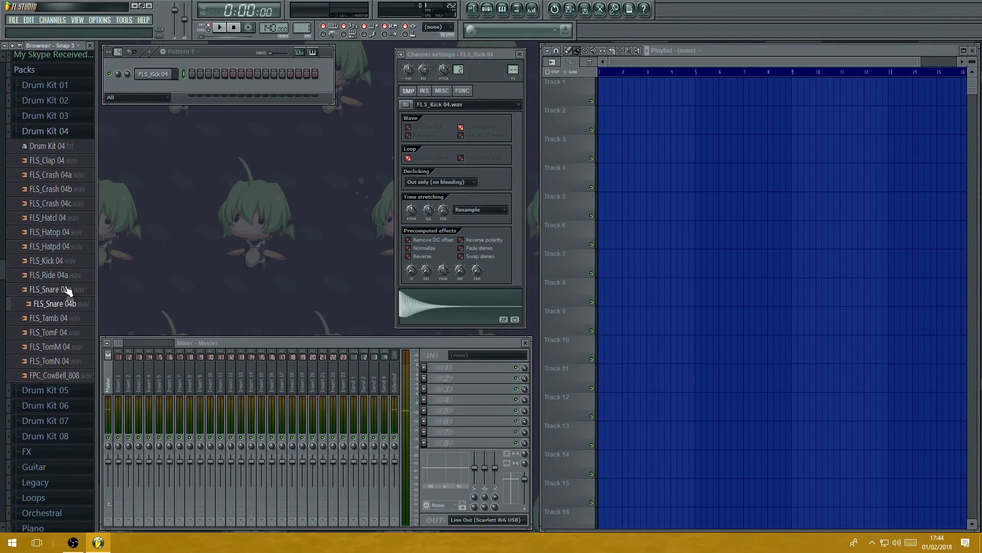
left_click(67, 289)
left_click(67, 304)
left_click(57, 131)
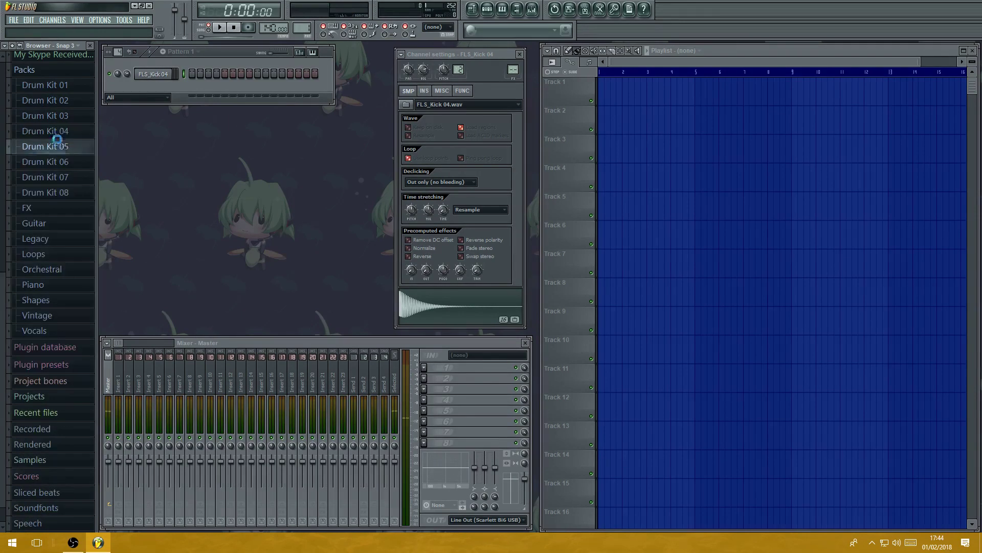
left_click(59, 146)
left_click(72, 306)
left_click(76, 318)
left_click_drag(76, 319, 170, 90)
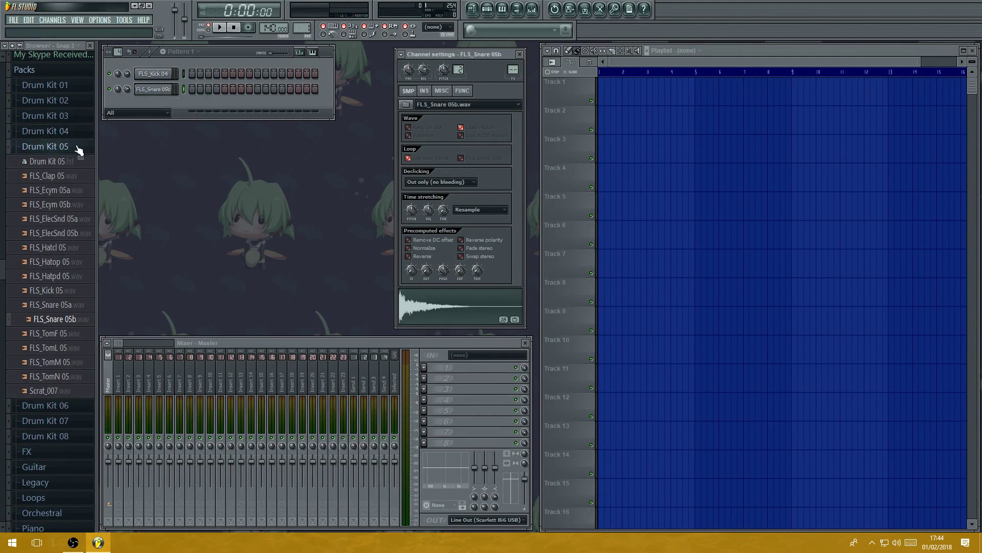
- Add FLS_Hatcl 05 from Drum Kit 05 and FLS_Clap 06 from Drum Kit 06 as channels
left_click(77, 251)
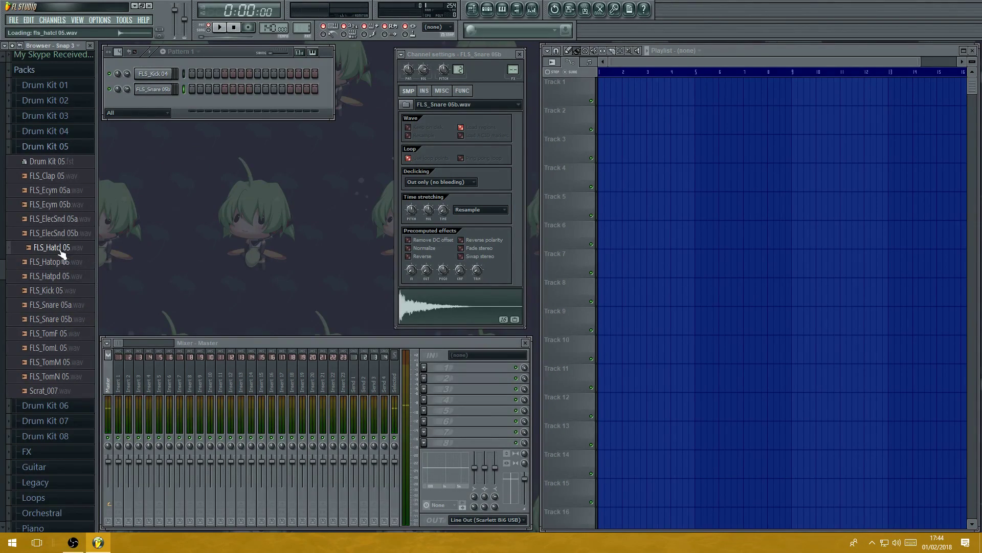
left_click_drag(62, 254, 158, 100)
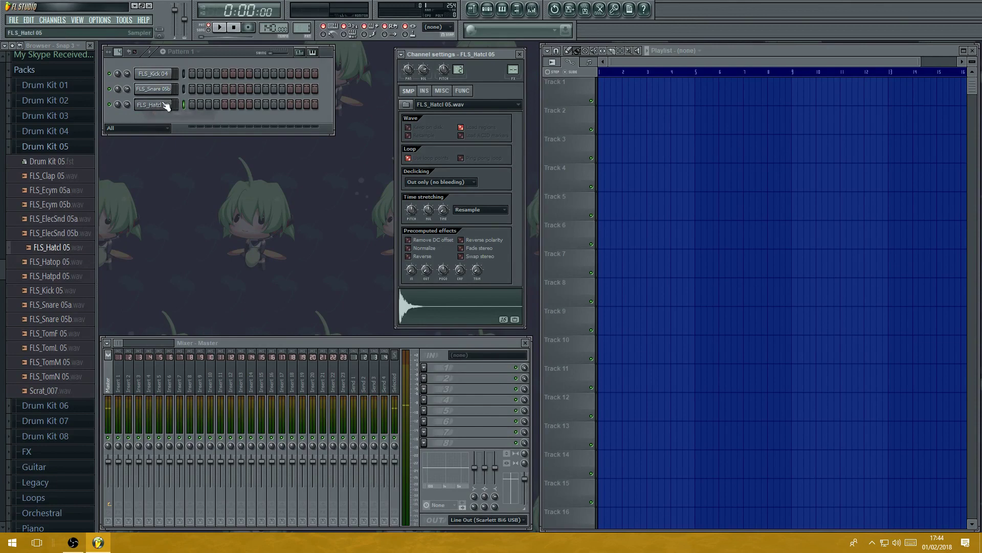
left_click(71, 148)
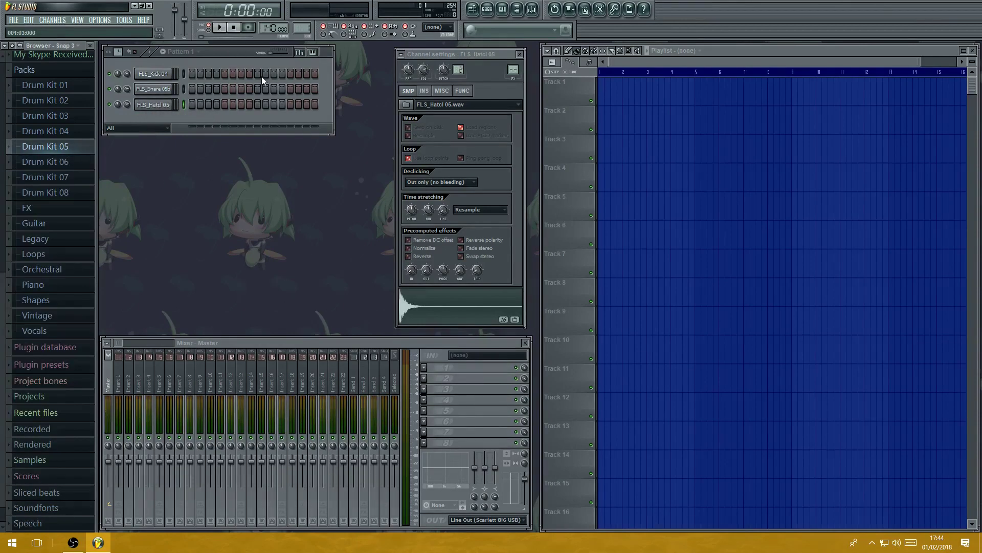
left_click(72, 163)
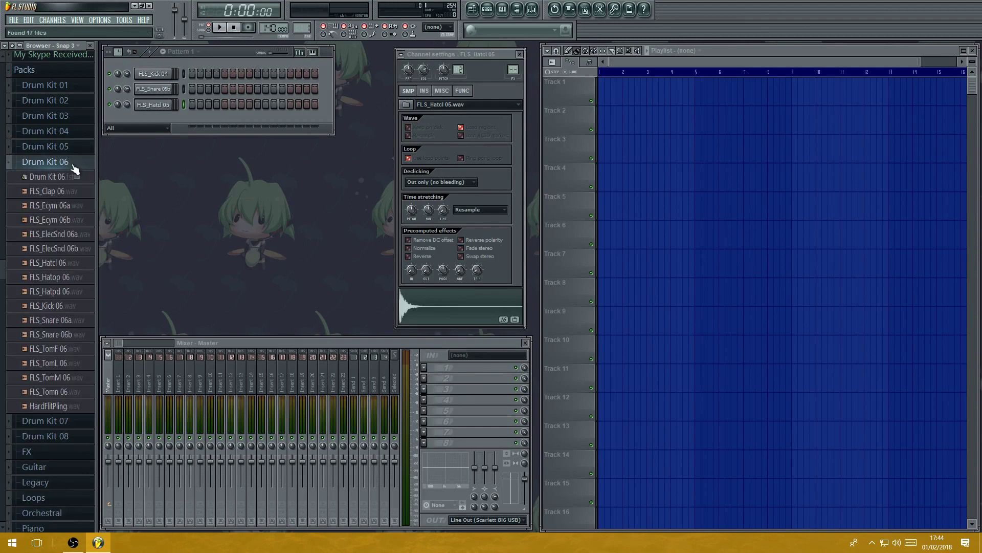
left_click(65, 192)
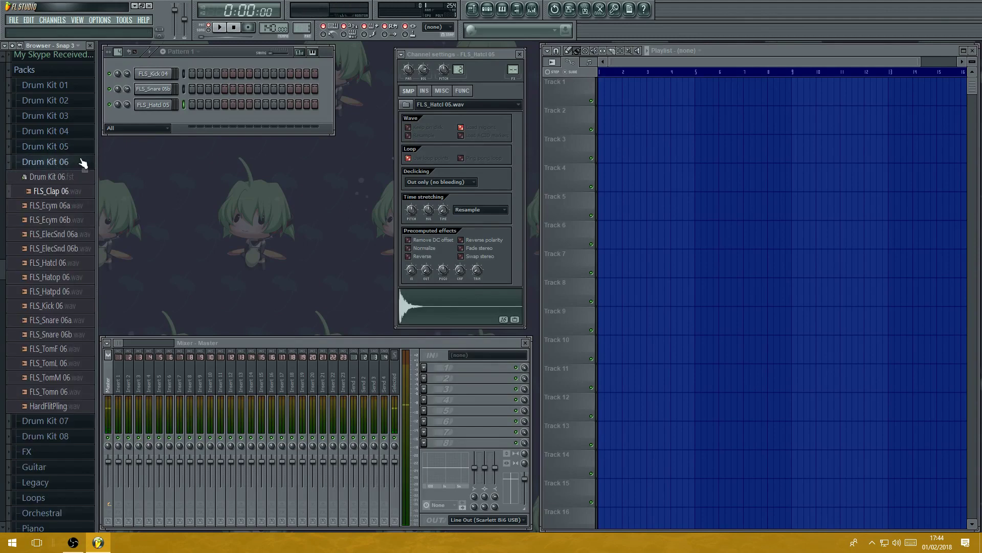
left_click_drag(65, 190, 150, 115)
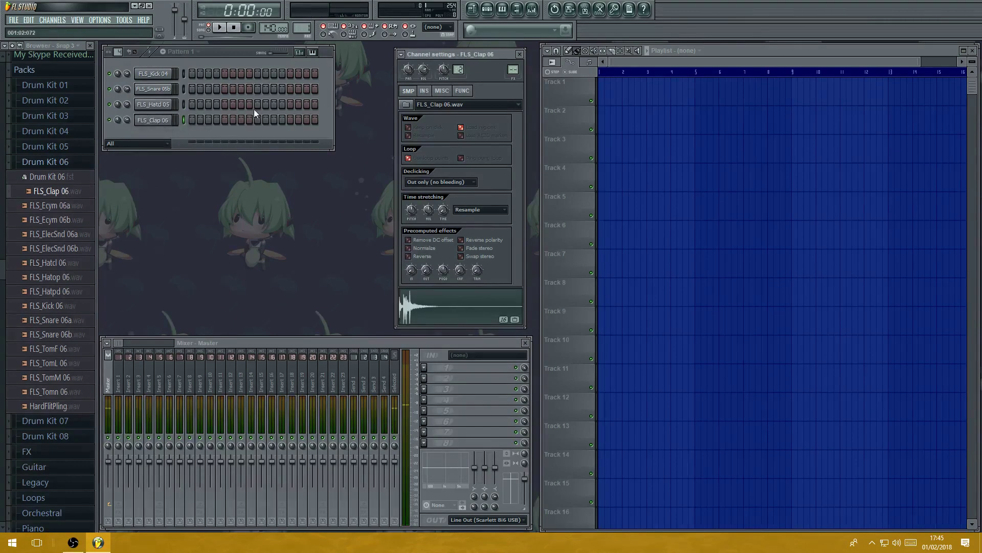
- Select each new drum channel and listen to FLS_Clap 06 and FLS_Snare 05b
left_click(163, 74)
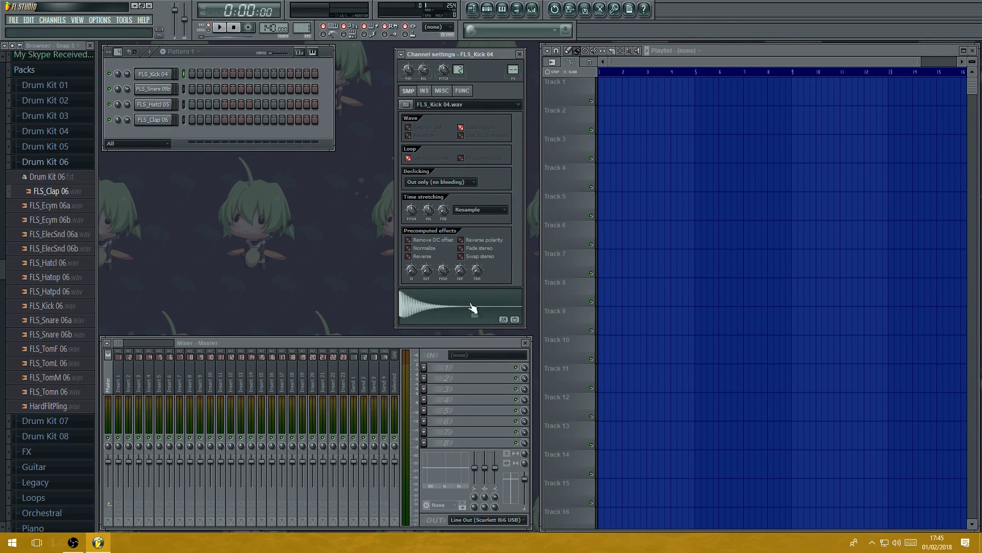
left_click(156, 104)
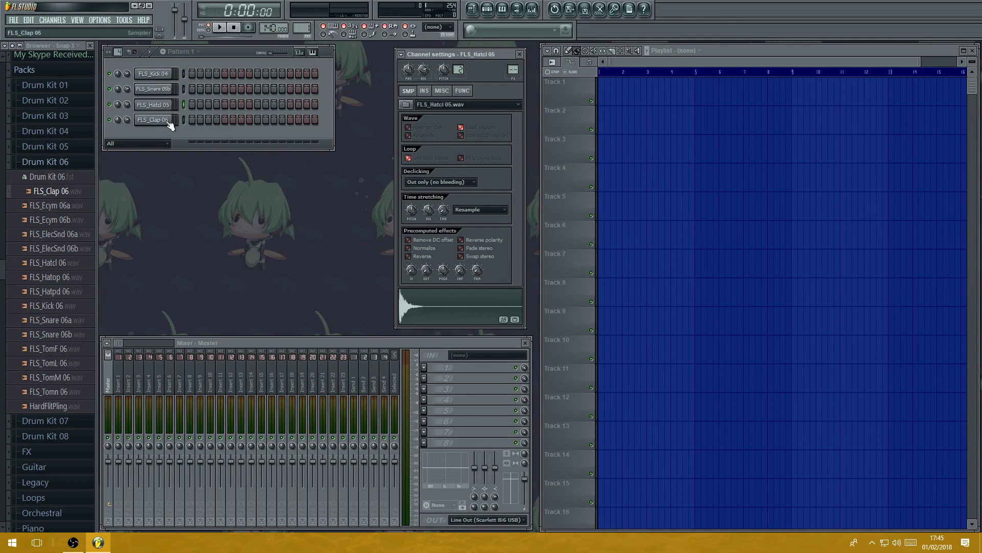
left_click(165, 120)
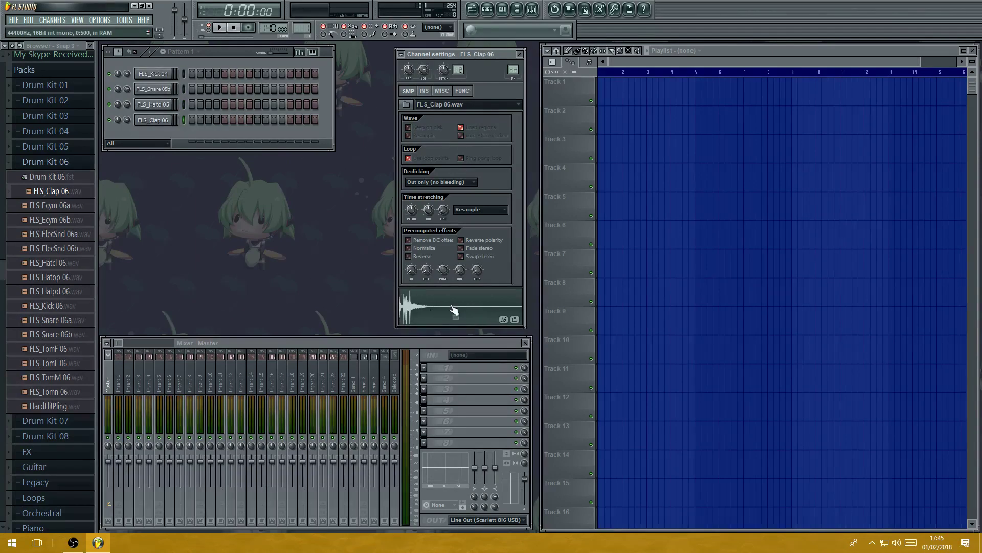
left_click(454, 310)
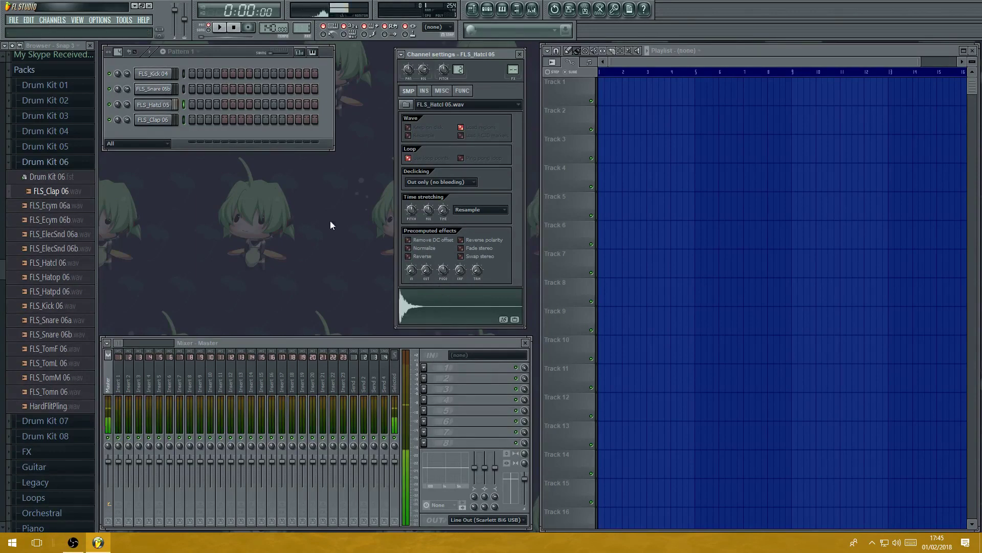
left_click(146, 90)
left_click(401, 309)
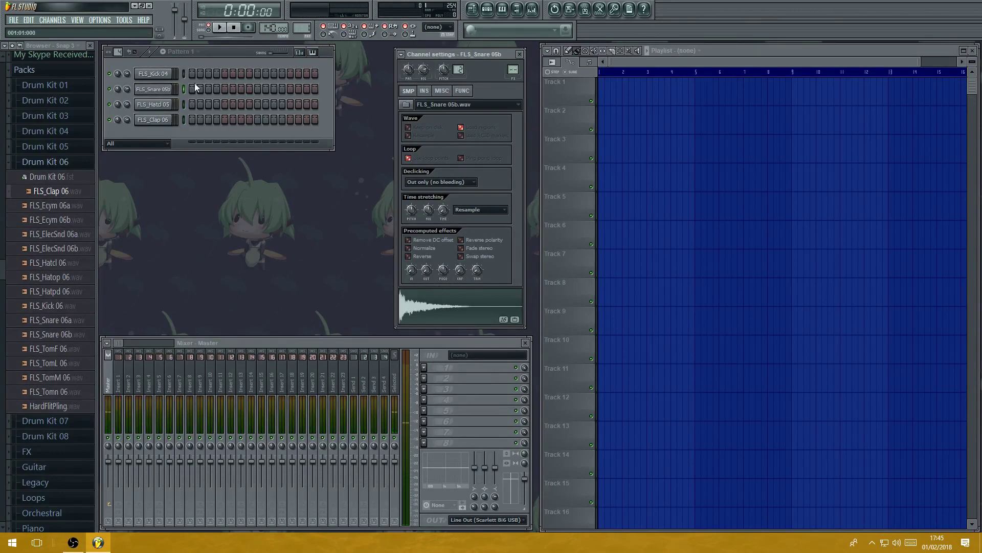
- Program the FLS_Kick 04 row with a hit on step 1, clearing steps 2–16, and play the pattern
left_click(171, 77)
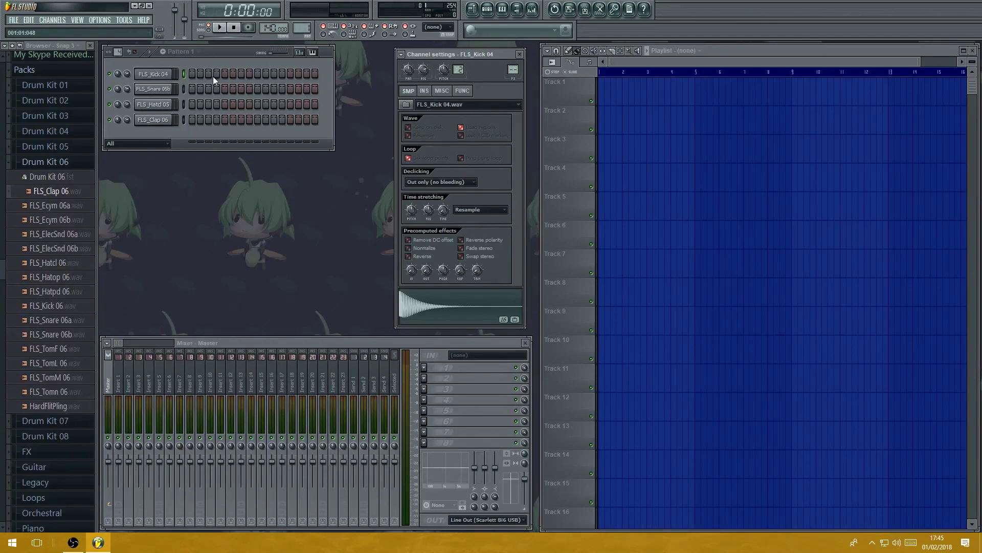
left_click(192, 74)
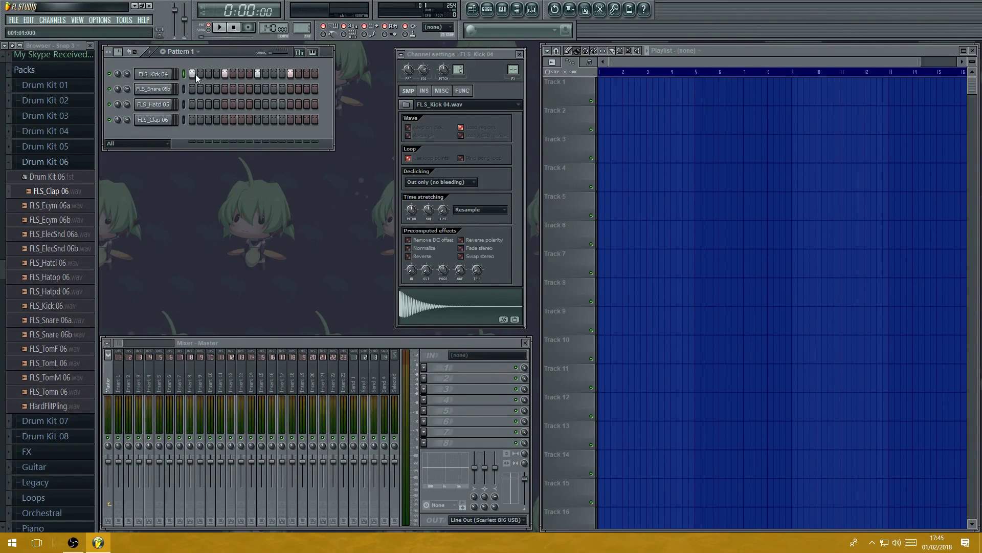
left_click(219, 27)
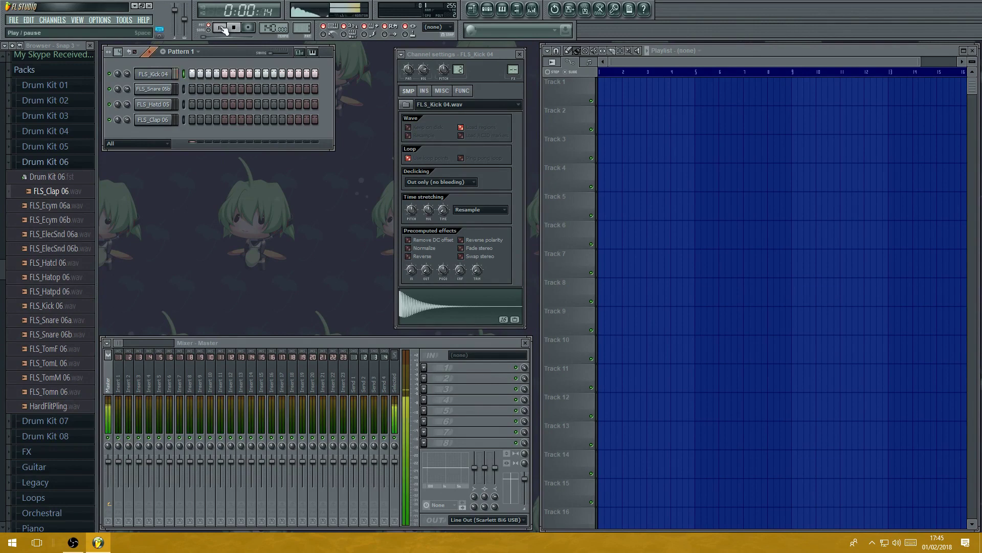
left_click(234, 27)
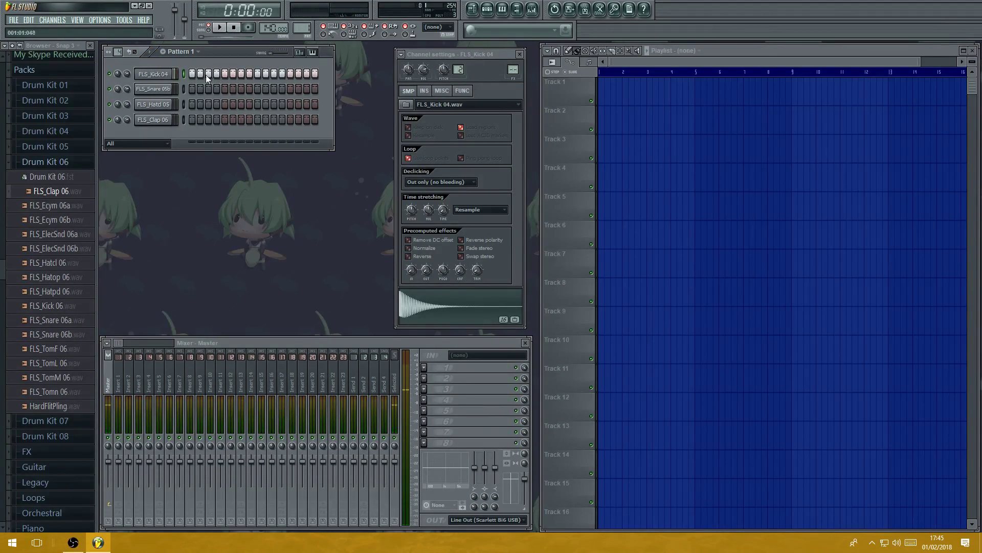
left_click_drag(315, 74, 200, 74)
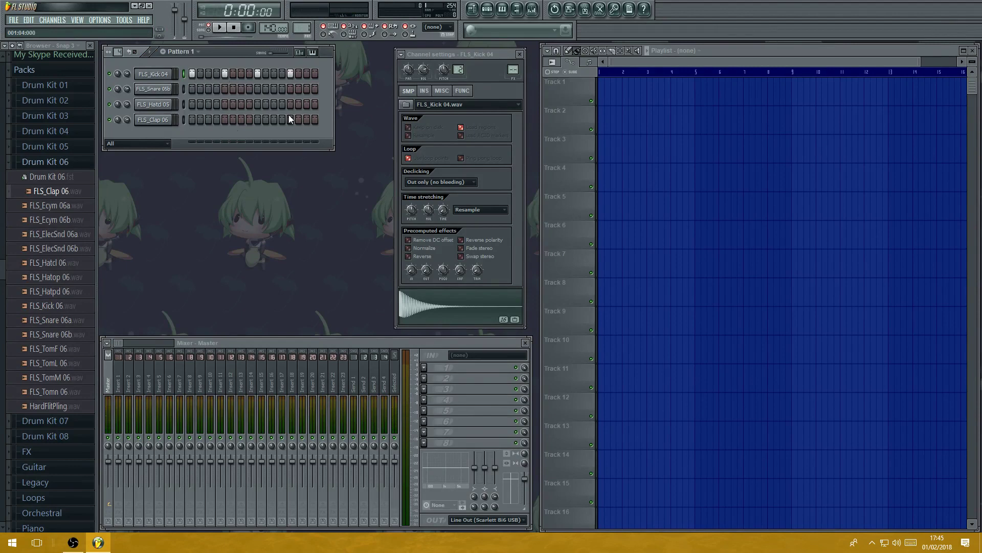
left_click(223, 29)
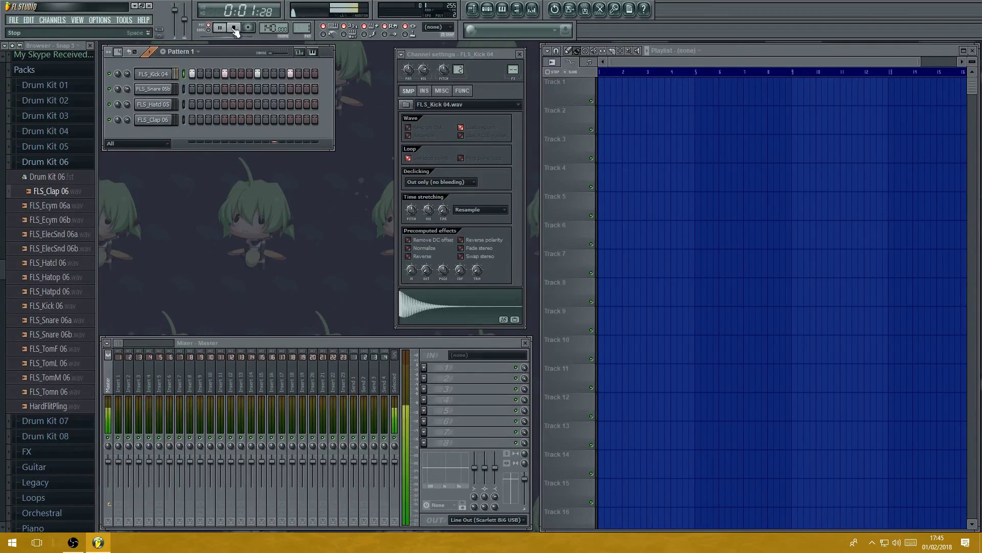
left_click(234, 27)
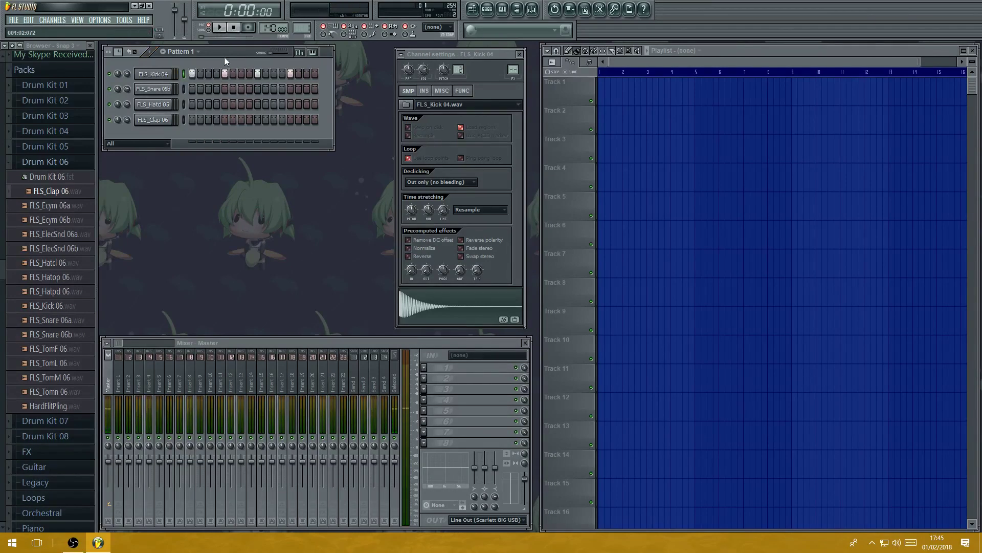
- Play in SONG mode, then switch back to PAT mode and stop playback
left_click(209, 29)
left_click(209, 30)
left_click(219, 27)
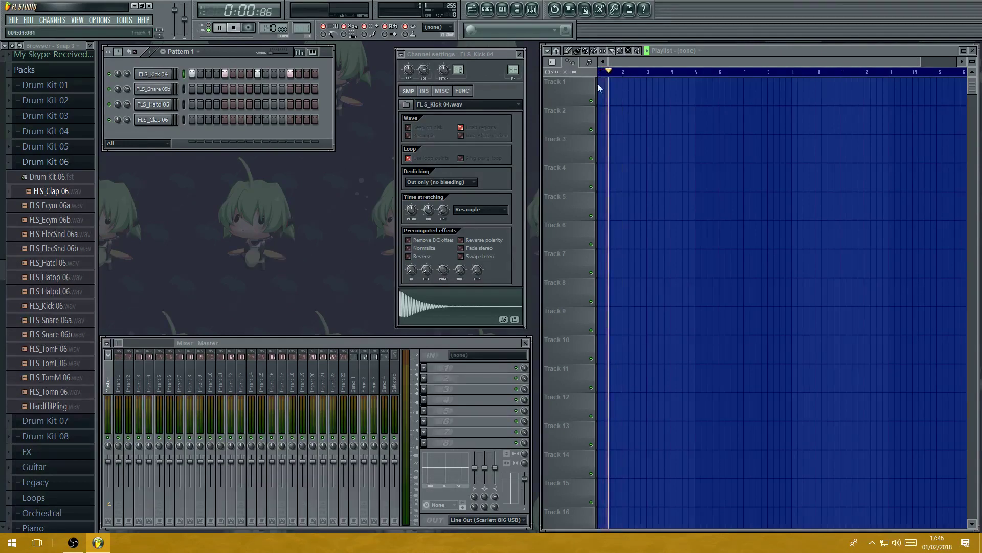
left_click(211, 29)
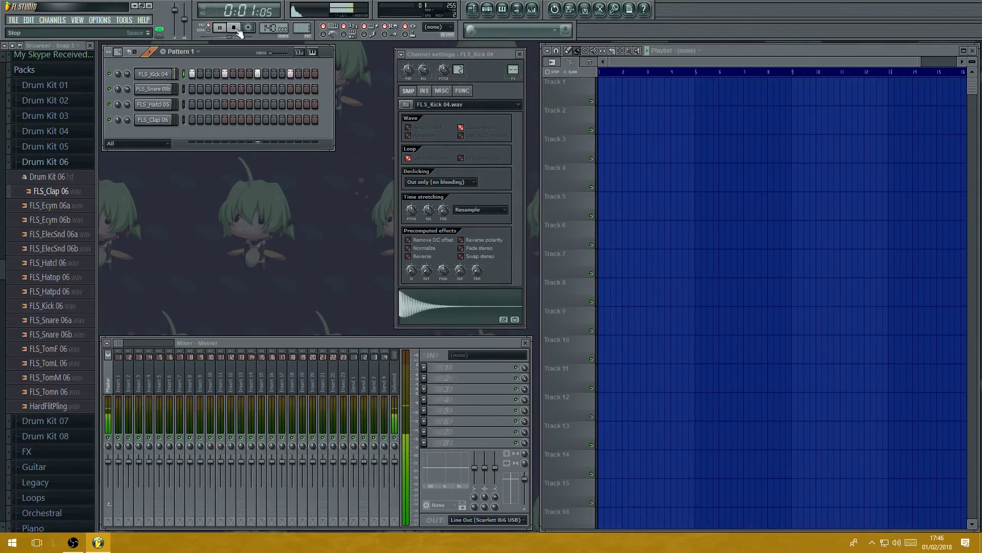
key("space")
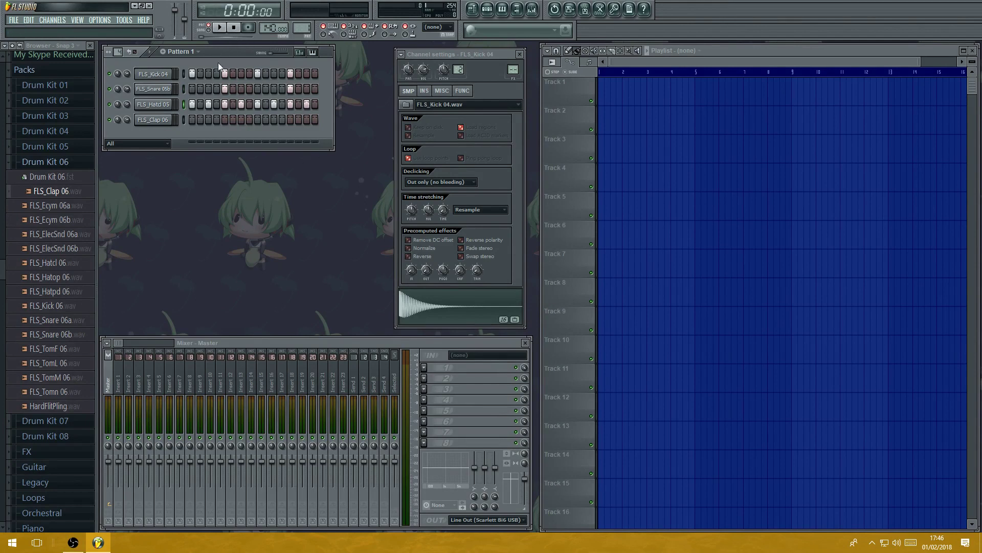
- Play and stop Pattern 1 twice to audition the drum beat, before and after adding the clap
left_click(219, 27)
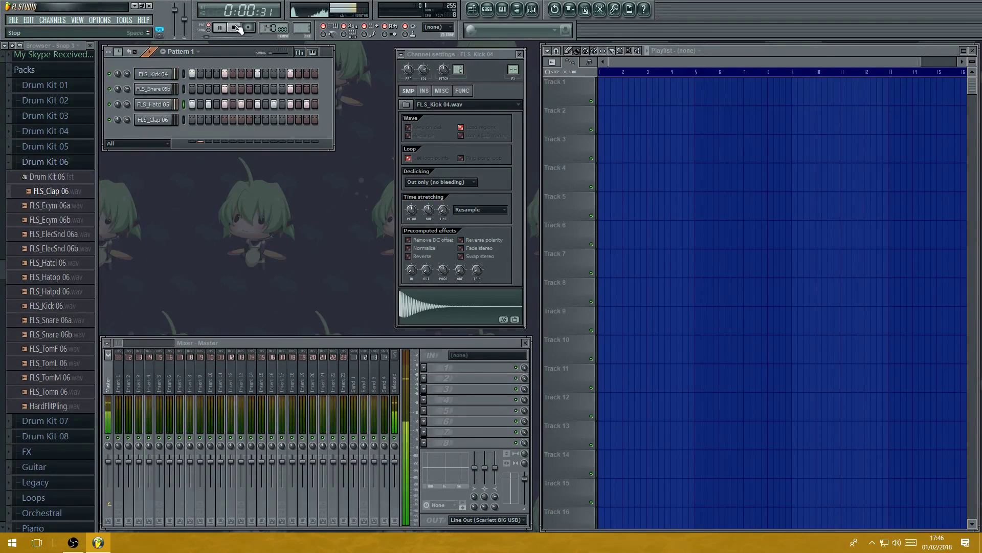
left_click(237, 28)
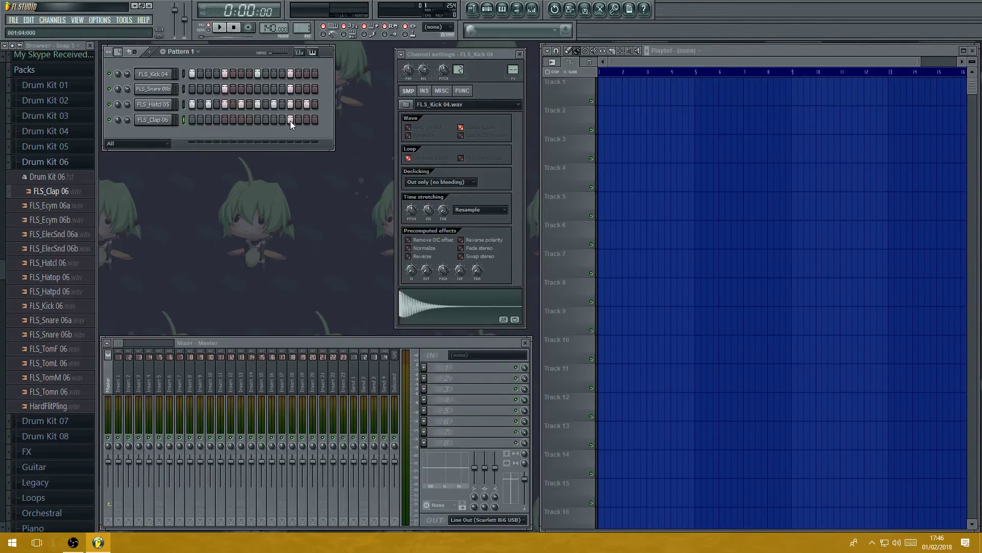
left_click(219, 27)
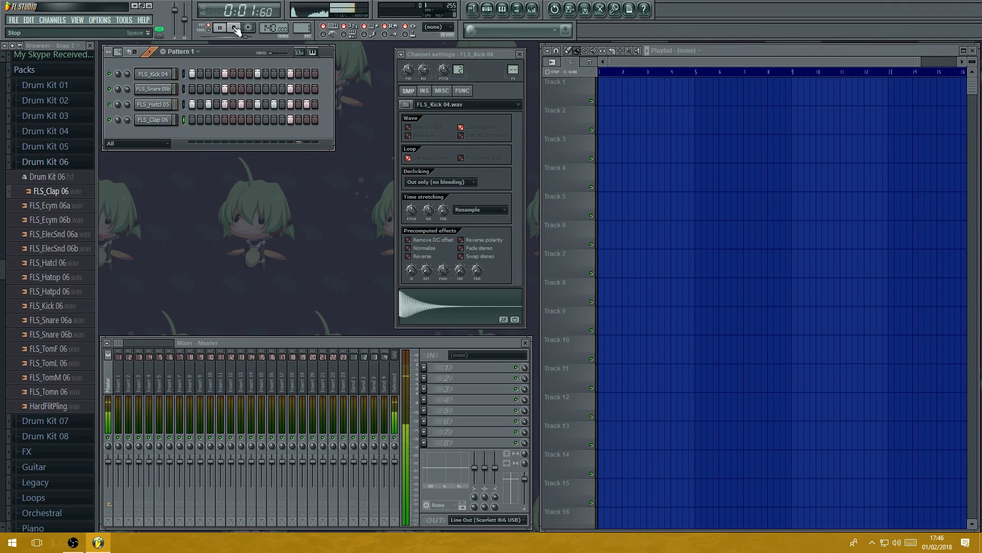
left_click(235, 28)
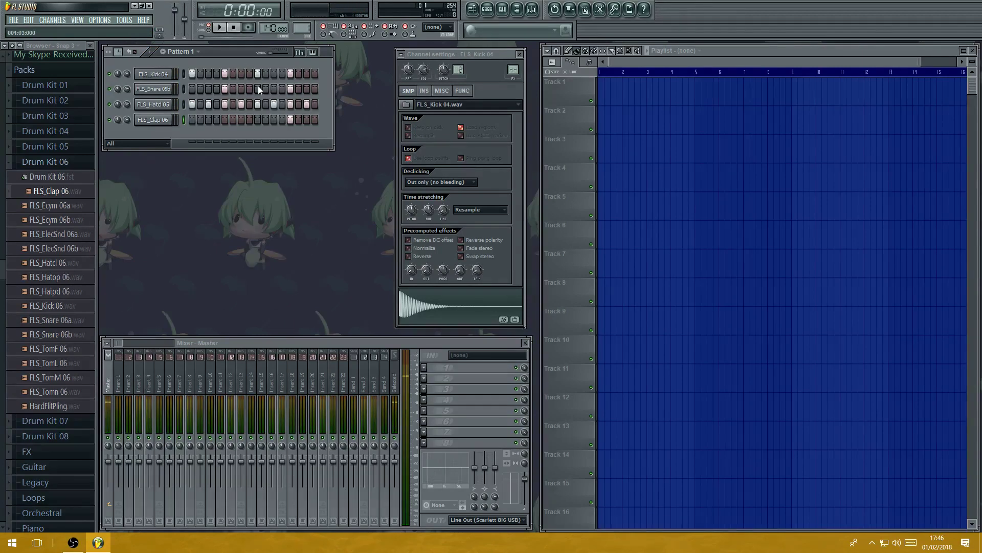
- Lower FLS_Clap 06 volume to 80%, try Normalize on and off, then audition the beat
left_click_drag(128, 119, 127, 116)
left_click(165, 121)
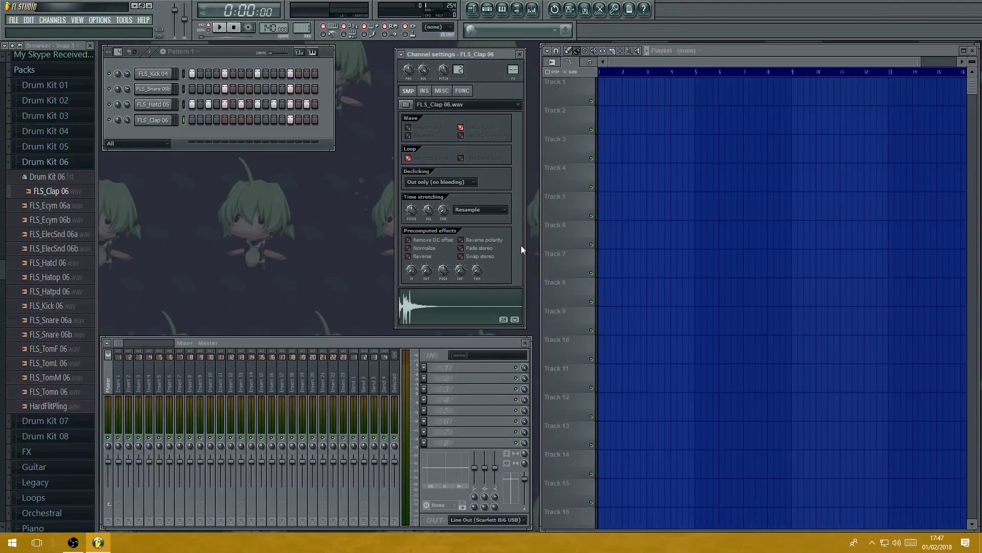
left_click(428, 248)
left_click(408, 248)
left_click(220, 27)
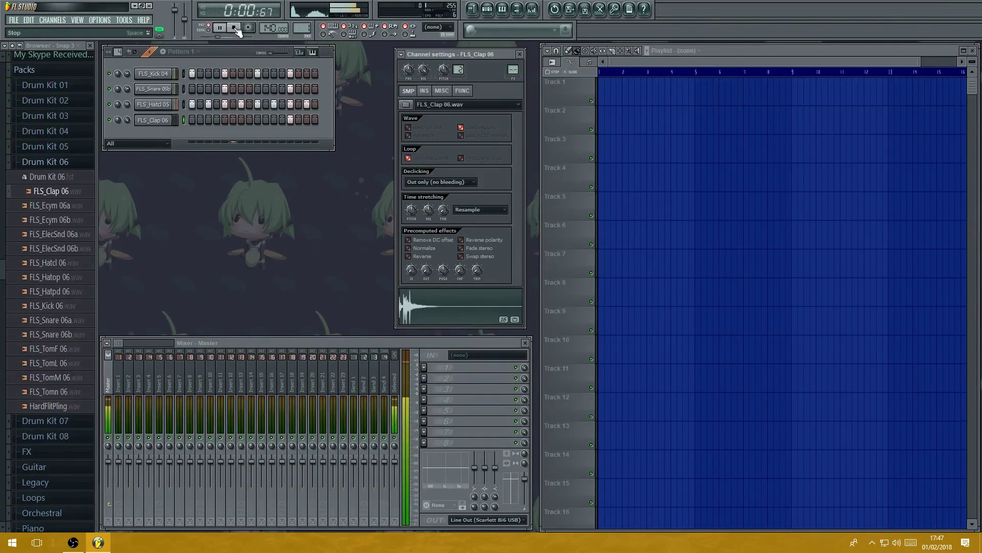
left_click(235, 28)
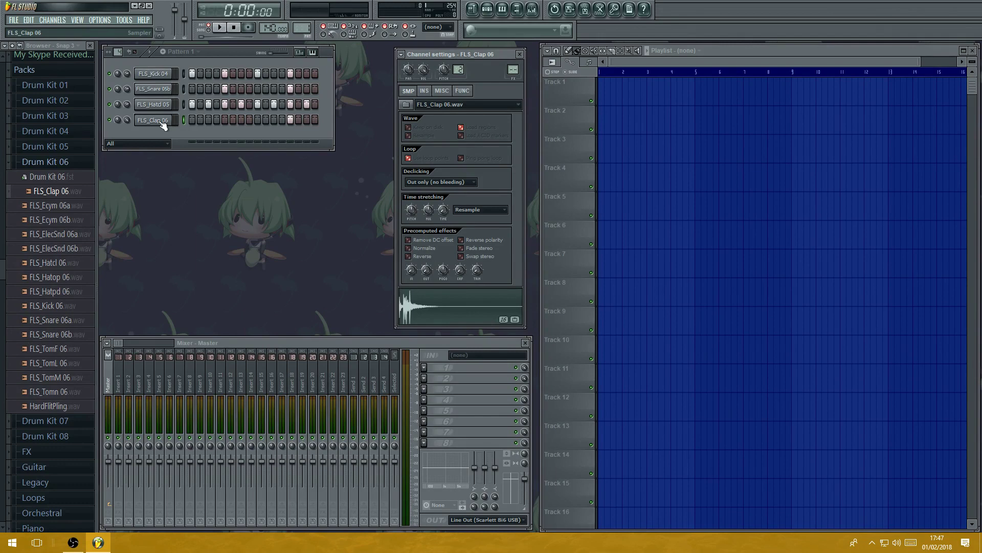
- Route FLS_Kick 04 to its own free mixer insert, Insert 1
left_click(162, 75)
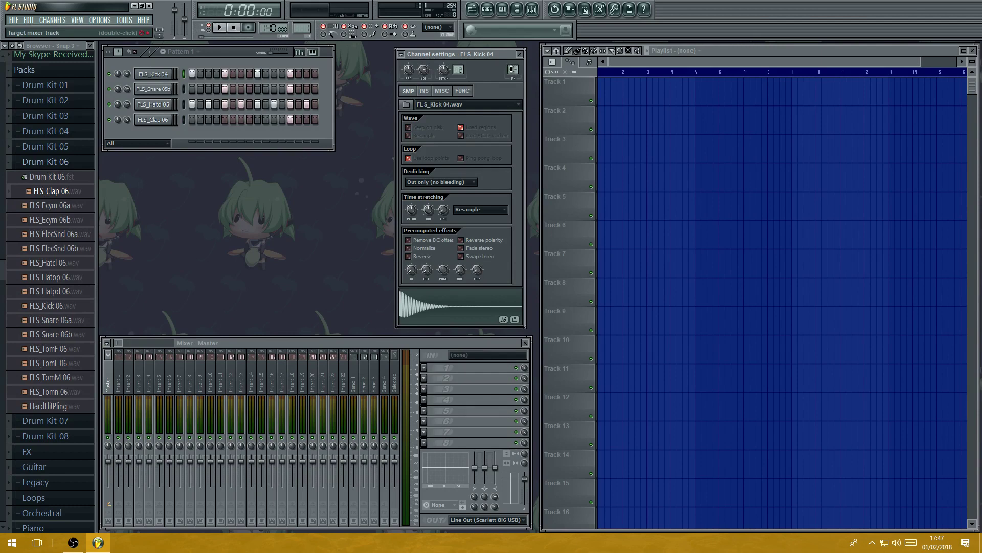
scroll(513, 70, "up", 3)
scroll(513, 70, "up", 5)
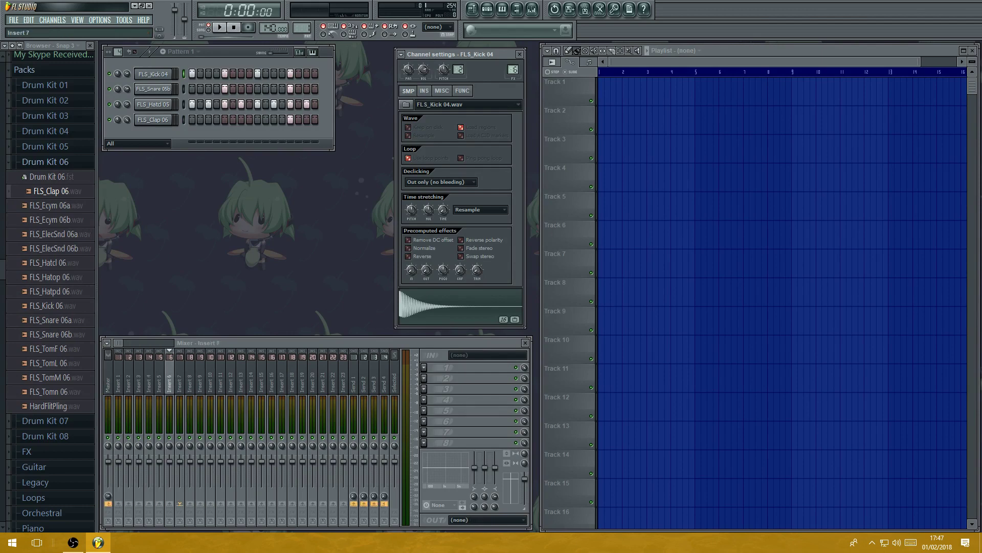
scroll(513, 70, "down", 8)
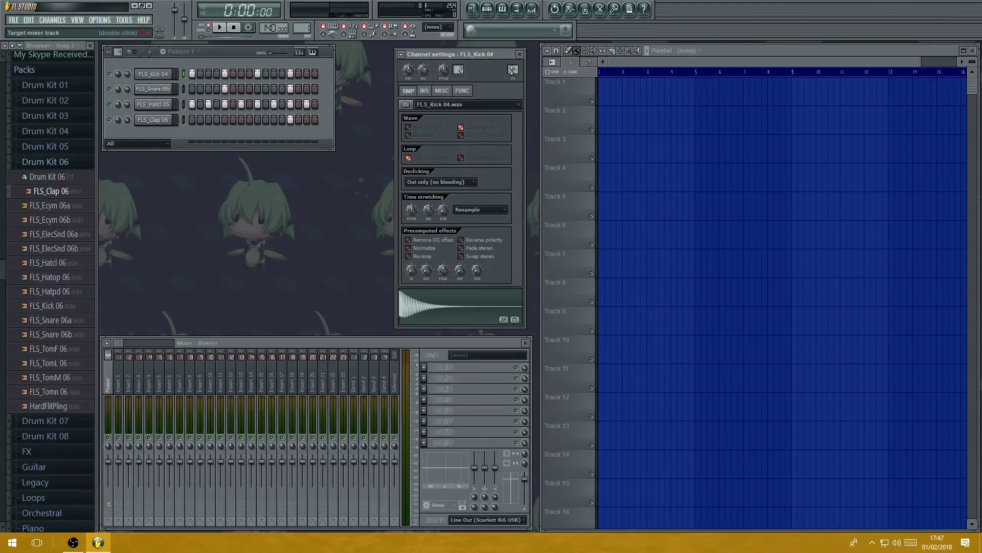
left_click(402, 54)
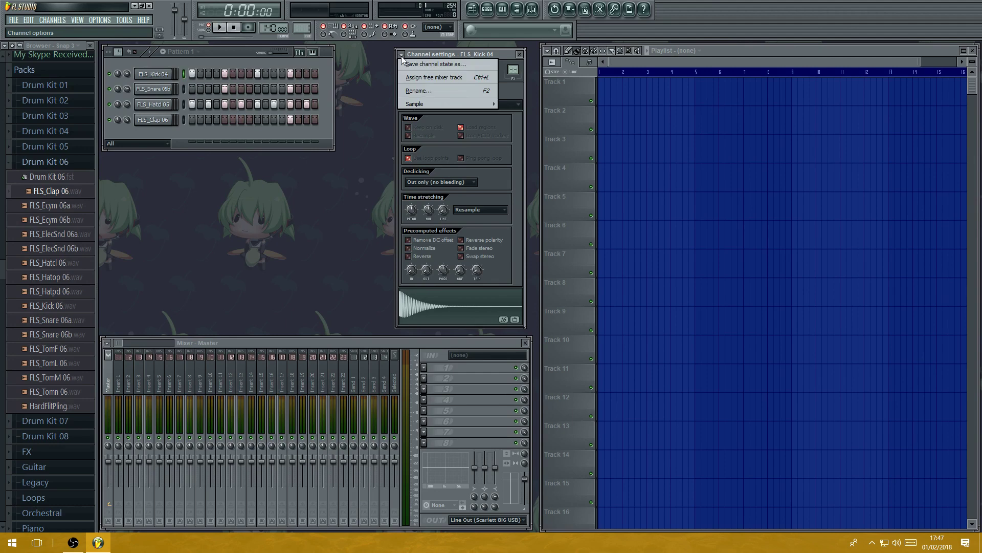
left_click(423, 77)
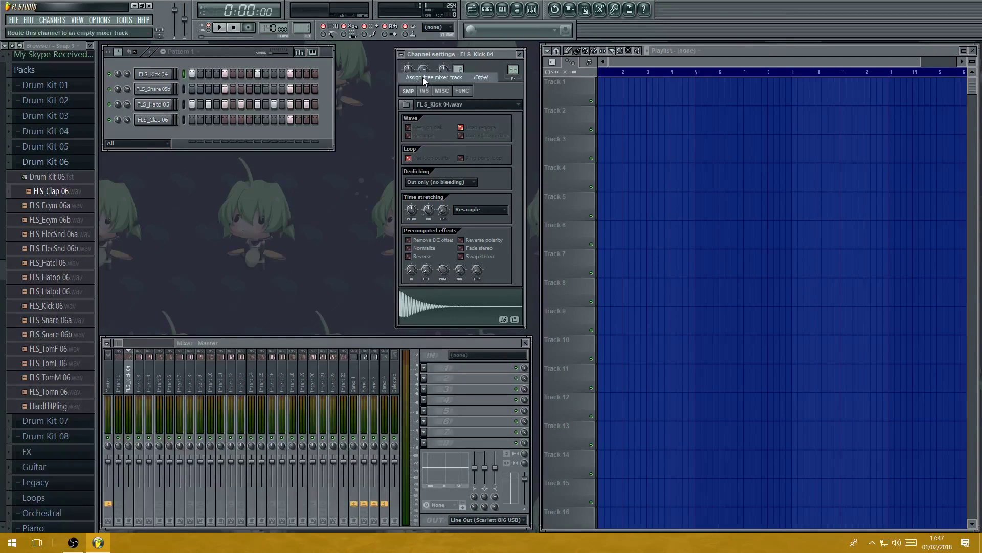
left_click(120, 386)
left_click(128, 385)
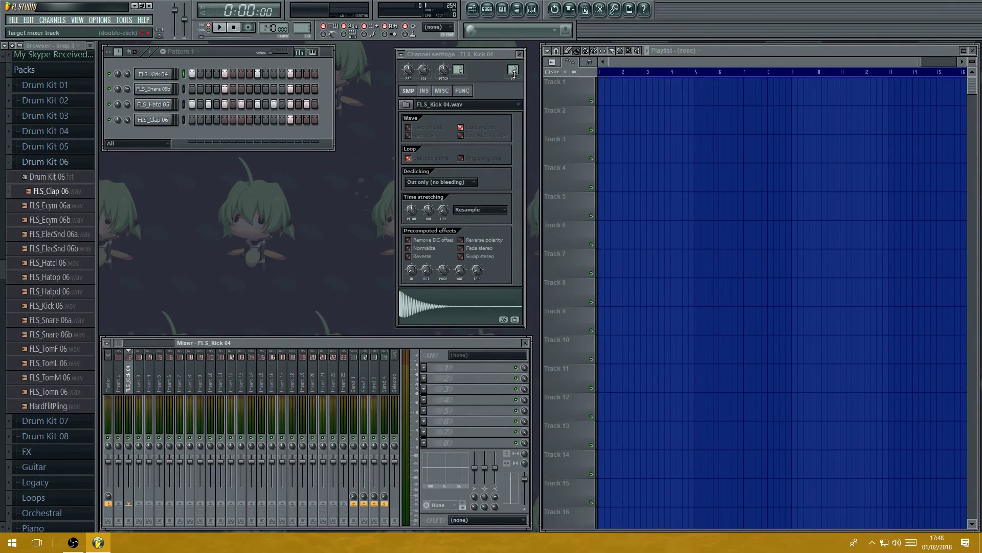
- Assign FLS_Snare 05b, FLS_Hatcl 05 and FLS_Clap 06 to free mixer inserts 2–4
left_click(158, 90)
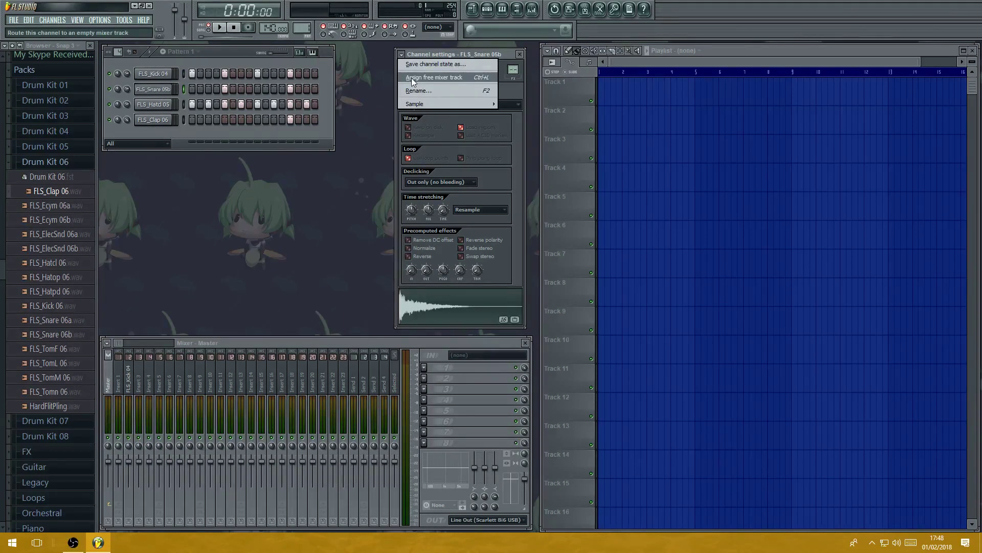
left_click(413, 78)
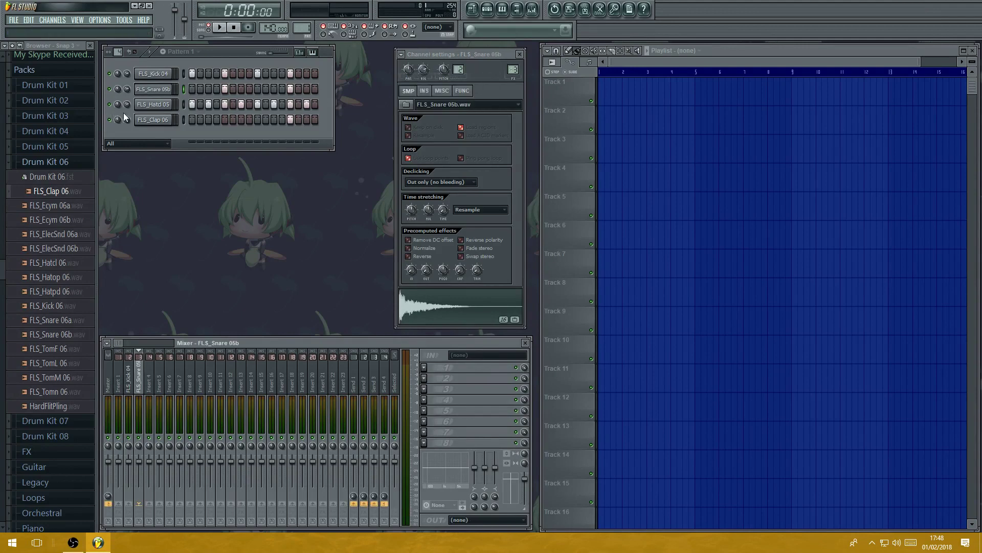
left_click(168, 106)
left_click(402, 54)
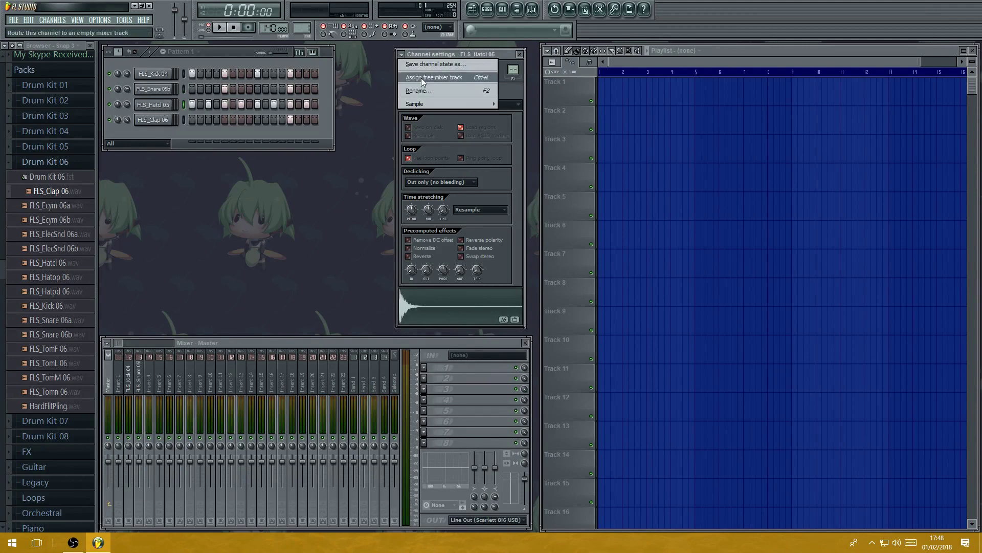
left_click(422, 77)
left_click(163, 120)
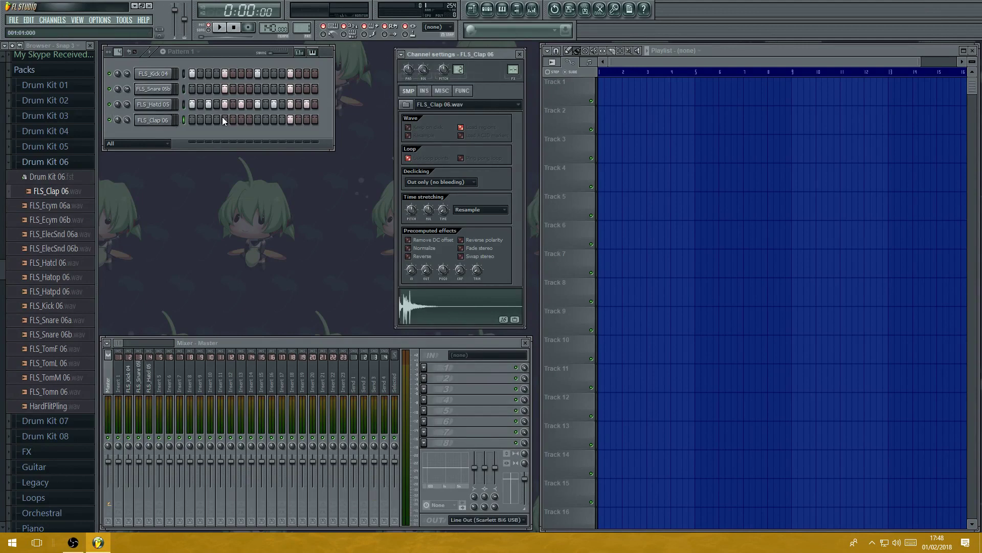
left_click(402, 54)
left_click(426, 76)
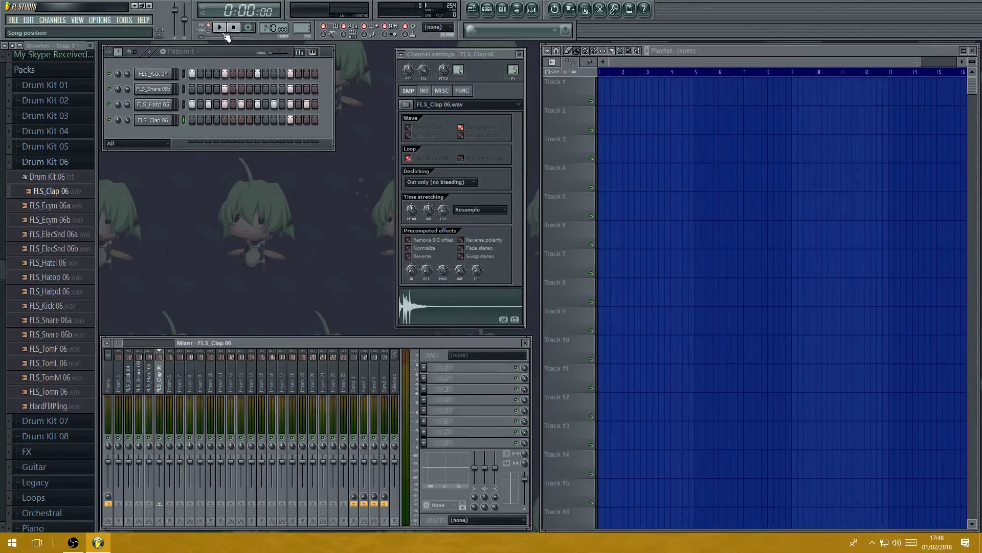
left_click(223, 29)
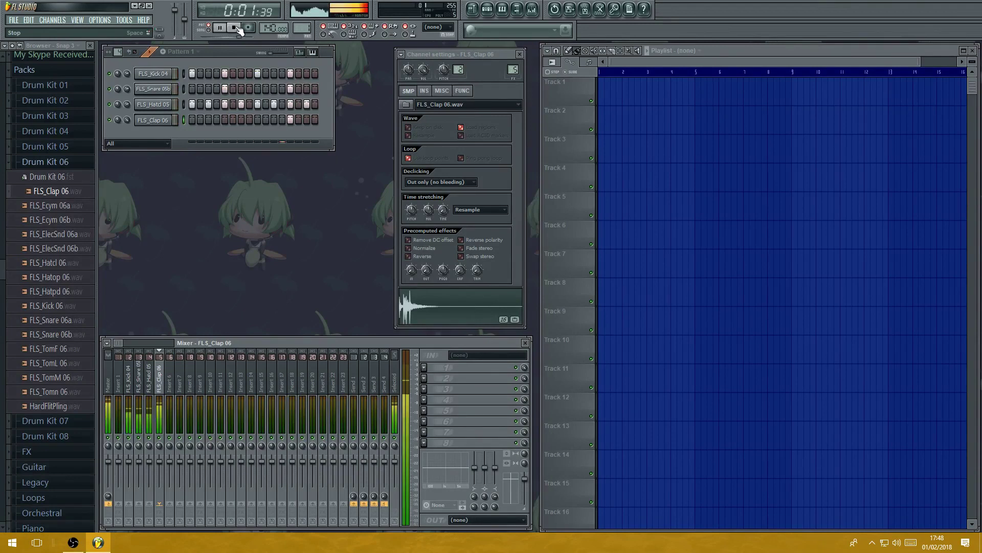
left_click(235, 28)
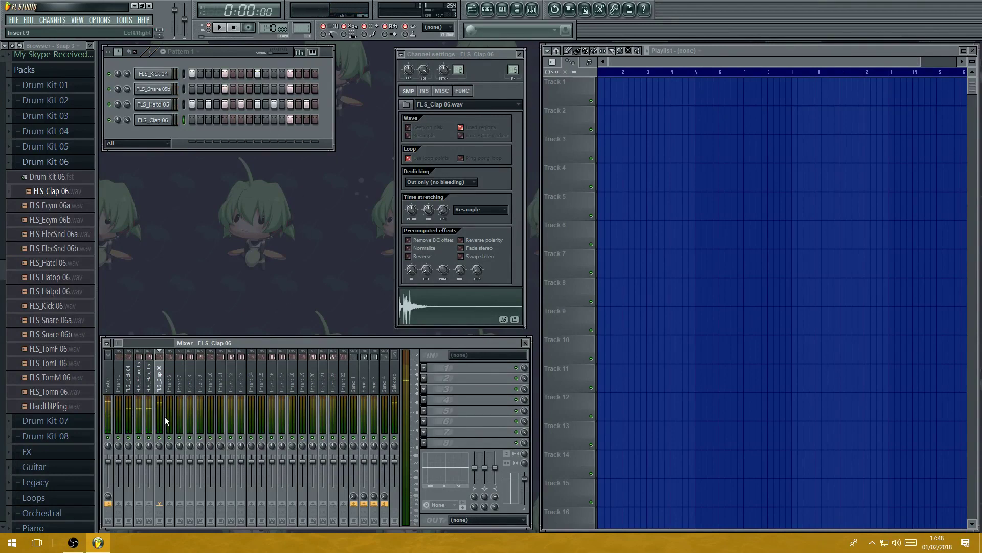
left_click(130, 379)
left_click(142, 378)
left_click(149, 374)
left_click(160, 374)
left_click(149, 373)
left_click(139, 376)
left_click(130, 376)
left_click(139, 376)
left_click(149, 376)
left_click(139, 377)
left_click(129, 376)
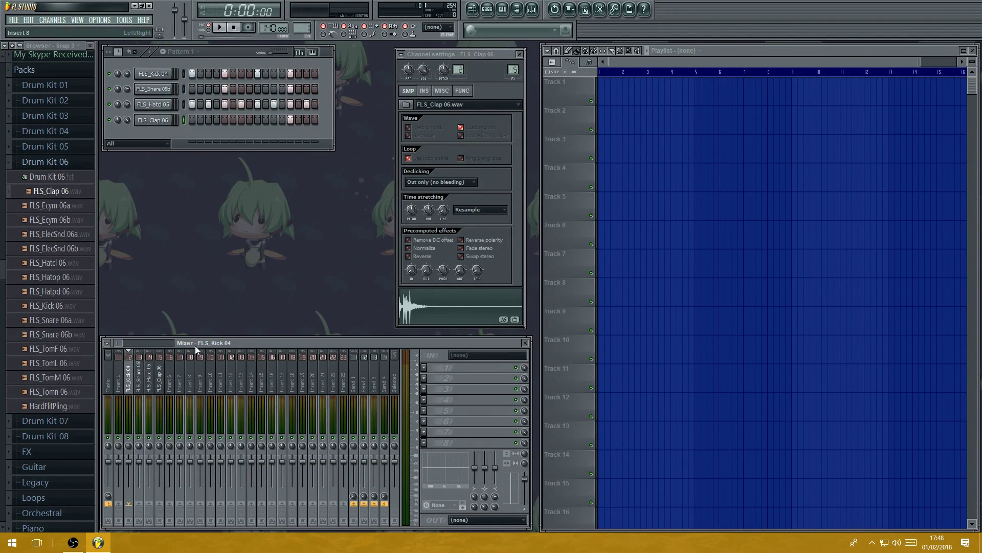
- Choose Pattern 1 as the clip source and fill bars 1–8 of Track 1 with it
left_click(305, 28)
left_click(708, 52)
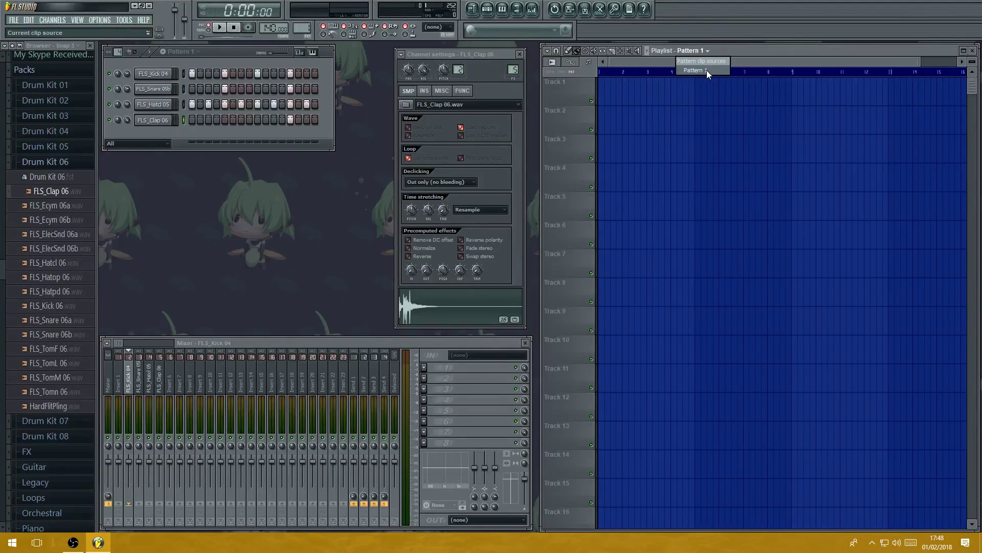
left_click(707, 70)
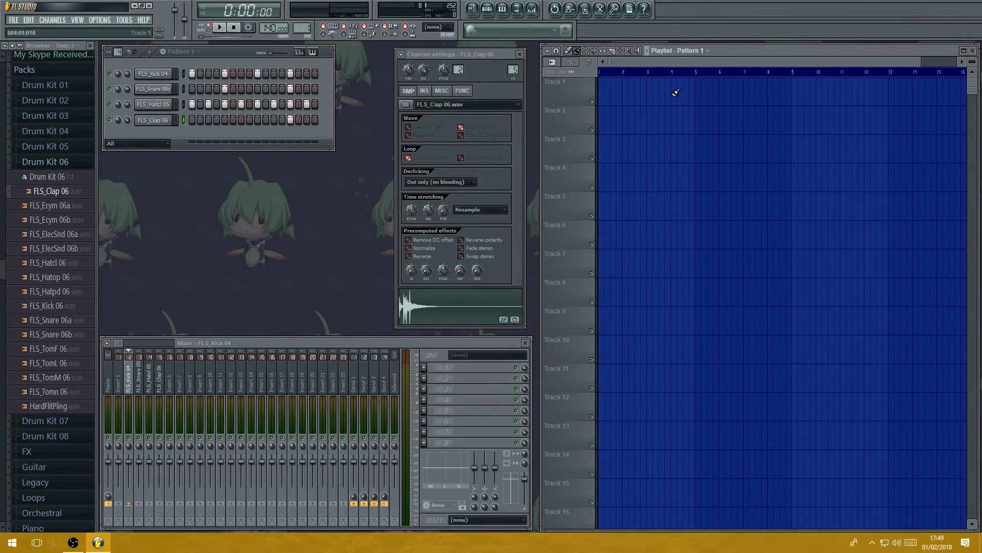
left_click(607, 85)
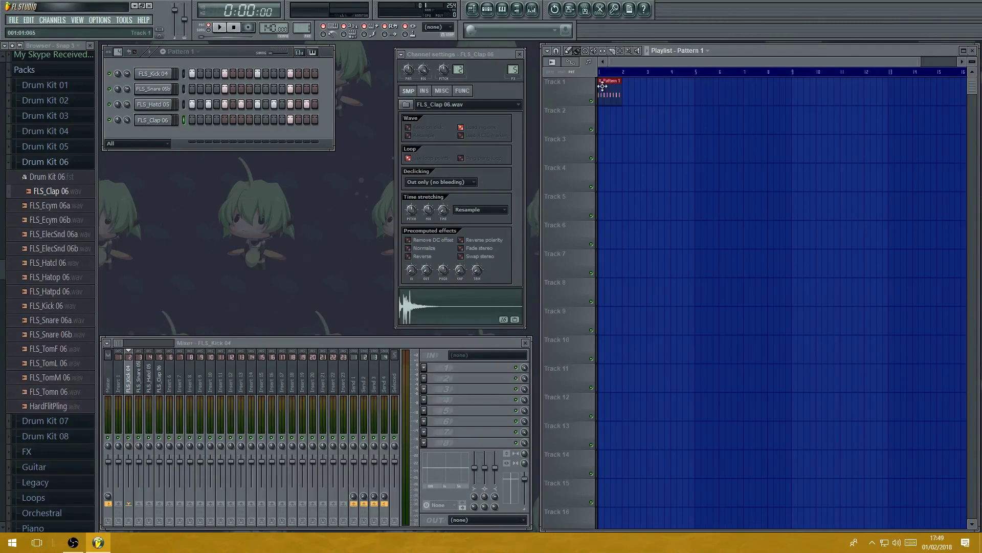
left_click(628, 90)
left_click(654, 90)
left_click(678, 90)
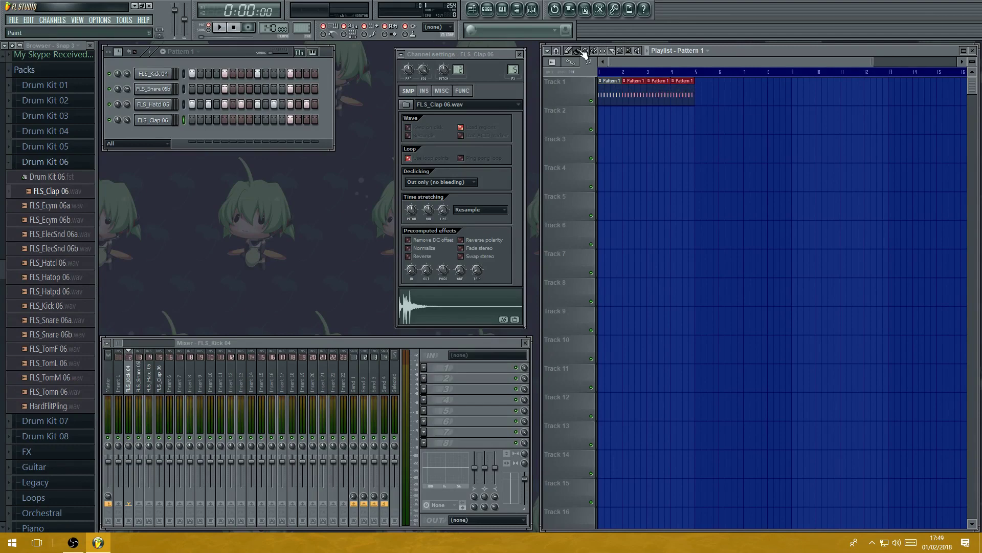
left_click_drag(707, 92, 790, 90)
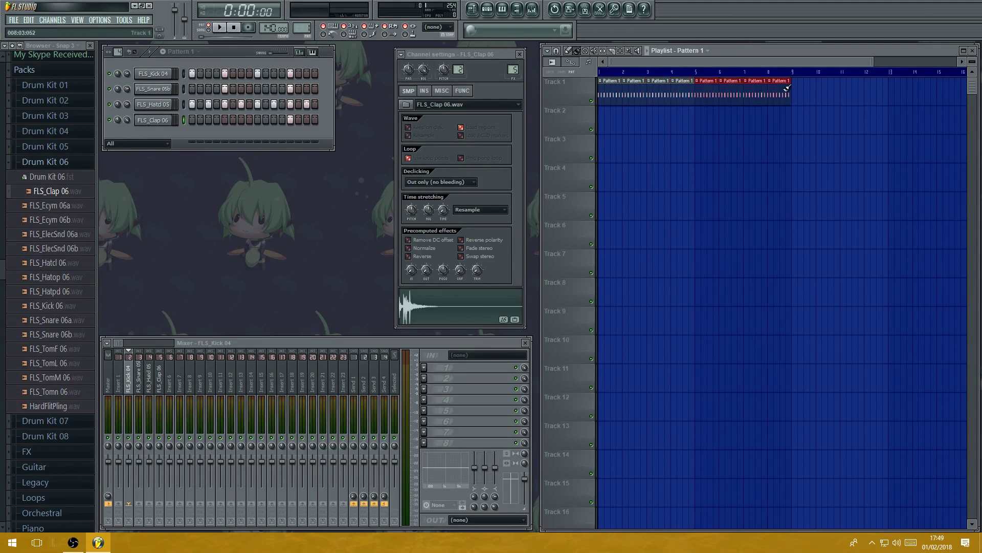
- Switch to SONG mode and play the eight-bar drum arrangement, then stop
left_click(209, 30)
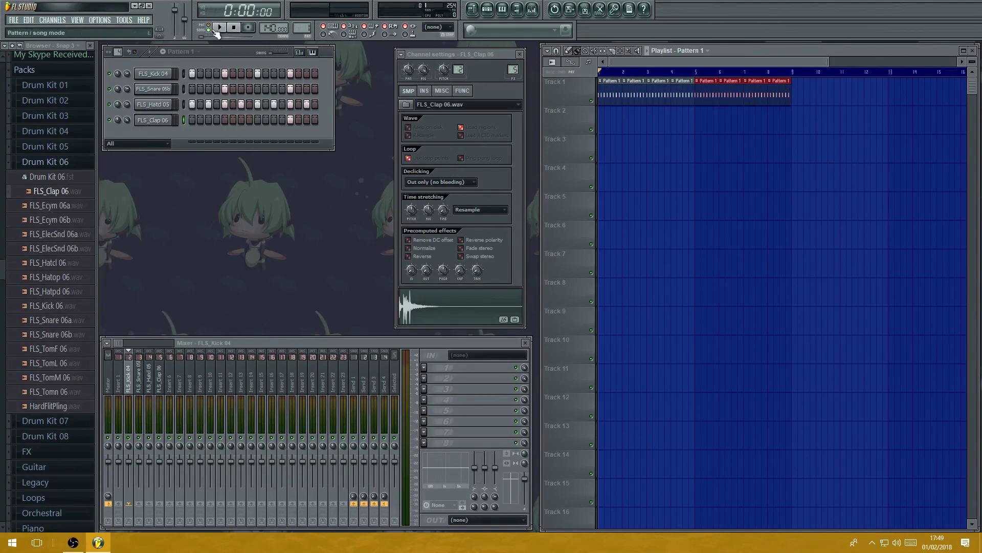
left_click(220, 28)
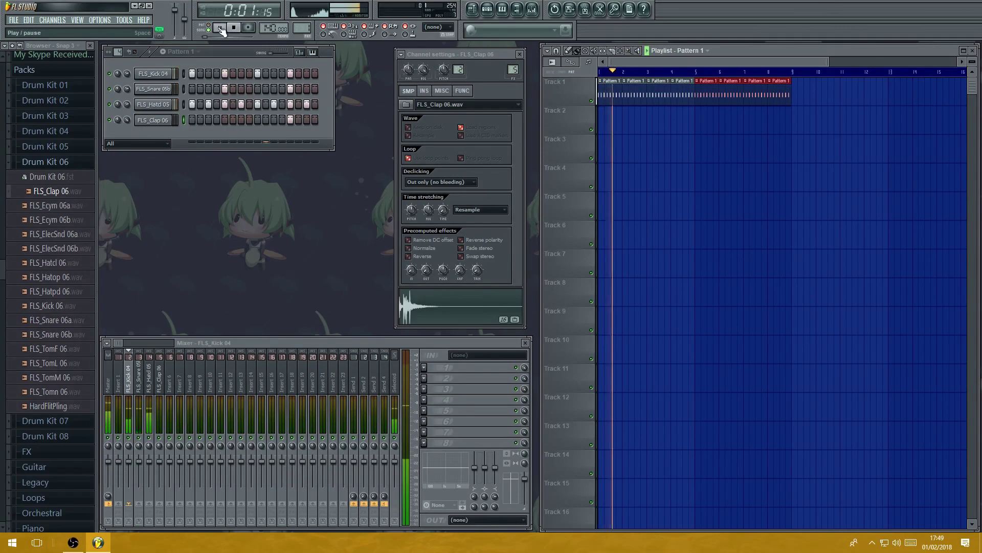
left_click(235, 29)
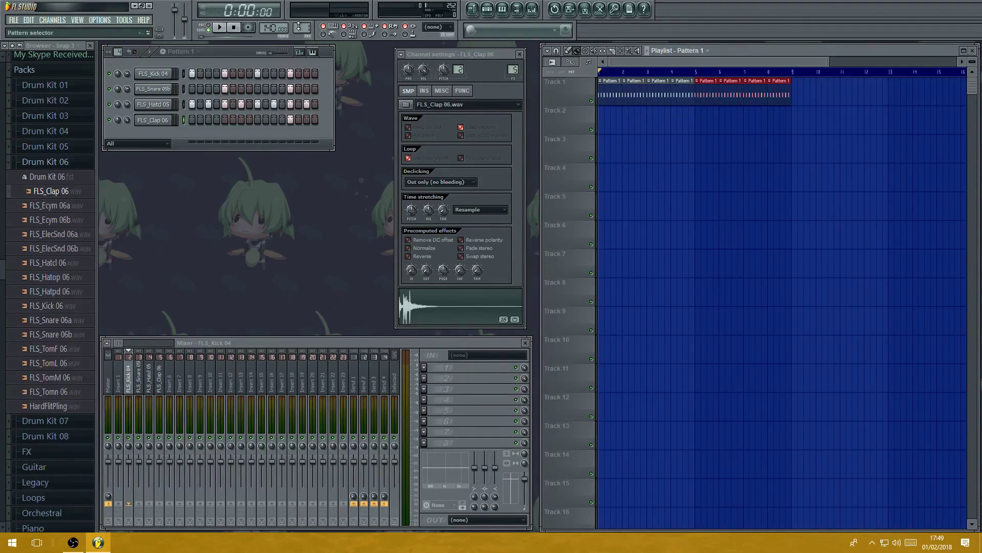
- Scroll the pattern selector to Pattern 2 and show the CHANNELS add-instrument plugin list
left_click(299, 27)
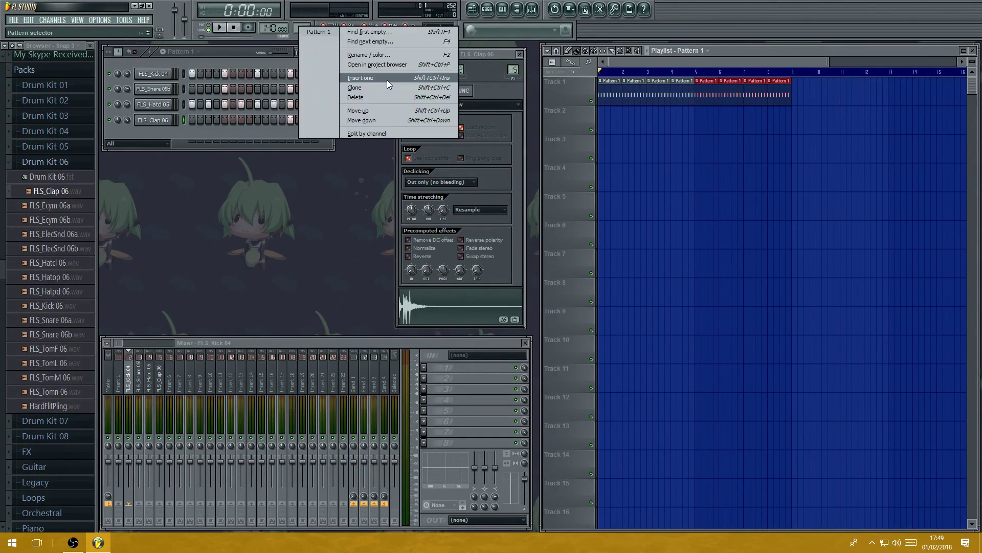
left_click(241, 51)
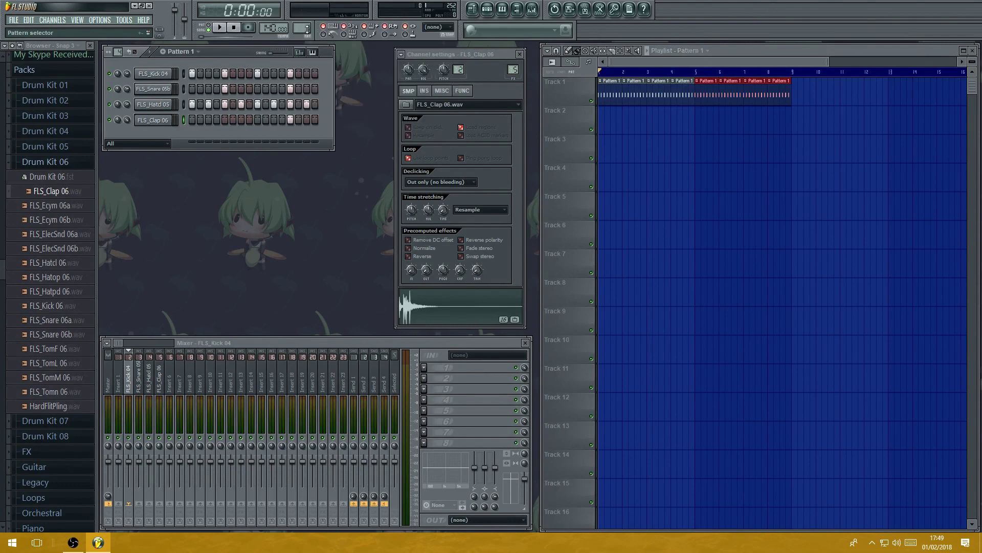
scroll(300, 27, "up", 1)
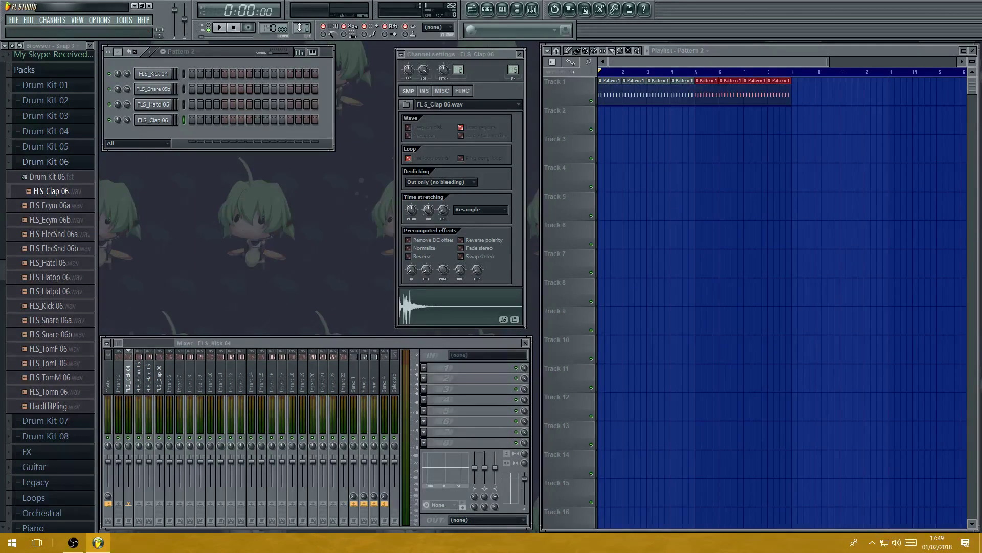
left_click(54, 21)
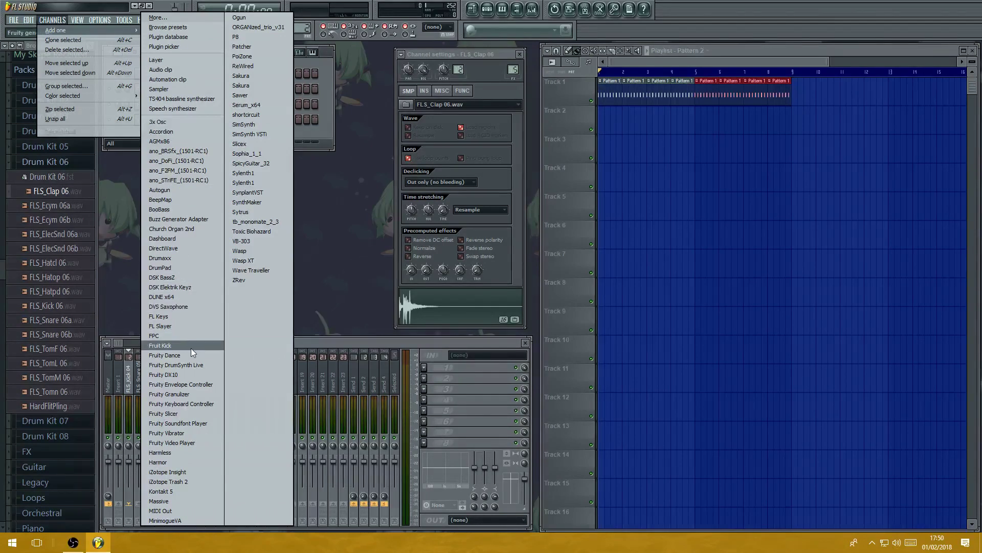
- Add an FL Keys channel and open its piano roll, positioning both windows clear of the rack
left_click(166, 316)
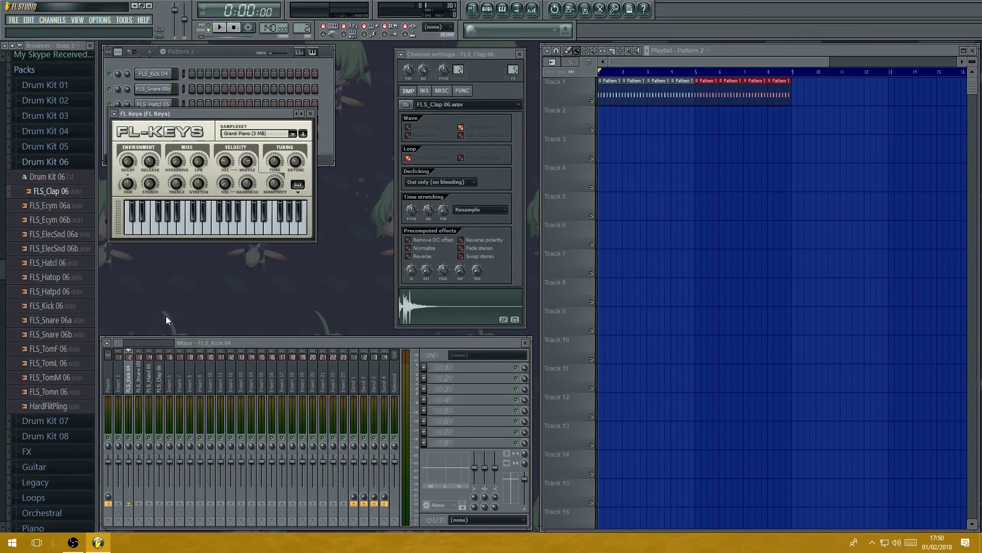
left_click_drag(242, 112, 245, 176)
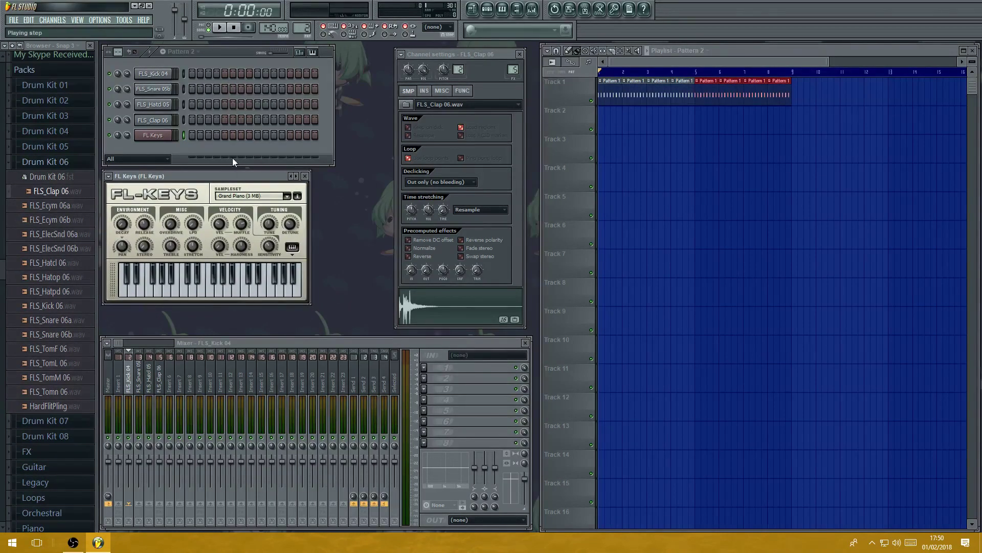
left_click_drag(244, 176, 283, 189)
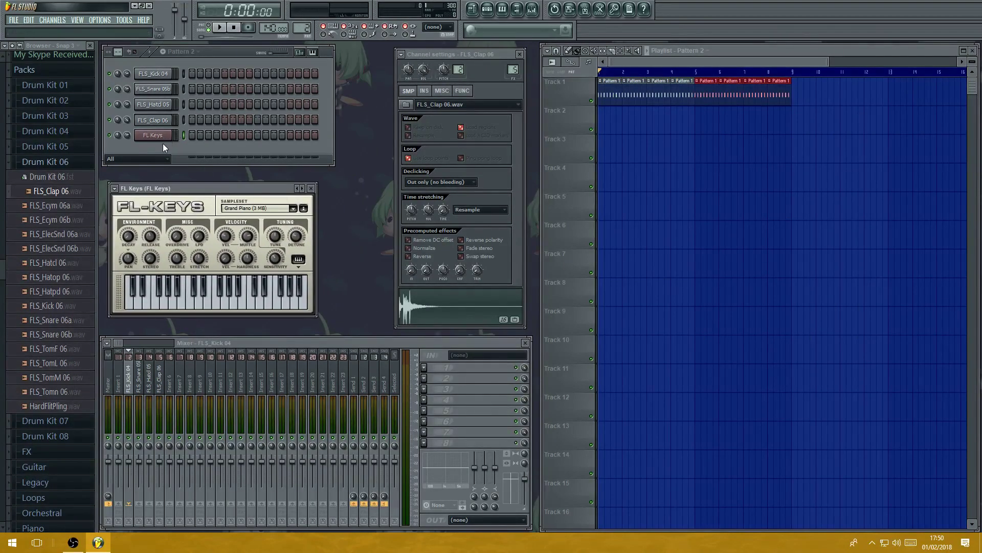
left_click(505, 9)
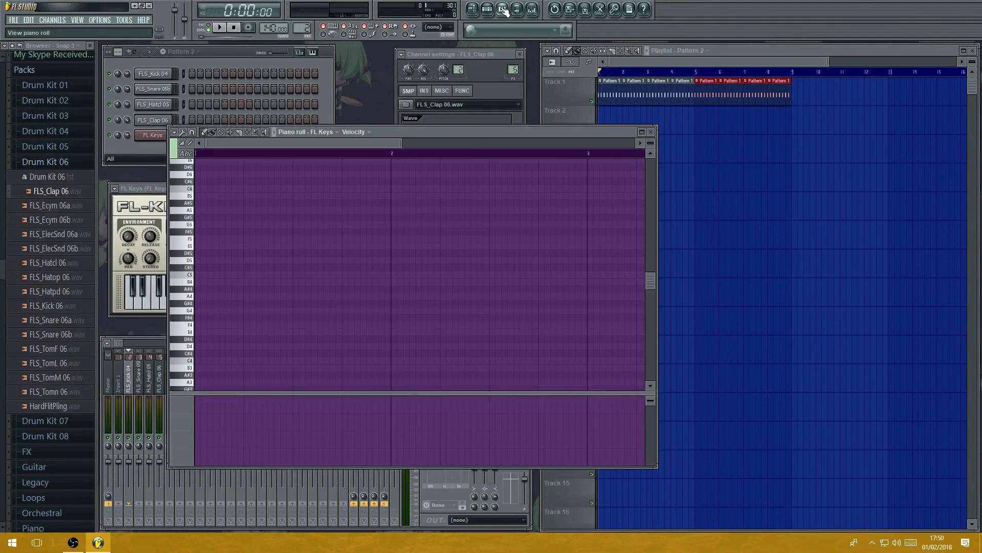
left_click(654, 131)
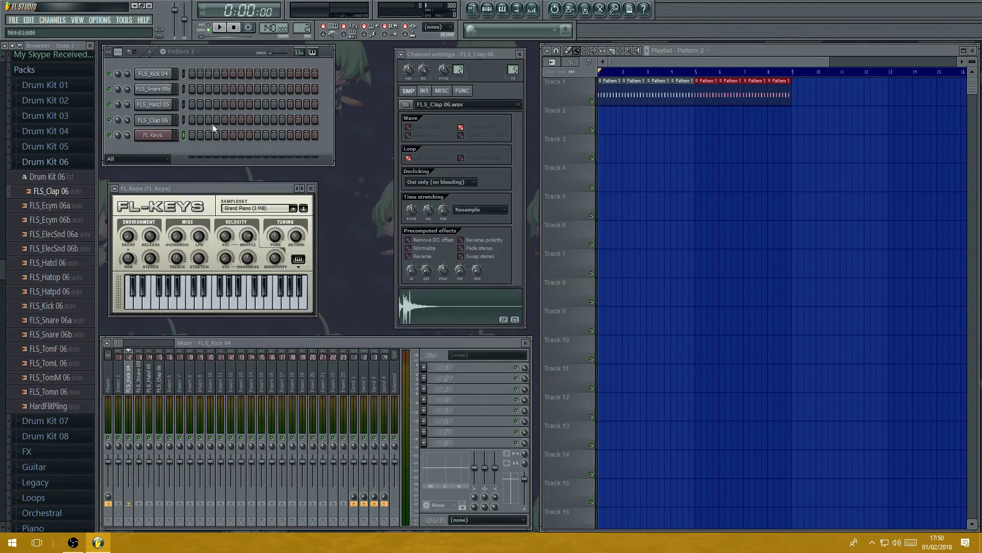
right_click(161, 135)
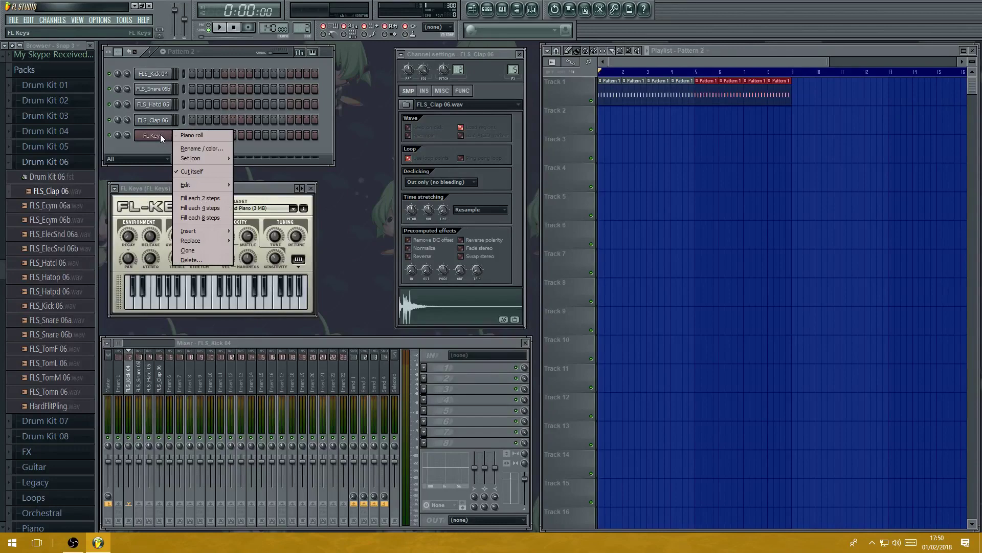
left_click(192, 136)
left_click_drag(413, 134, 593, 160)
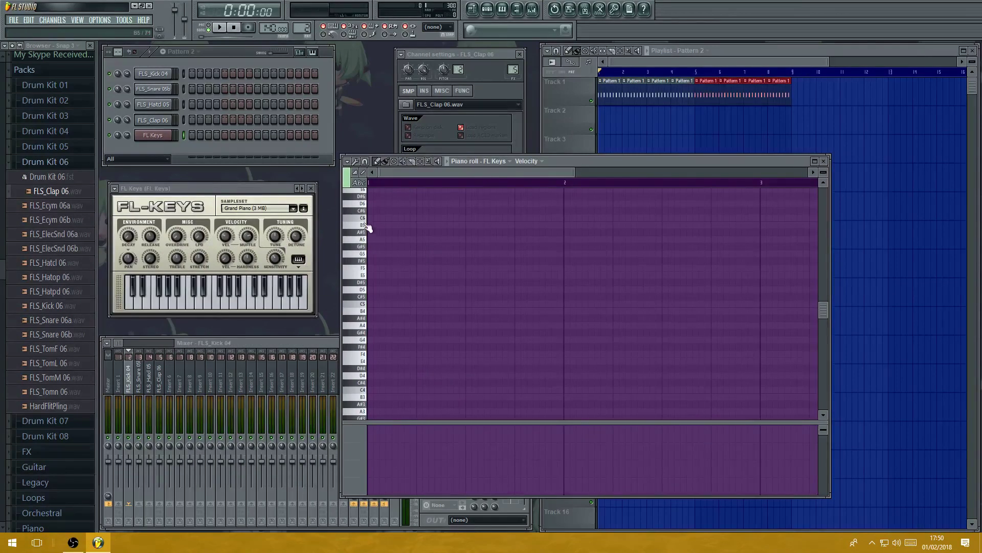
- Audition the Grand Piano sound on the piano roll and FL Keys keyboards
left_click_drag(368, 323, 370, 221)
left_click(241, 294)
left_click(269, 294)
left_click(279, 297)
left_click(220, 306)
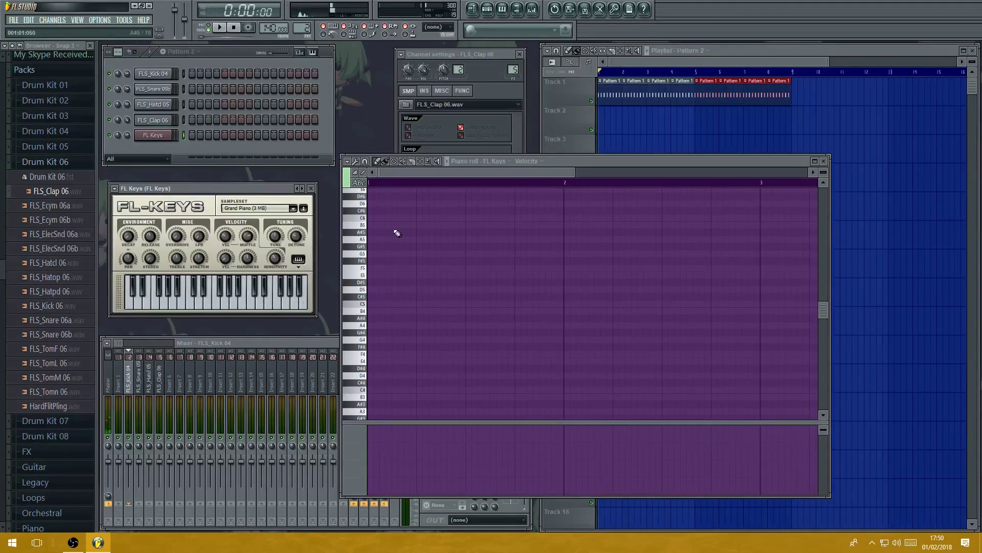
left_click_drag(363, 232, 357, 404)
left_click_drag(584, 164, 679, 173)
- Assign FL Keys to free mixer insert 5 and select that insert
left_click(155, 136)
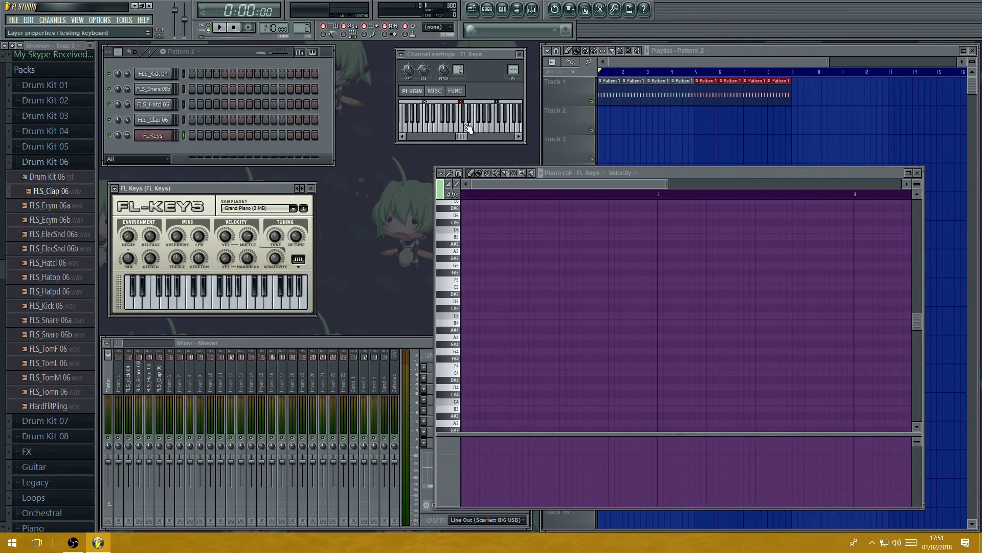
left_click(401, 55)
left_click(412, 77)
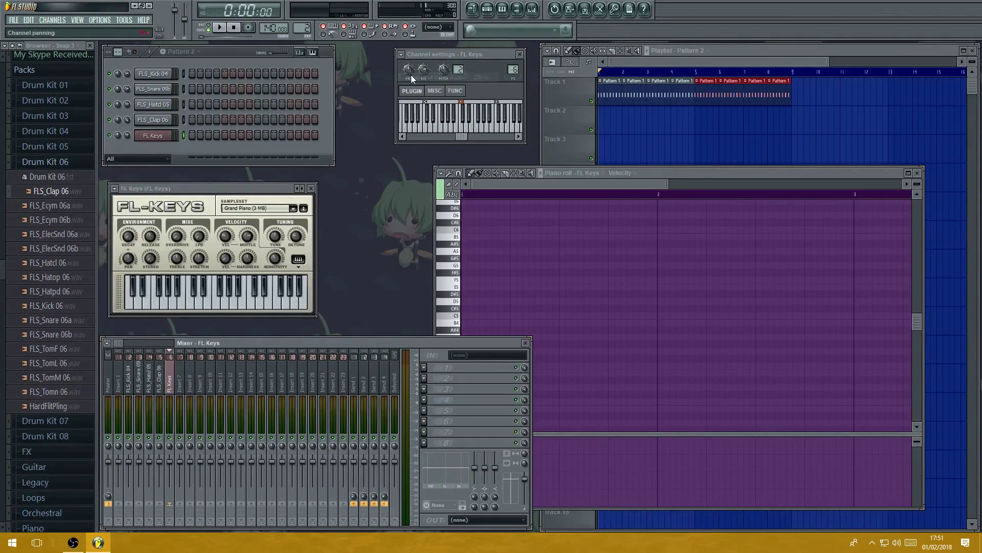
left_click(173, 375)
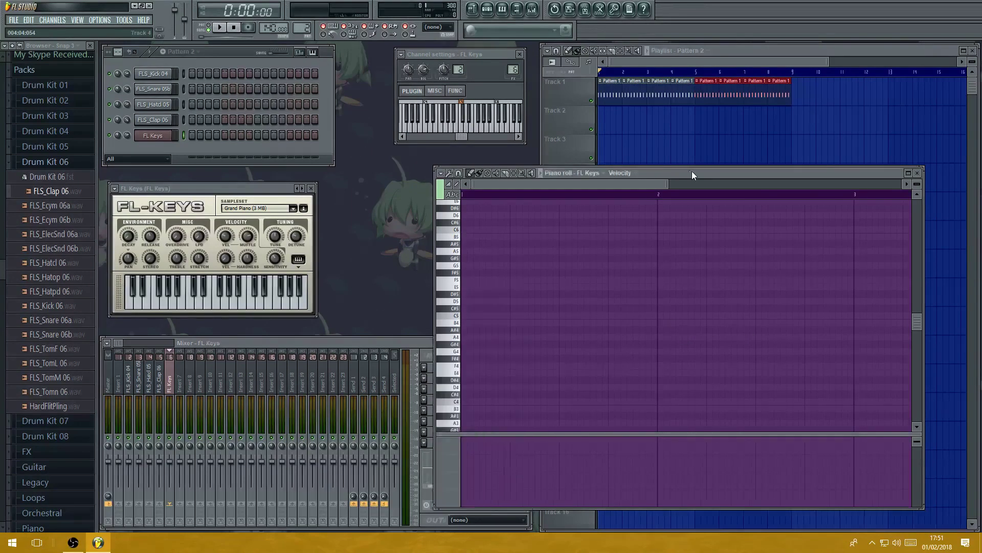
- Draw one-beat C5, D5, E5 and G5 notes at the start of the piano roll
left_click_drag(689, 170, 634, 164)
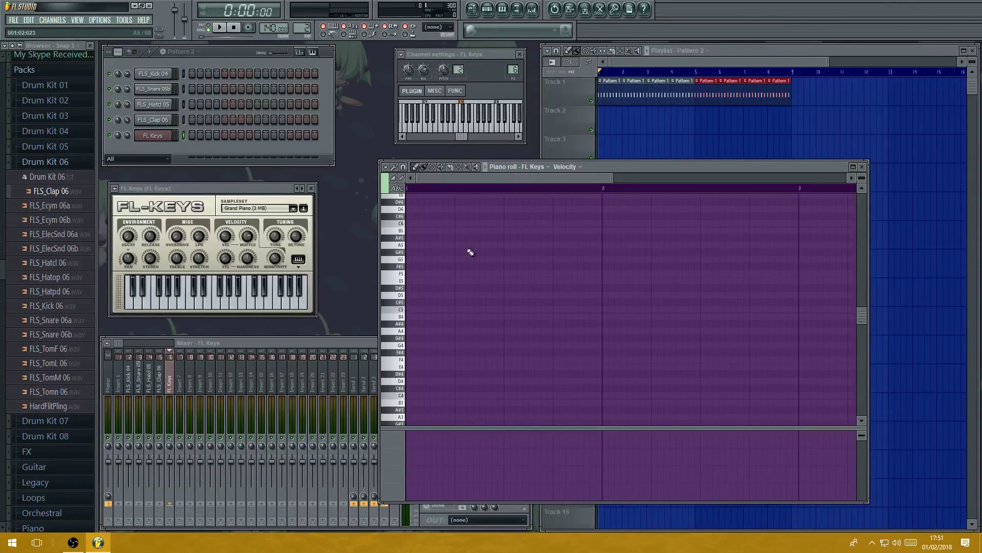
left_click(417, 314)
left_click_drag(431, 310, 451, 317)
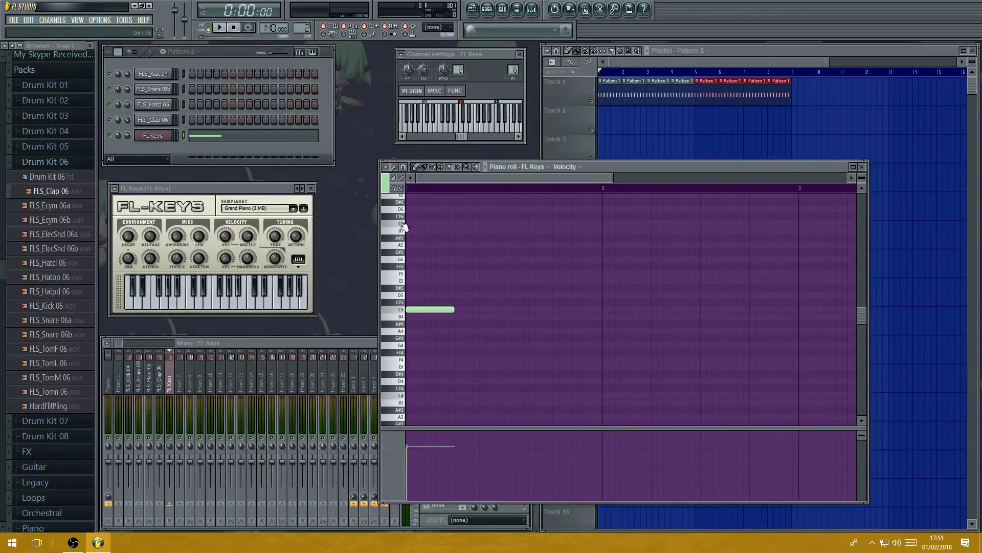
left_click(460, 295)
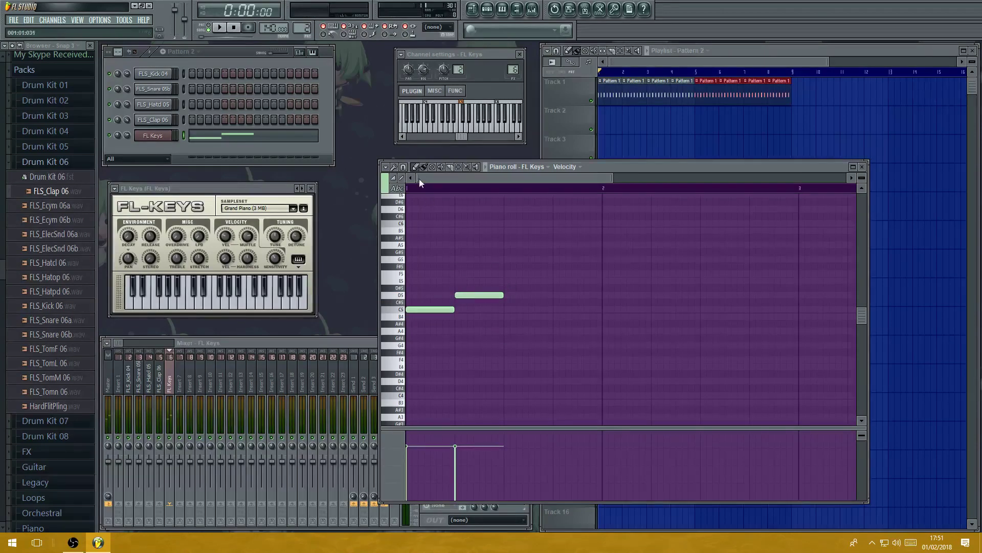
left_click(522, 281)
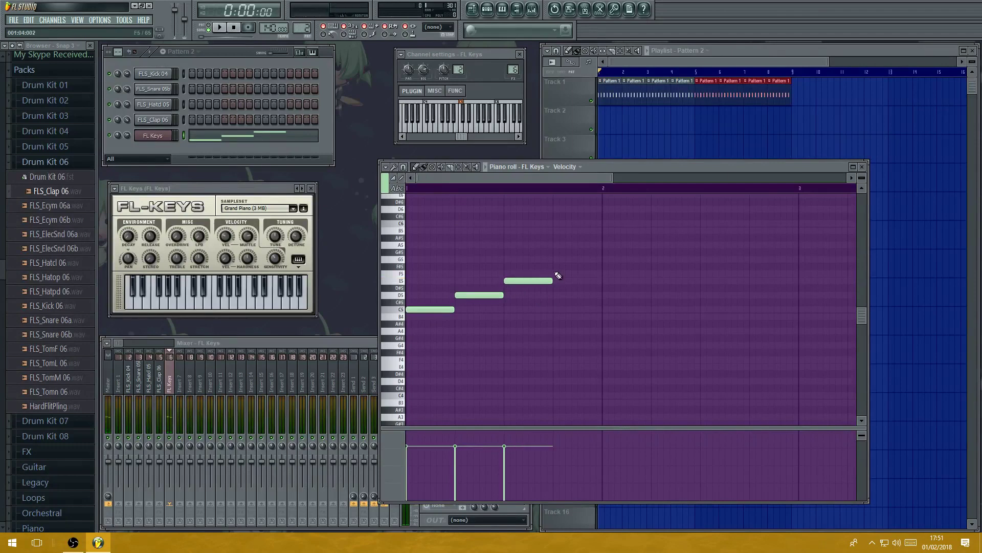
left_click(560, 260)
left_click_drag(598, 259, 556, 265)
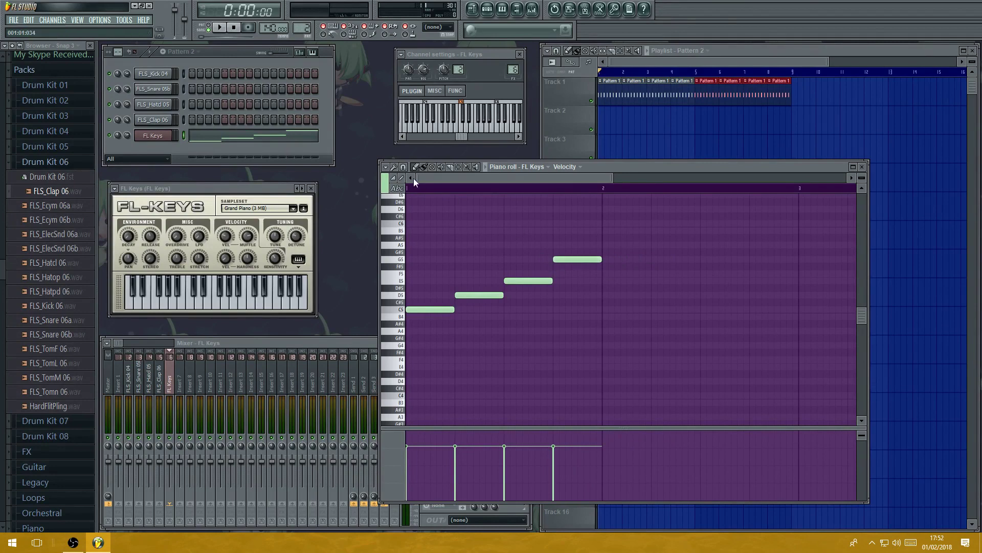
- Check the piano roll options menu and close it without changes
left_click(387, 167)
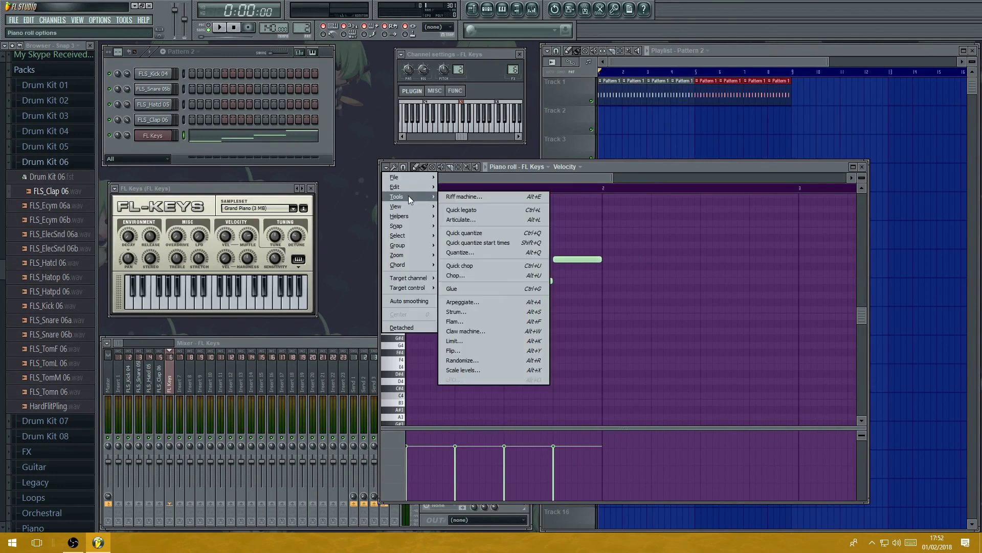
mouse_move(409, 187)
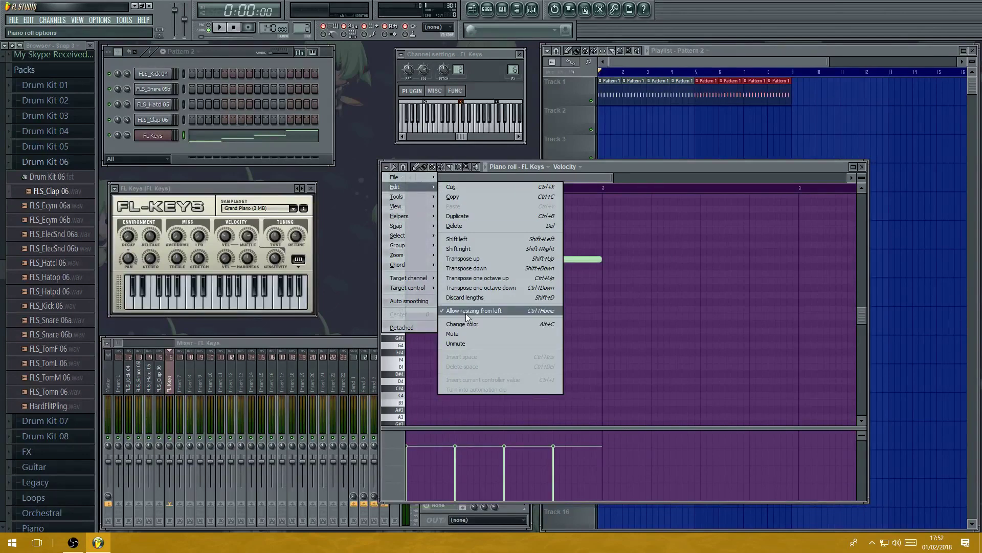
left_click(710, 169)
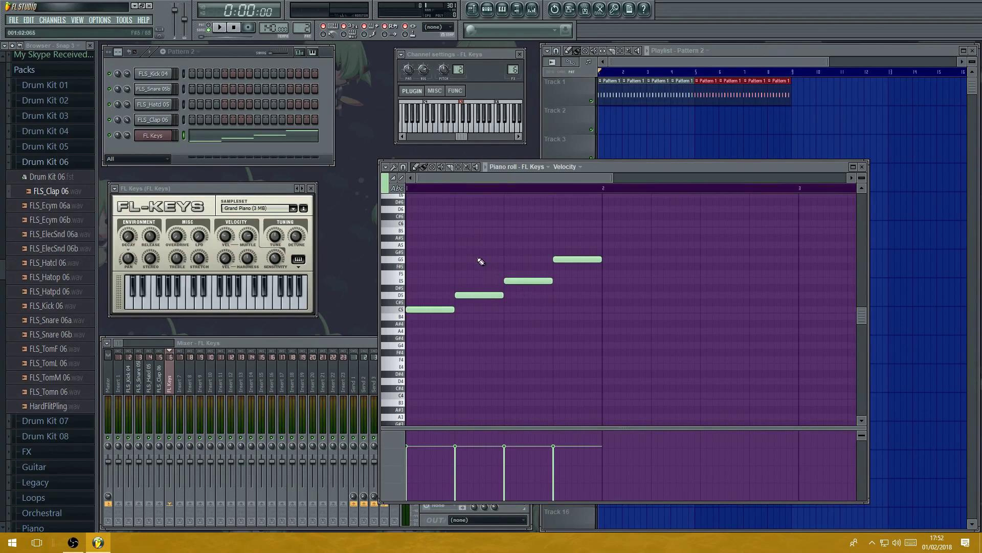
- Preview the four-note melody in pattern playback mode
left_click(211, 29)
left_click(223, 30)
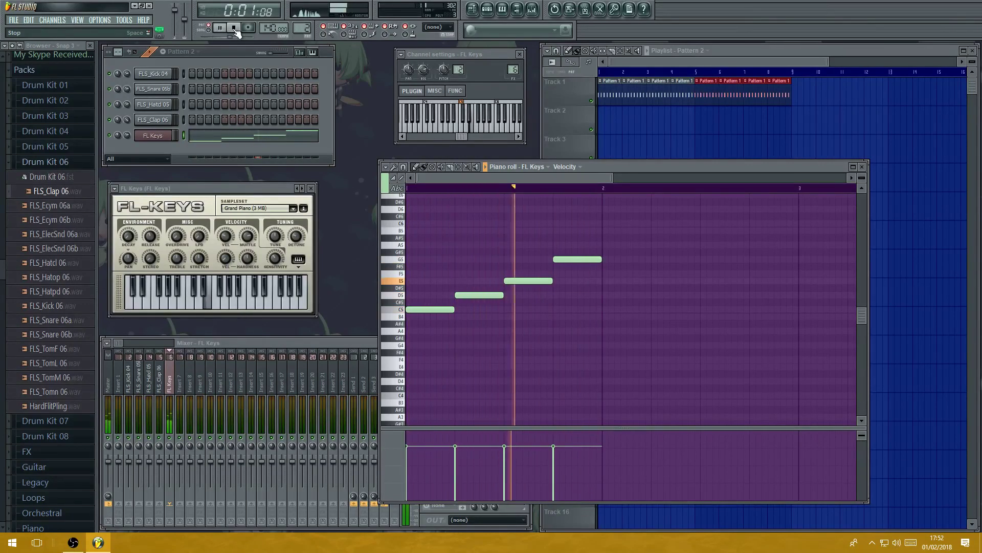
left_click(235, 28)
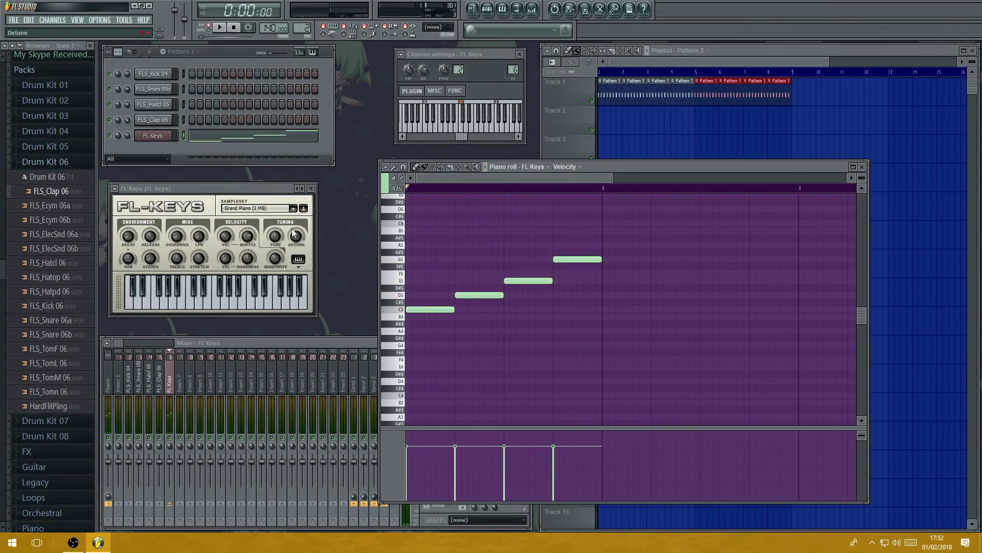
- Add G5, E5, a short D5, B4 and a longer closing C5, then play it back
left_click(608, 260)
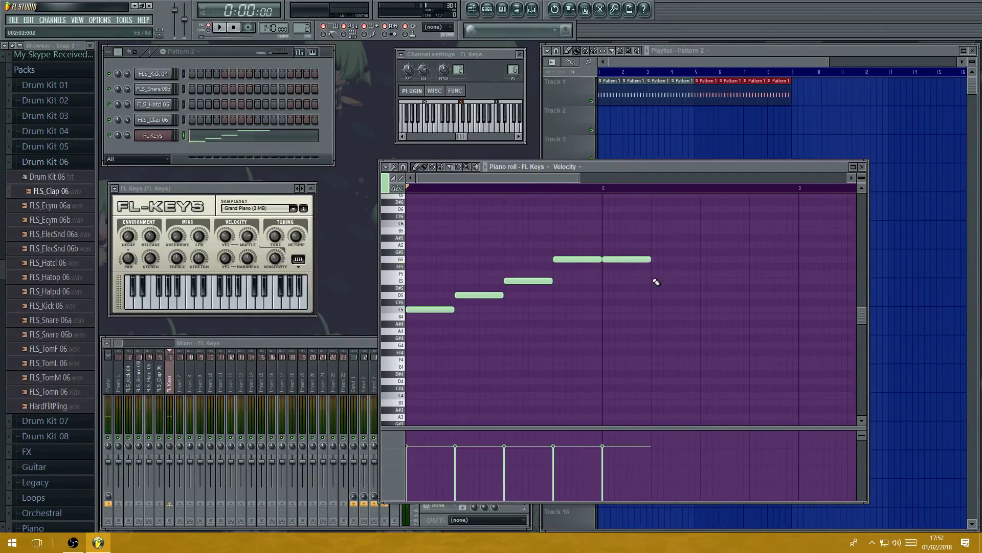
left_click(656, 282)
left_click(704, 296)
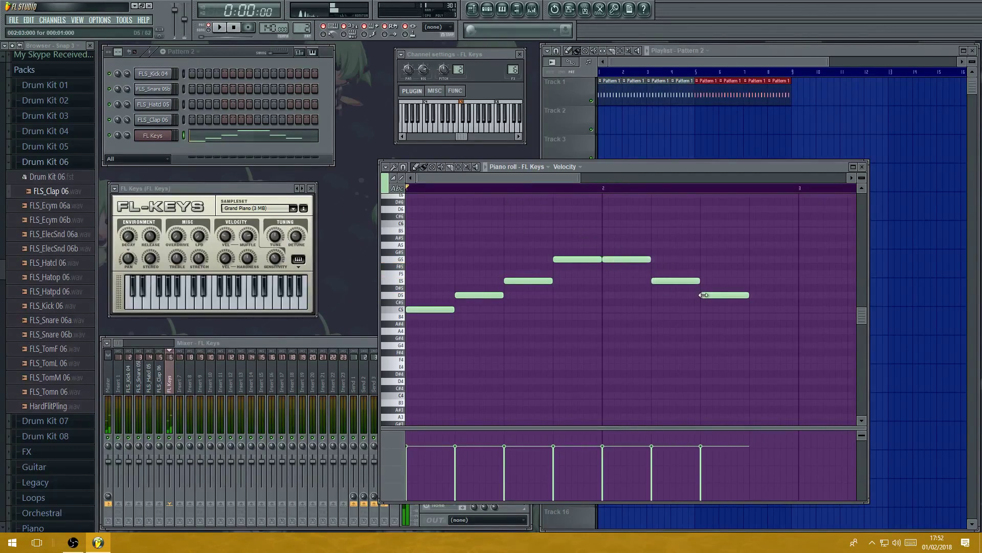
left_click_drag(750, 295, 725, 296)
left_click(733, 317)
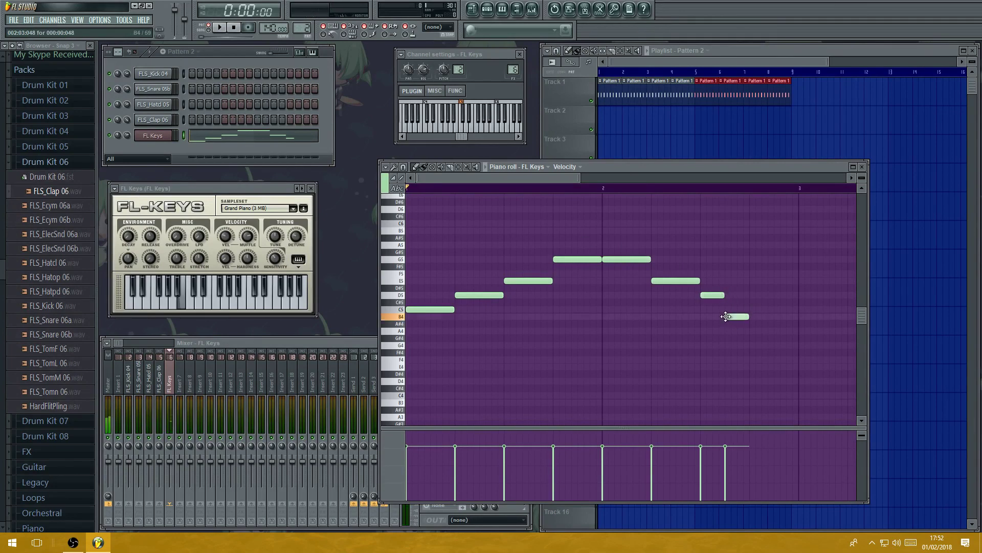
left_click(755, 309)
left_click_drag(773, 310, 793, 310)
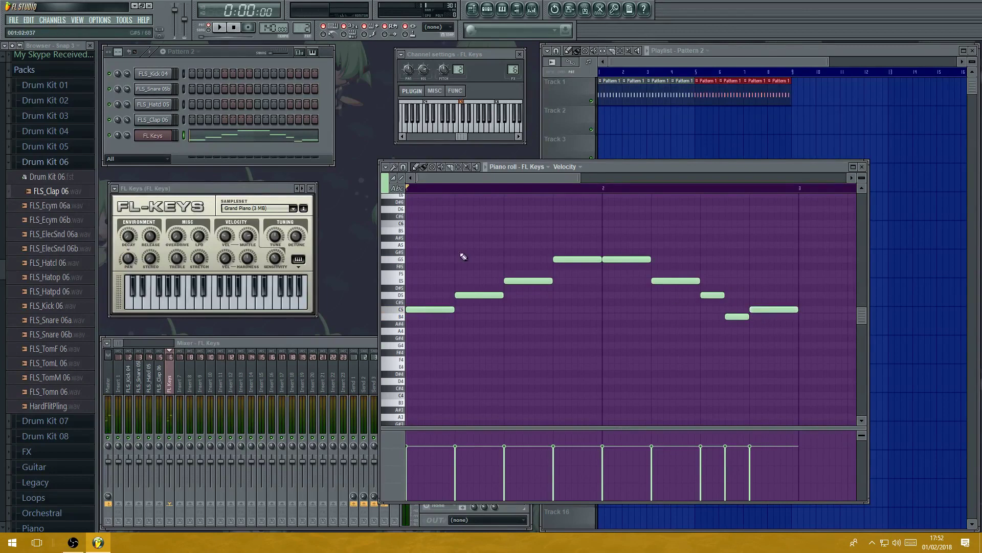
left_click(221, 29)
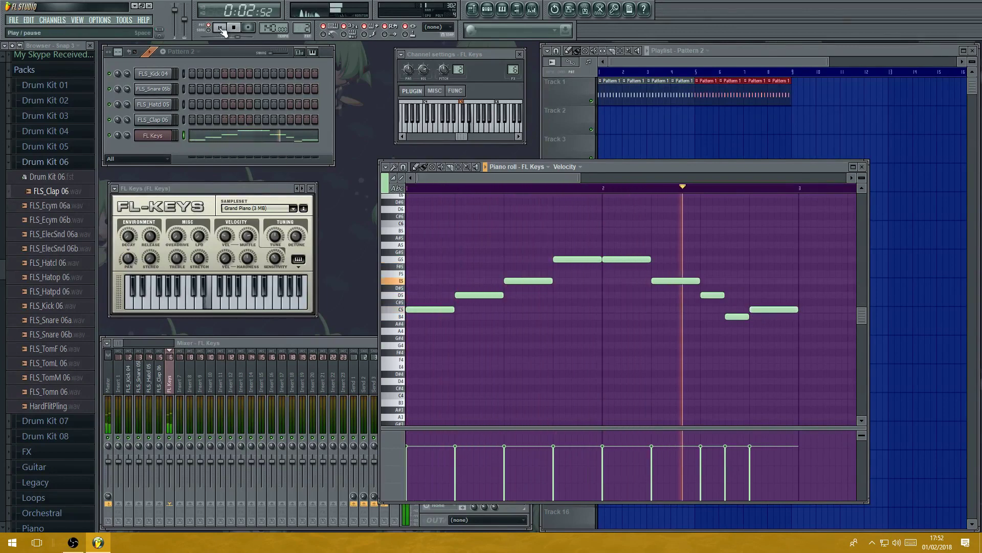
key("space")
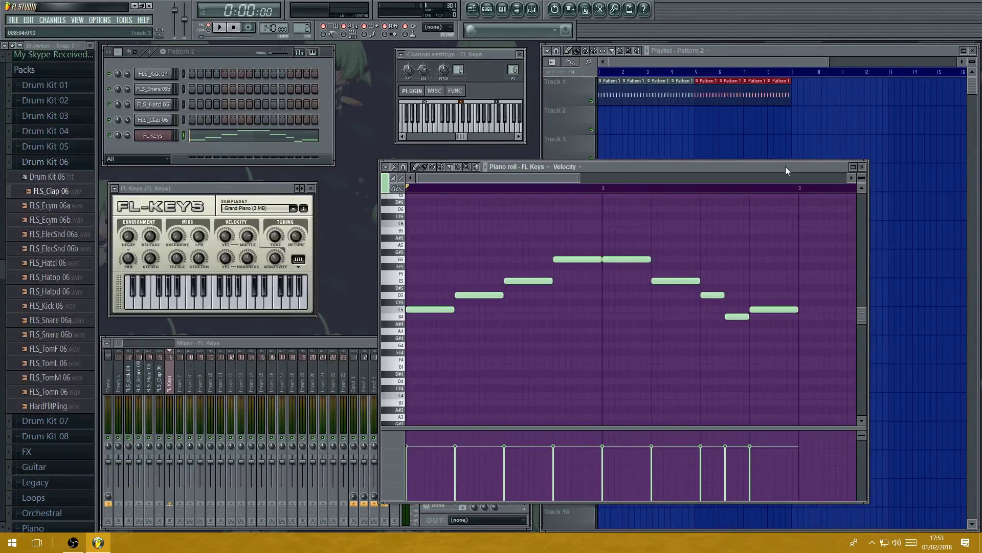
- Close the piano roll and place Pattern 2 clips on Track 2, deleting the first one
left_click_drag(787, 167, 760, 164)
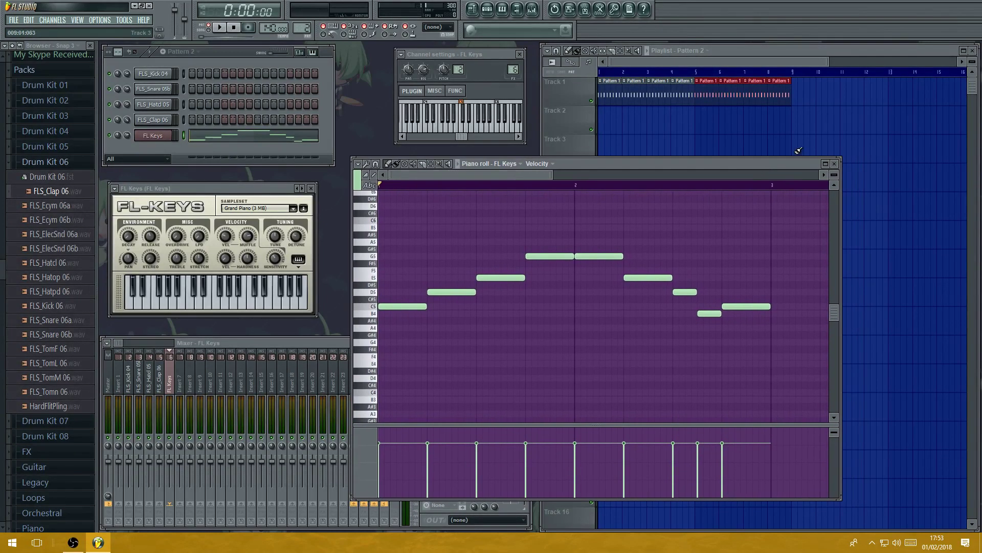
left_click(835, 164)
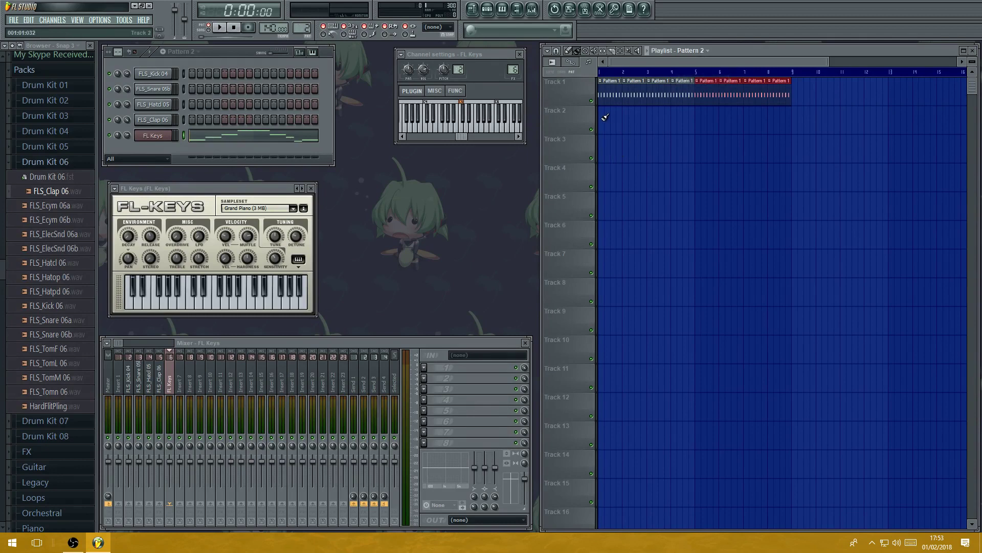
left_click(653, 118)
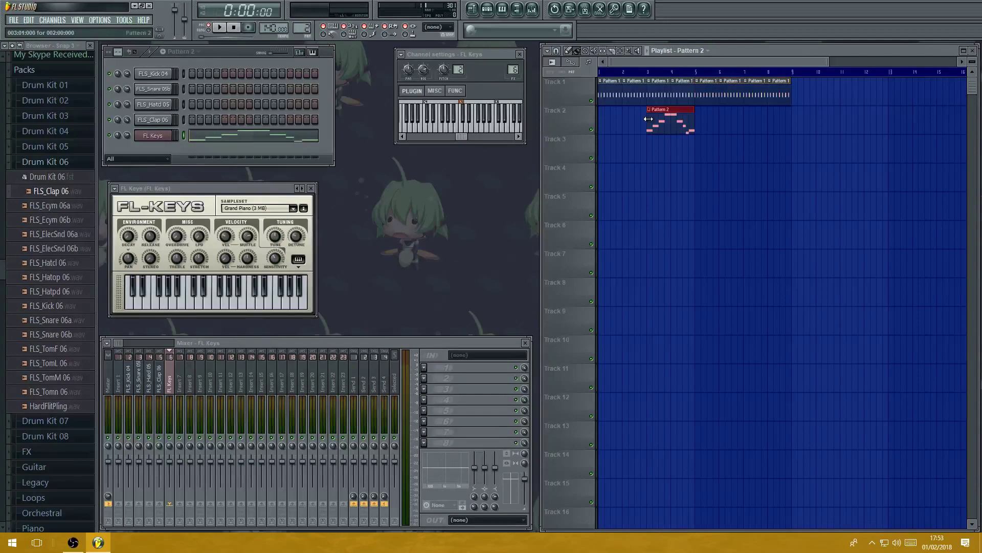
left_click(705, 127)
left_click(745, 125)
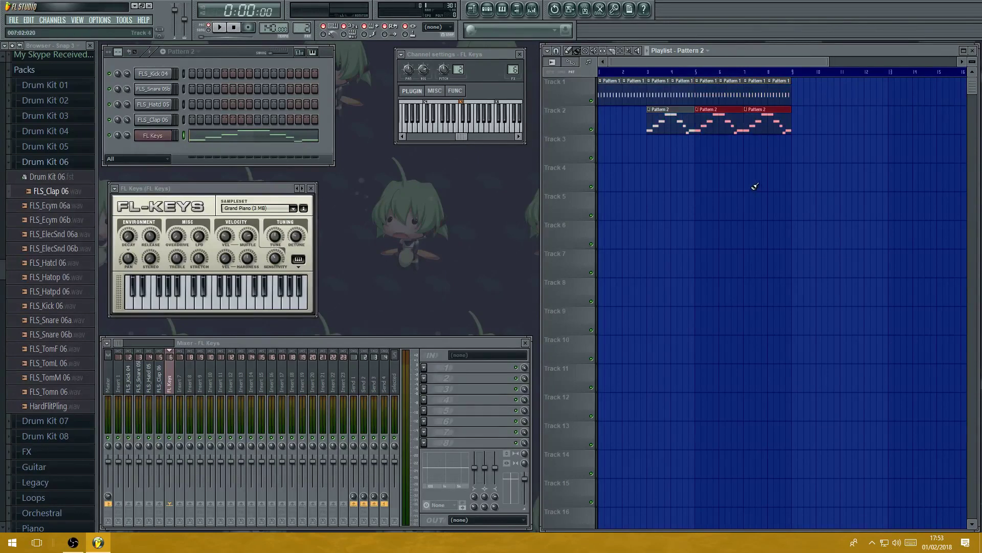
right_click(681, 128)
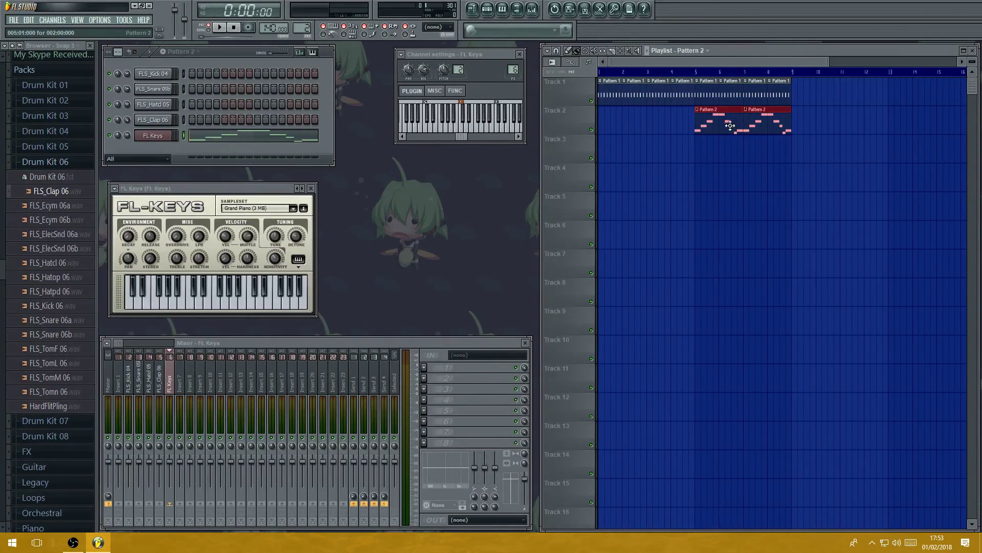
left_click(228, 29)
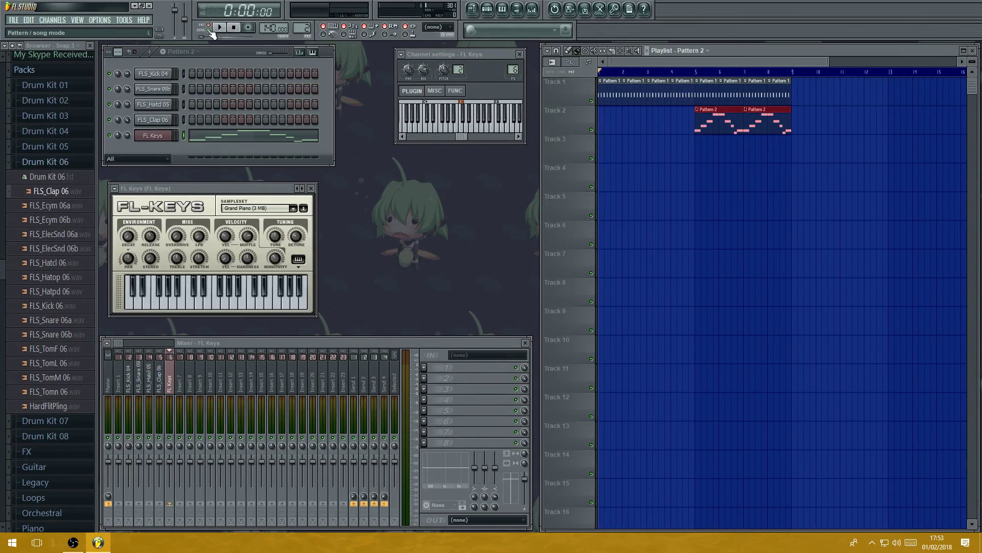
left_click(227, 29)
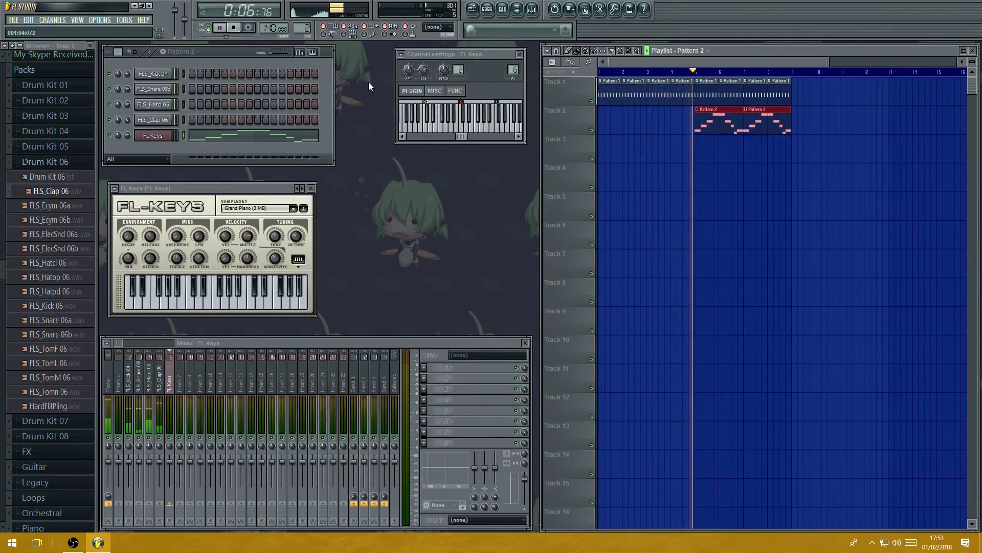
left_click(236, 29)
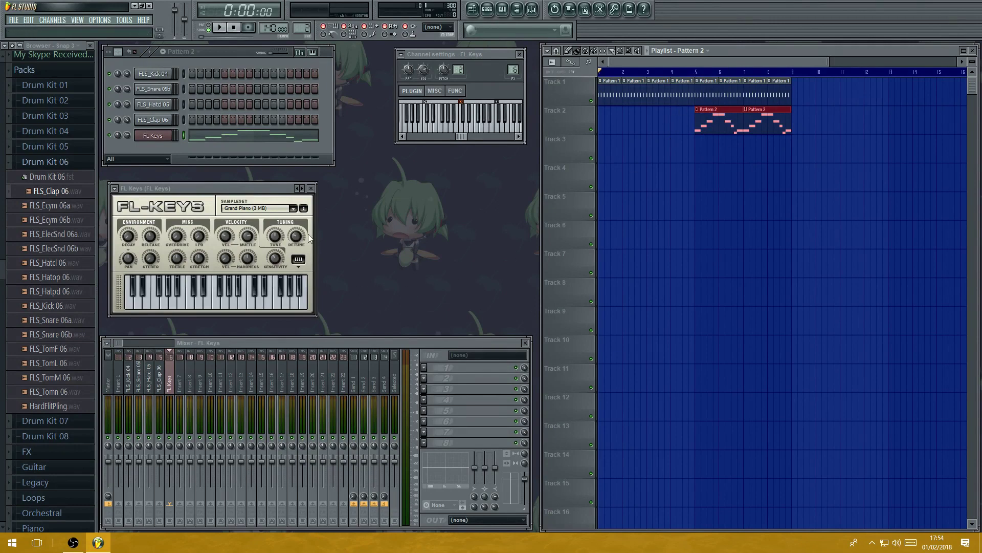
- Close the FL Keys plugin, then audition the Pattern 1 drum pattern
left_click(311, 188)
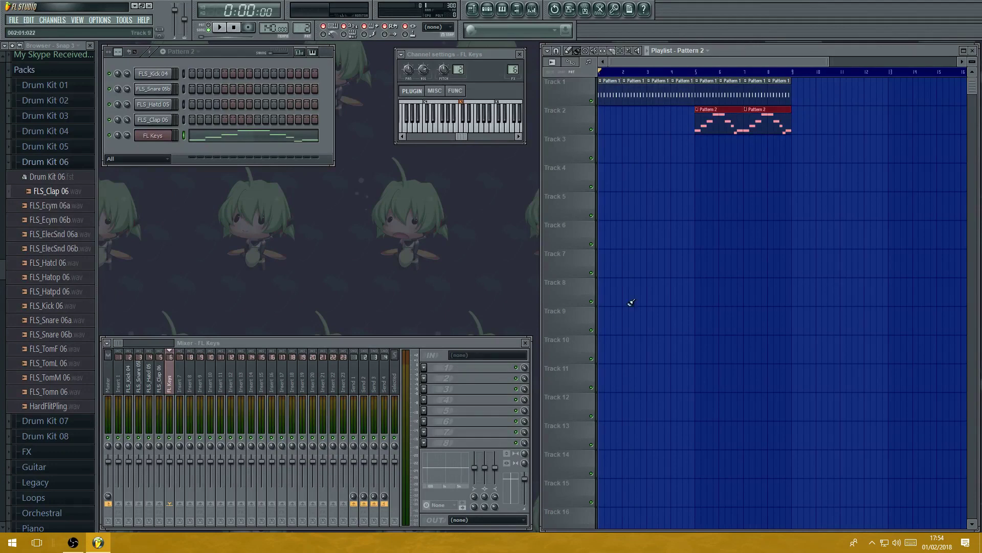
left_click(128, 380)
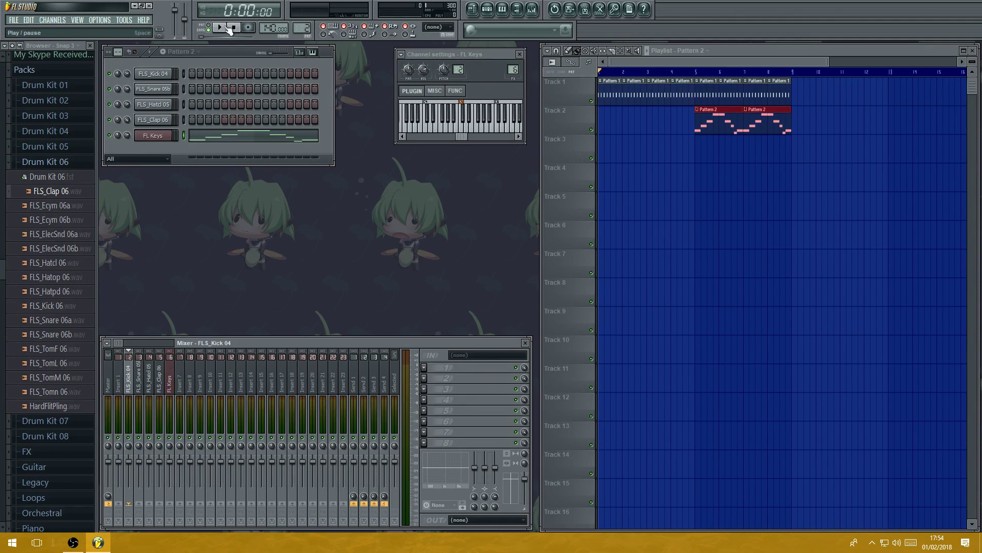
left_click(662, 95)
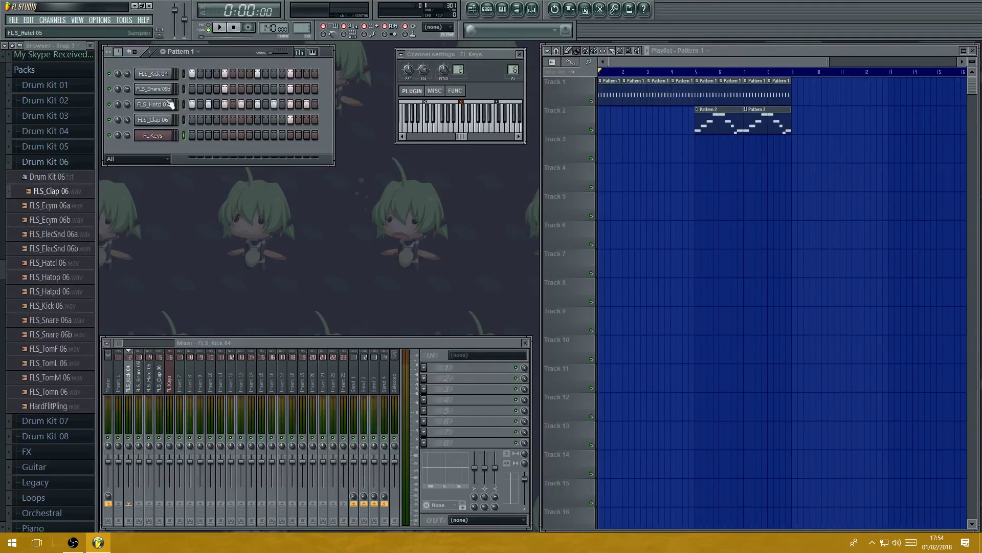
left_click(221, 28)
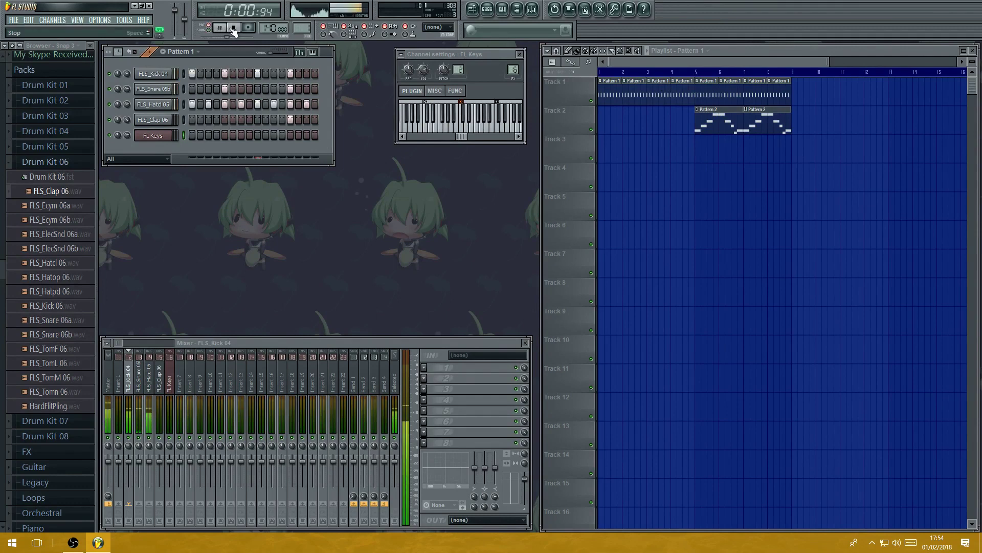
left_click(234, 28)
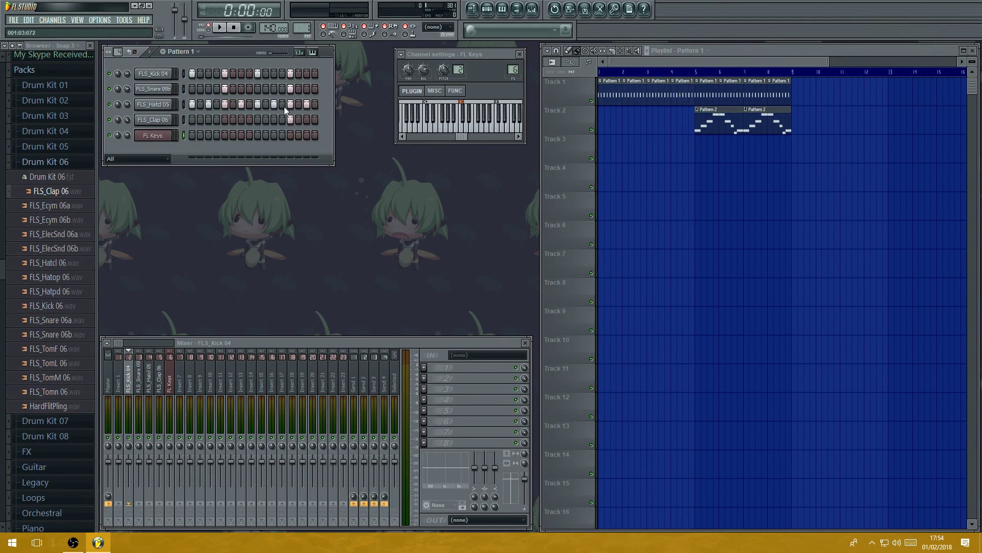
- Select the FL Keys mixer insert and check the Pattern 2 melody notes in the piano roll
left_click(172, 379)
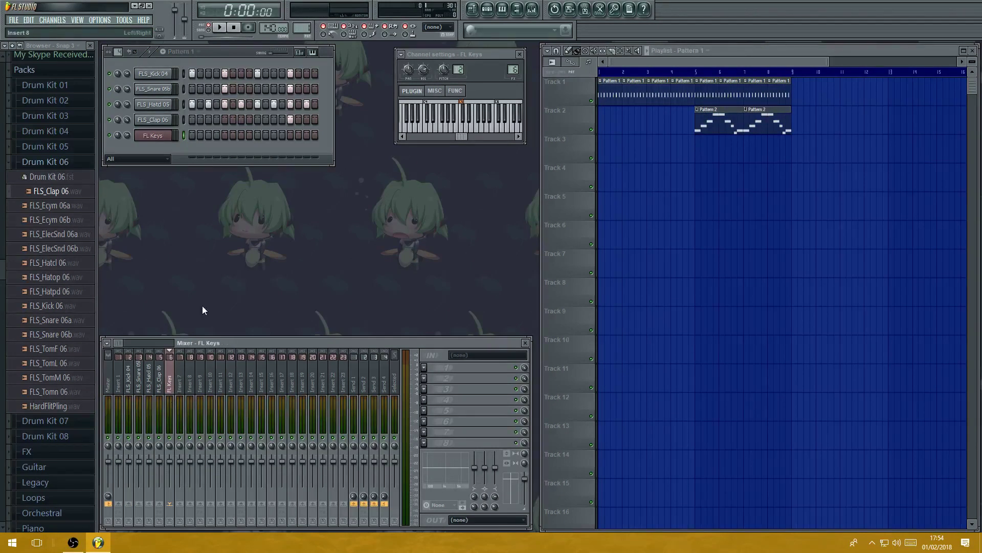
double_click(709, 121)
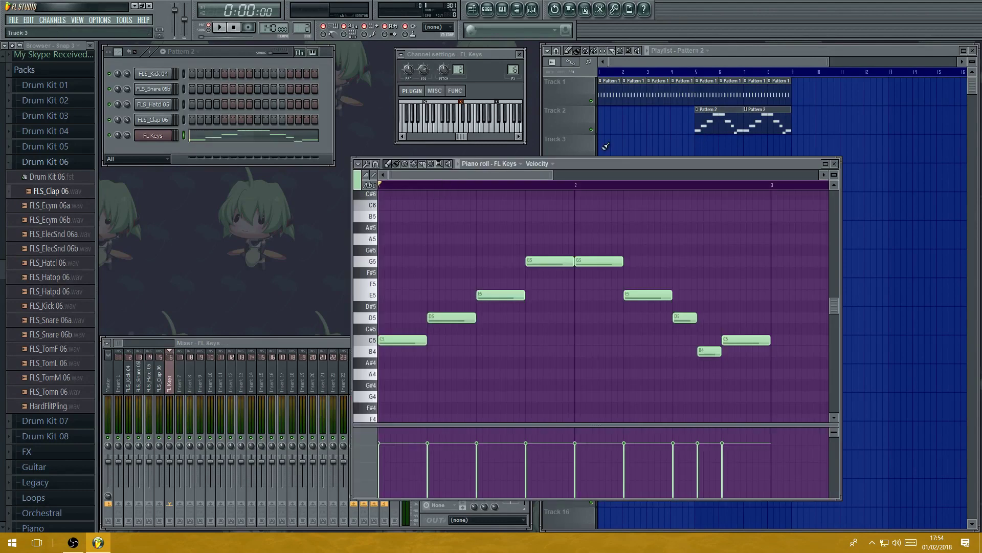
left_click(828, 161)
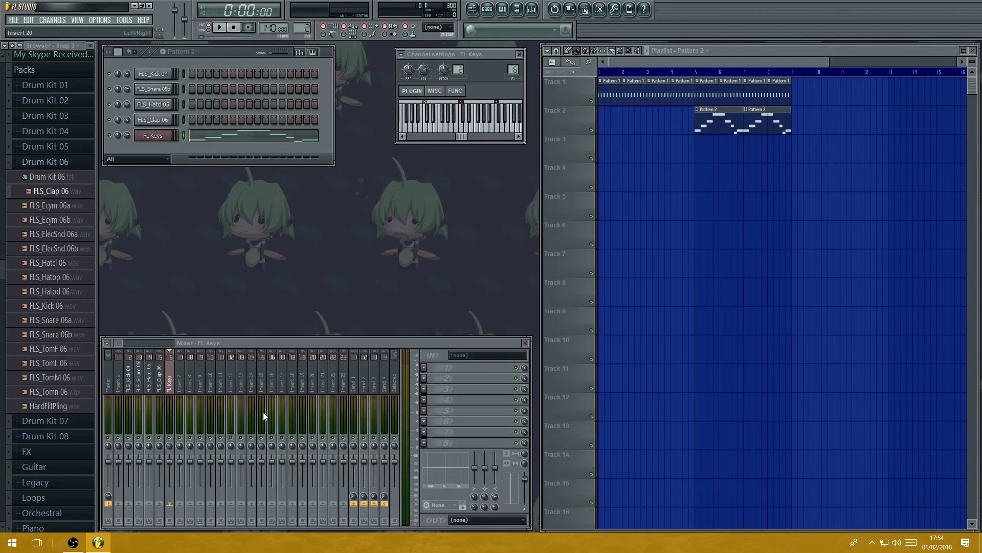
- Load Fruity Chorus into FX slot 1 of the FL Keys insert
left_click(424, 367)
mouse_move(471, 345)
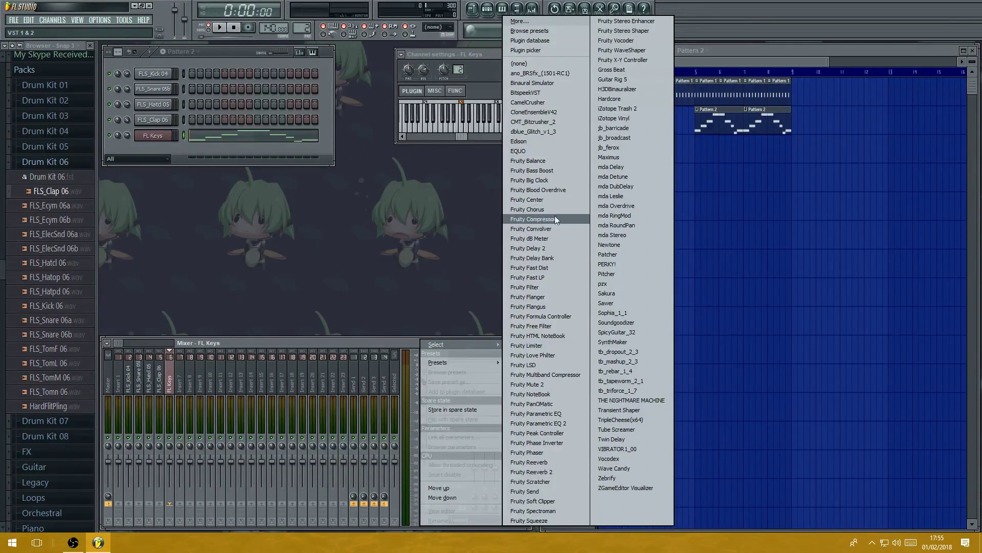
left_click(534, 211)
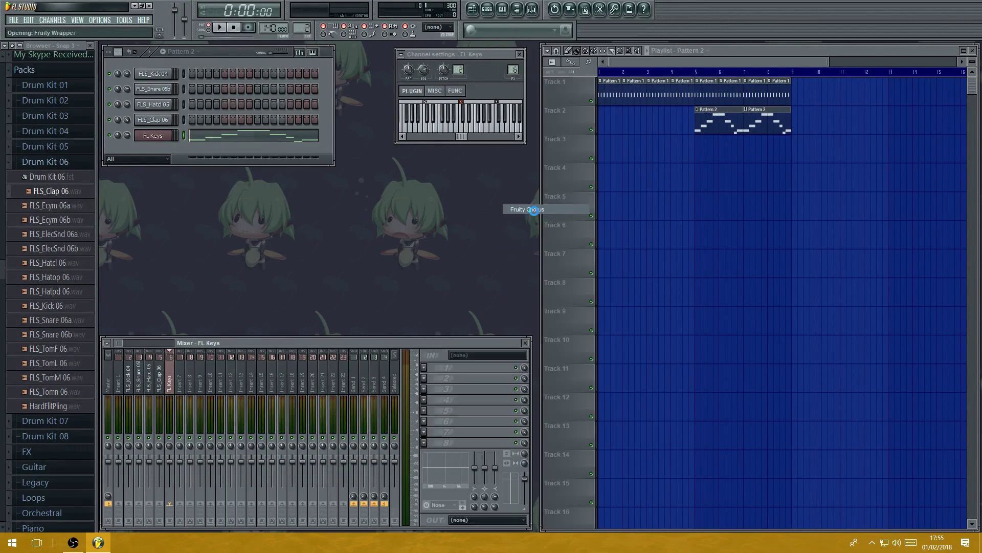
left_click_drag(324, 112, 290, 174)
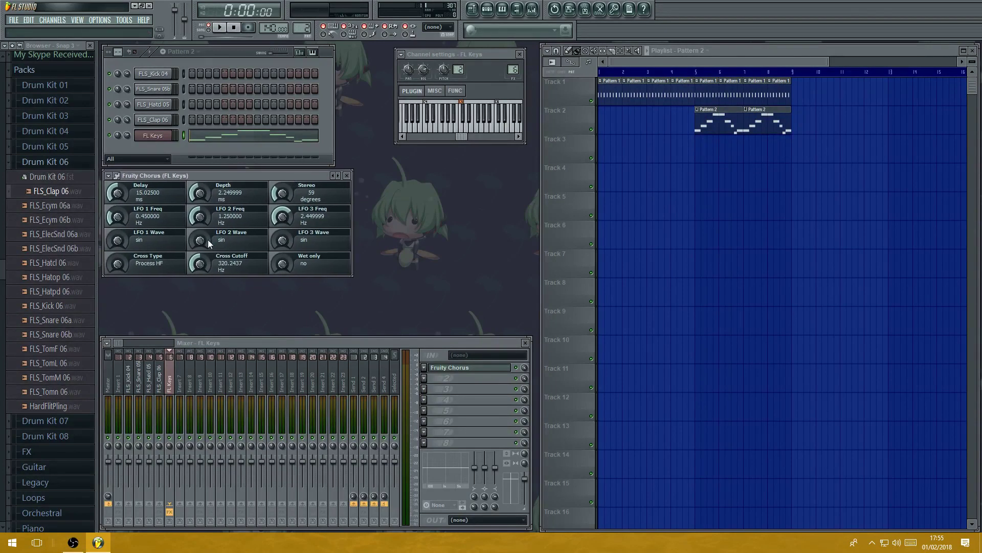
- Play the song twice to hear the chorus on the keys
left_click(221, 28)
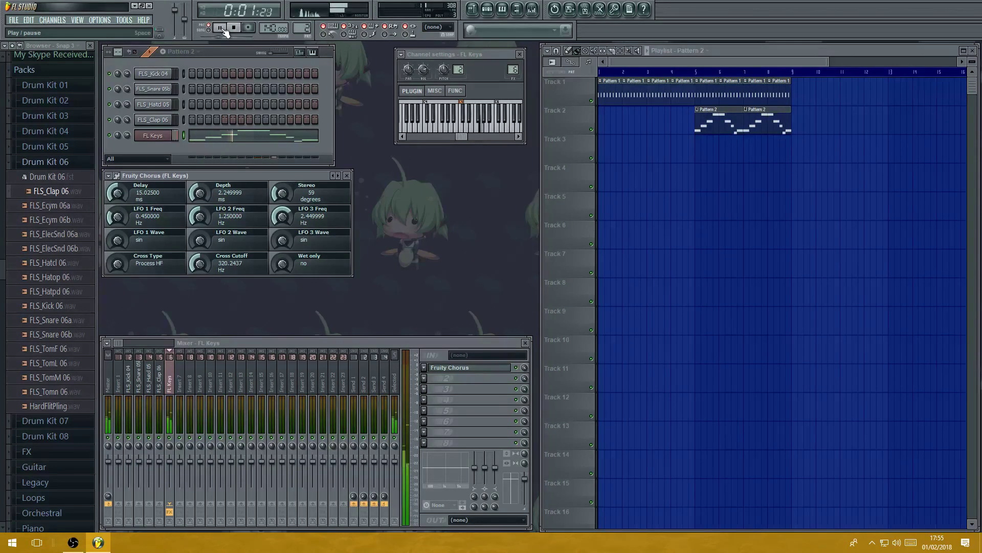
left_click(224, 28)
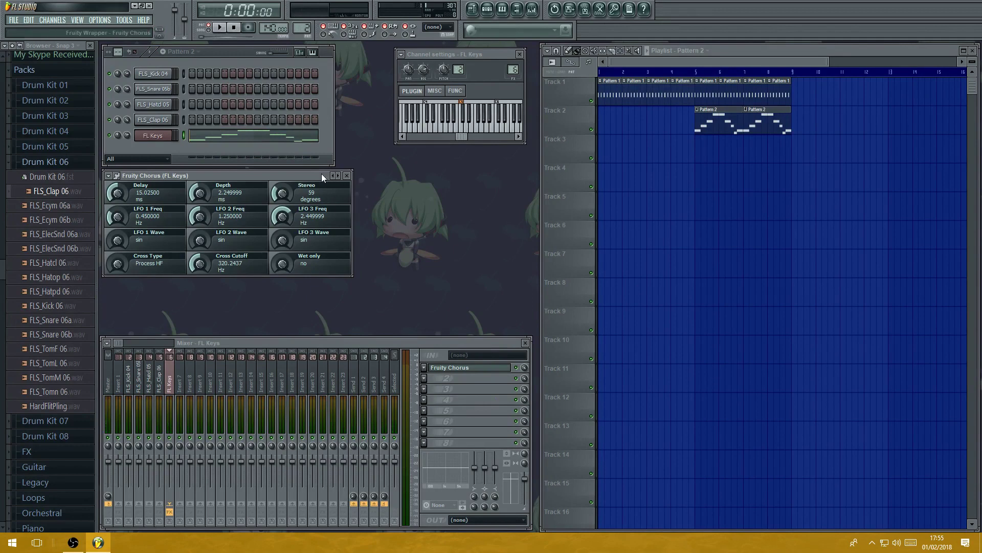
left_click(222, 28)
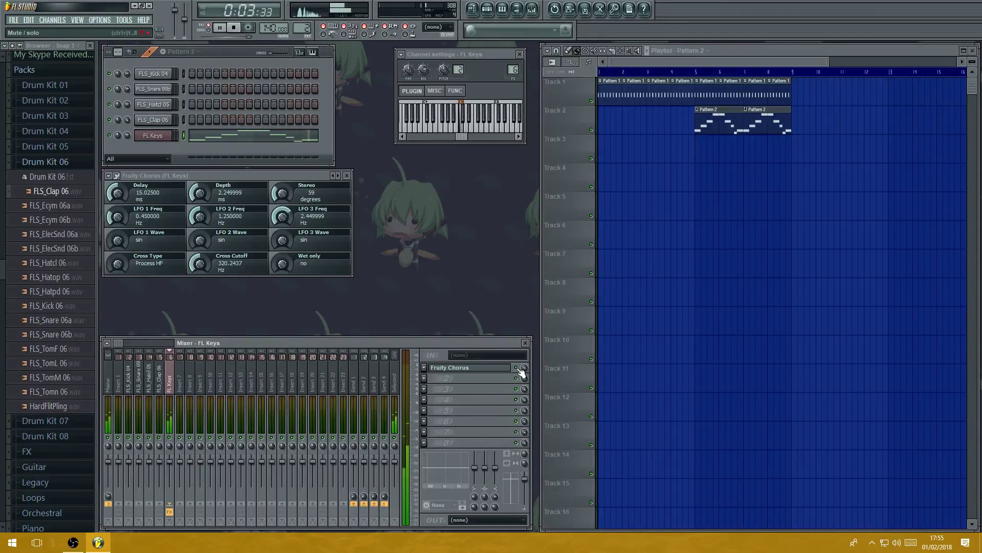
key("space")
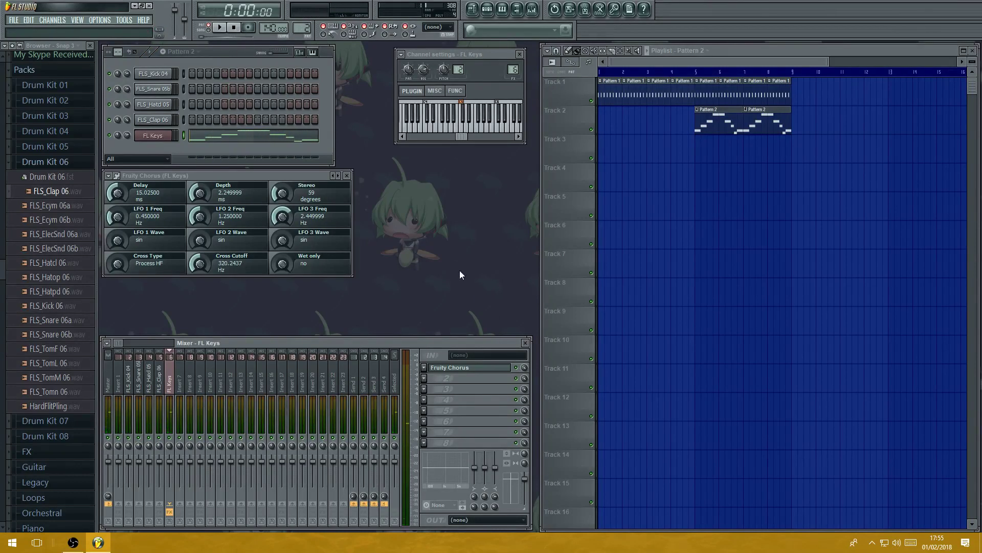
- Load Fruity Delay Bank into FX slot 2 after the chorus and preview it
left_click(349, 176)
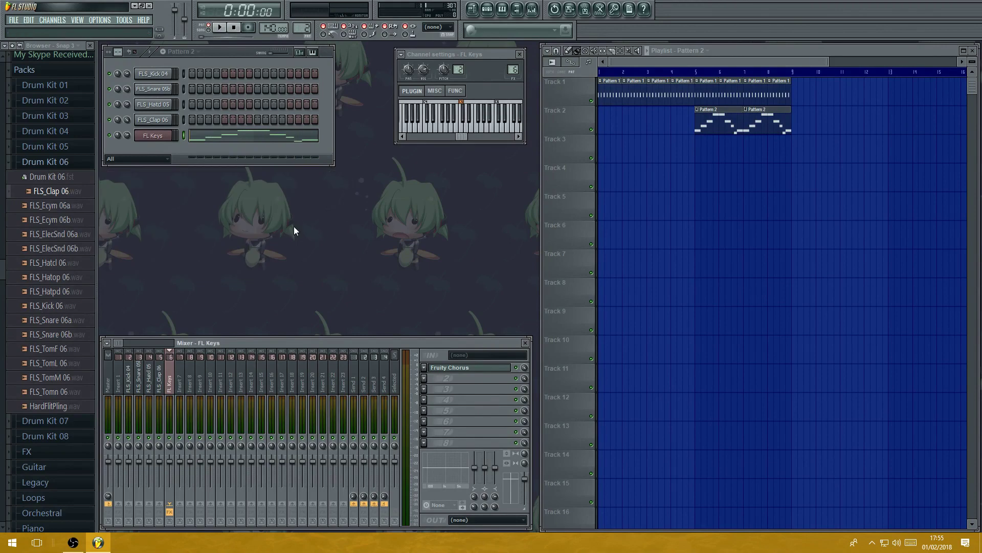
left_click(425, 379)
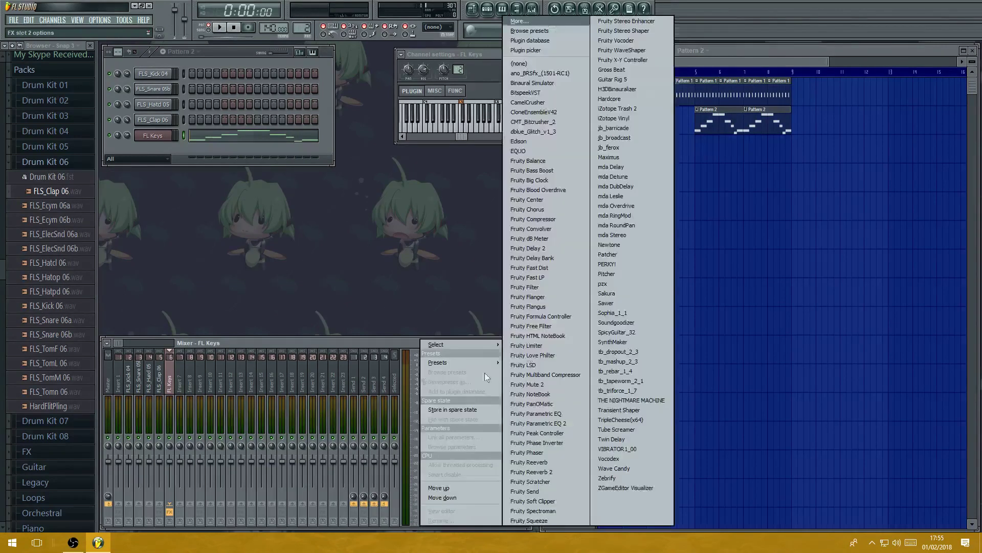
left_click(541, 258)
left_click_drag(345, 144, 317, 184)
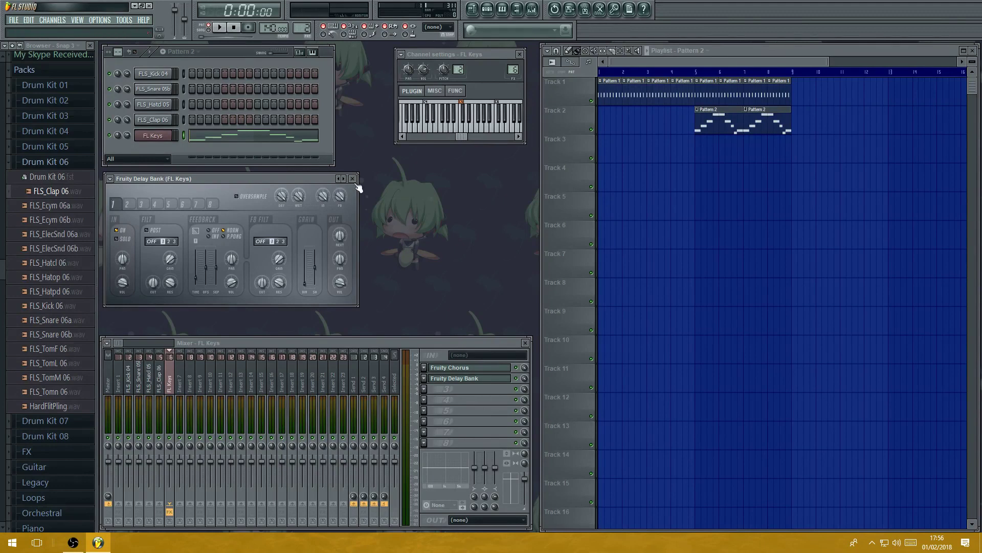
left_click(220, 28)
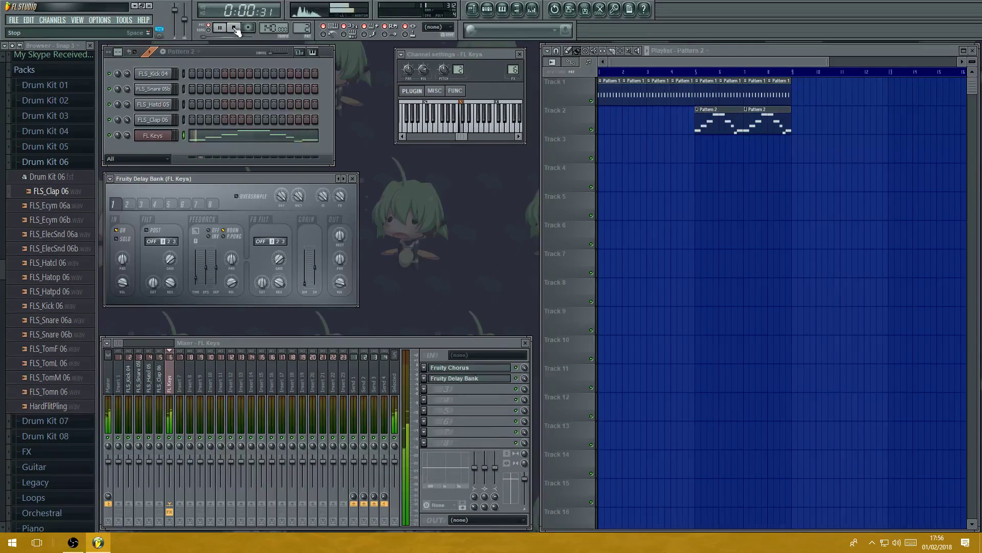
left_click(235, 29)
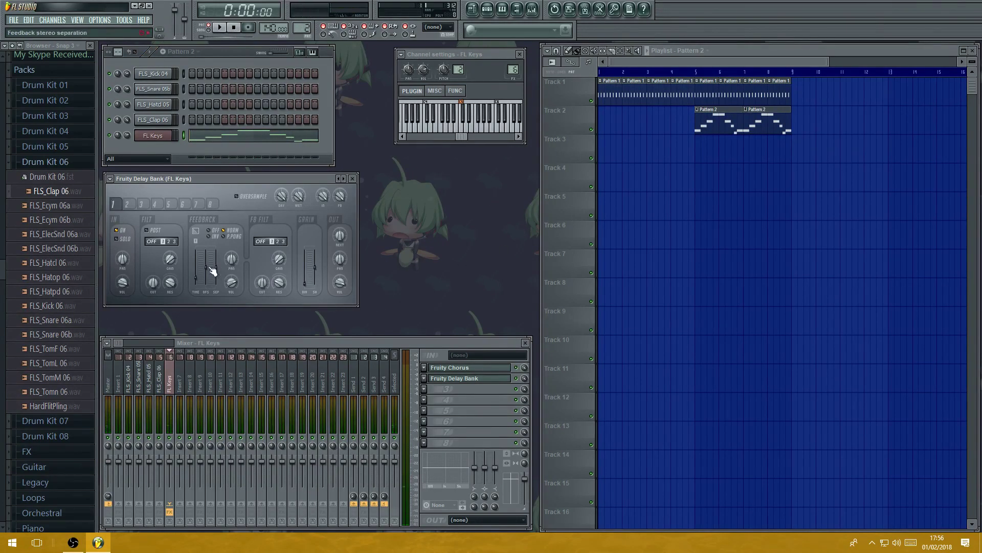
- Raise the Delay Bank feedback stereo offset to 20.2 ms right and replay the song
left_click_drag(211, 271, 211, 262)
left_click(221, 28)
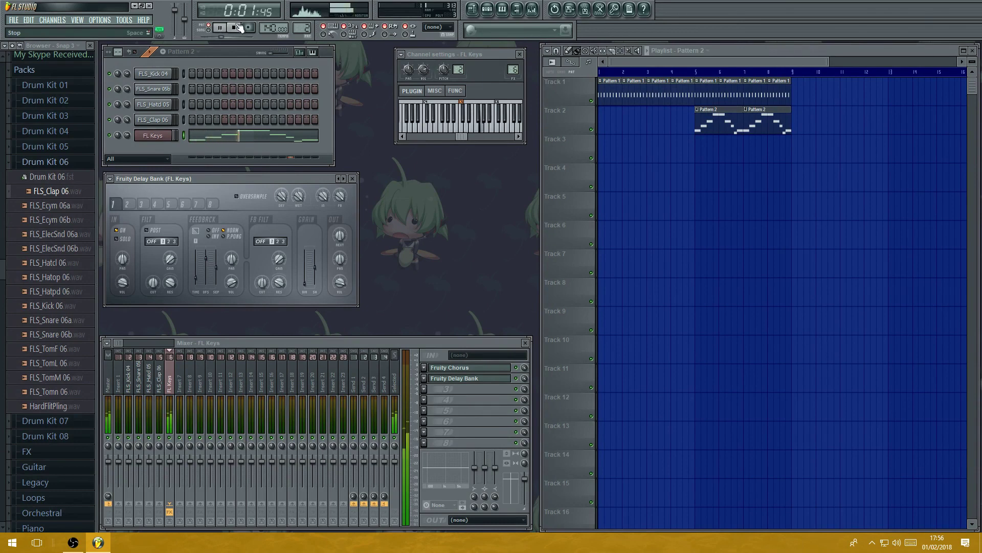
left_click(239, 28)
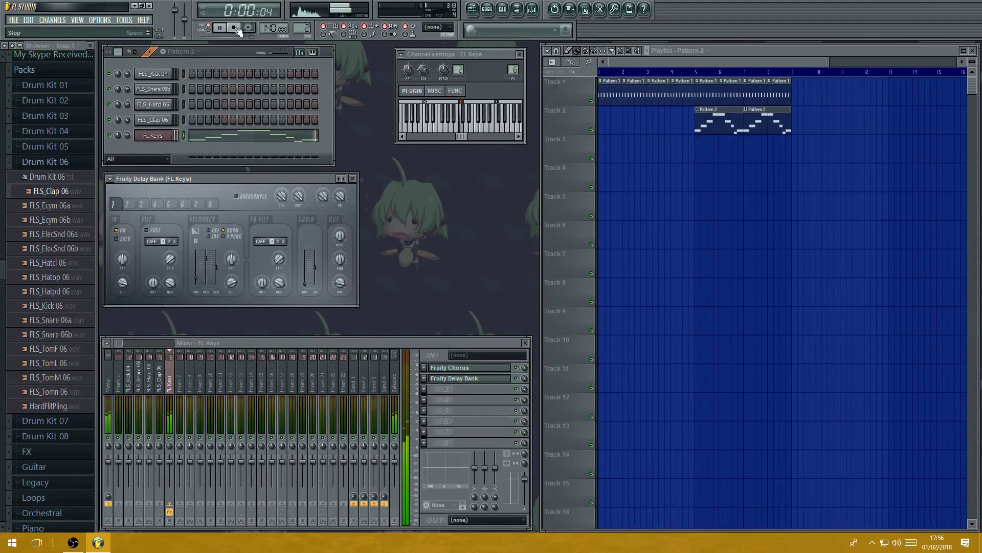
left_click(237, 27)
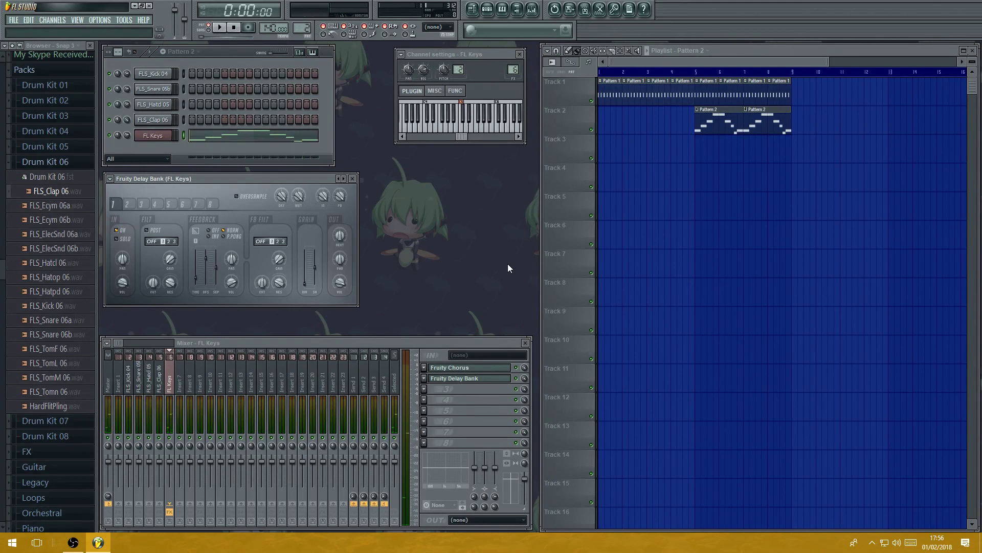
- Close the Delay Bank settings and play the song from bar 5
left_click(353, 179)
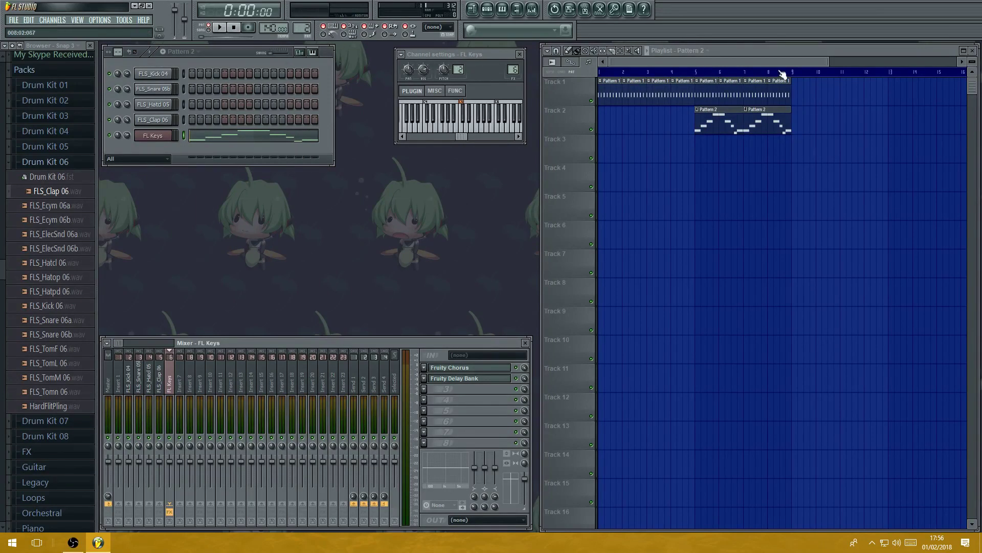
left_click(696, 71)
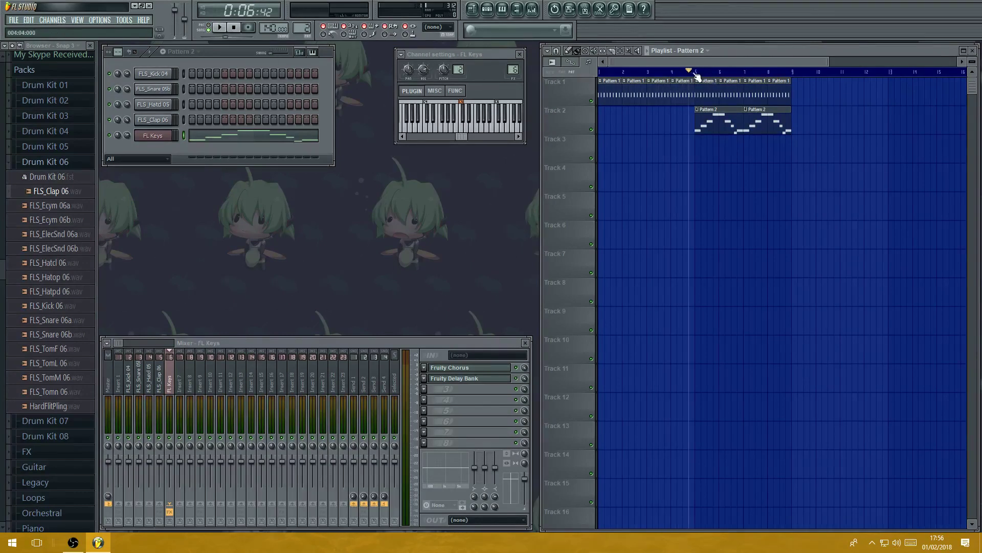
left_click(219, 28)
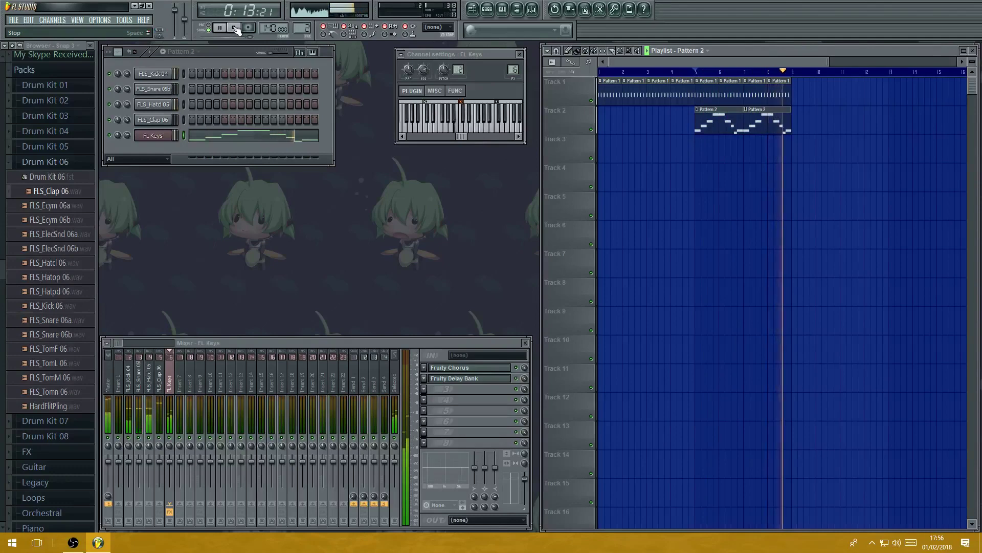
left_click(235, 27)
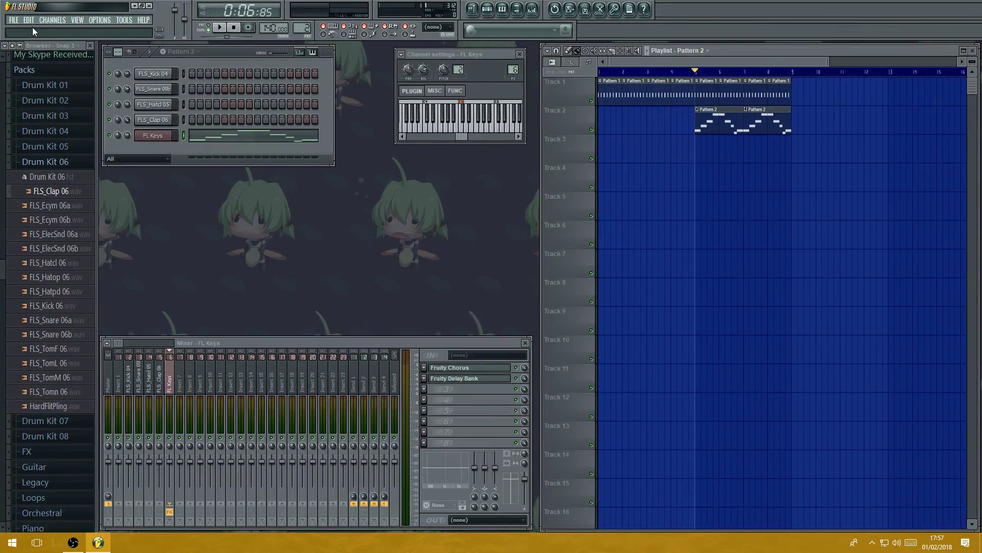
- Add a BooBass instrument channel from the Channels menu
left_click(53, 20)
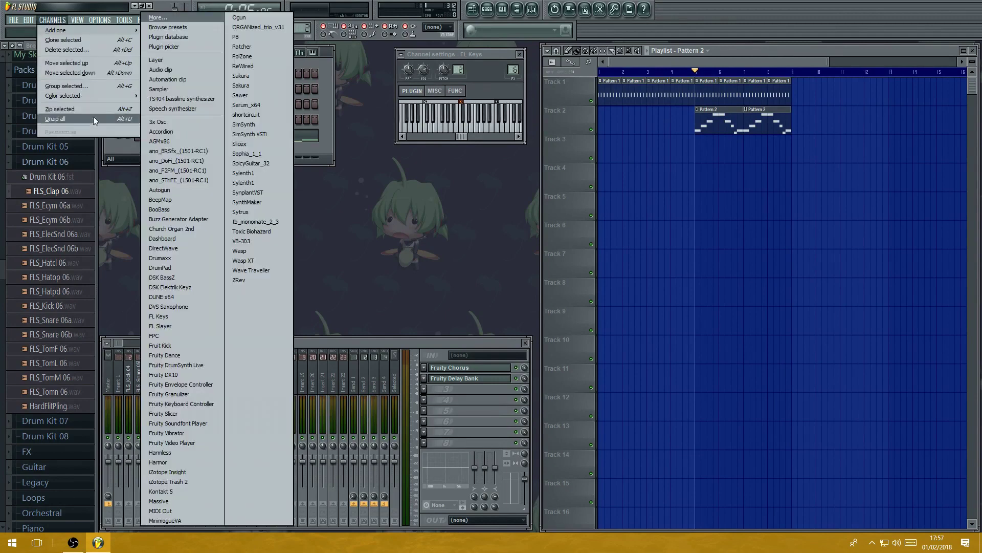
mouse_move(86, 29)
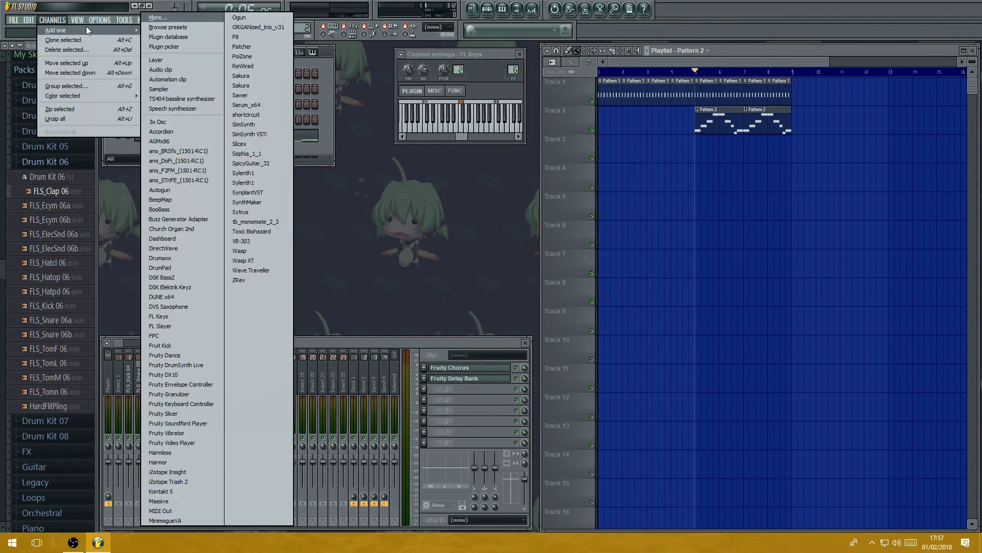
left_click(168, 207)
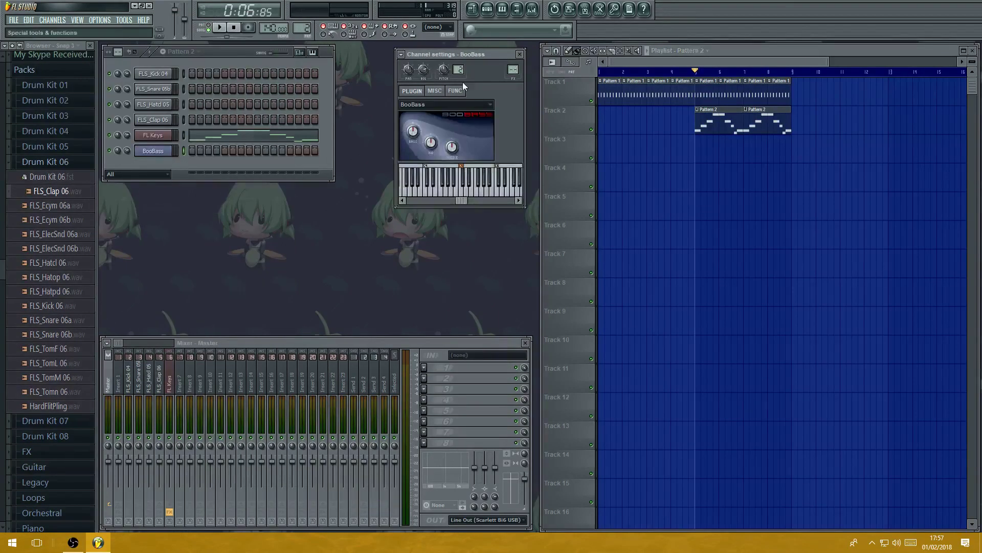
left_click_drag(499, 57, 509, 49)
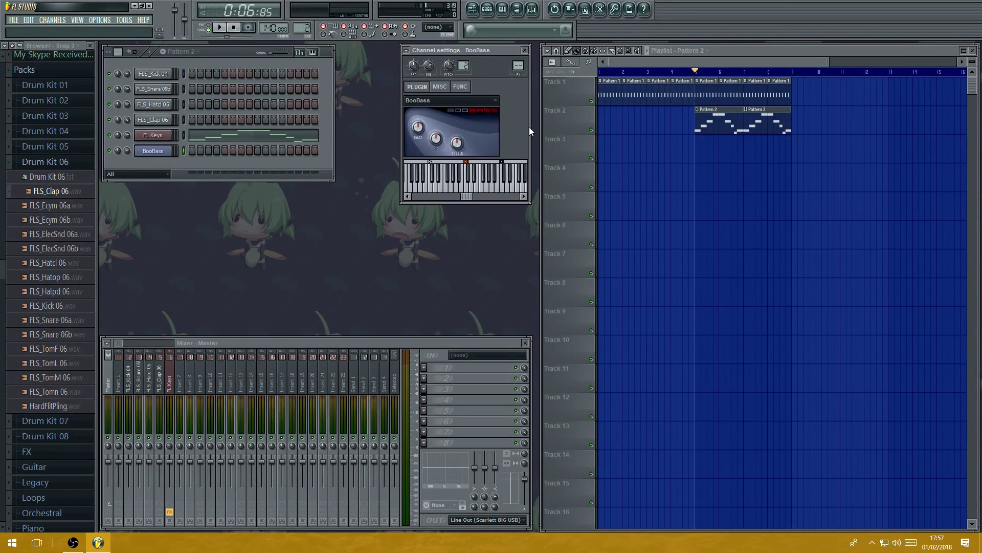
- Test a few BooBass notes on its keyboard, then open its piano roll
left_click(450, 187)
left_click(478, 189)
left_click(412, 186)
left_click(481, 191)
right_click(164, 152)
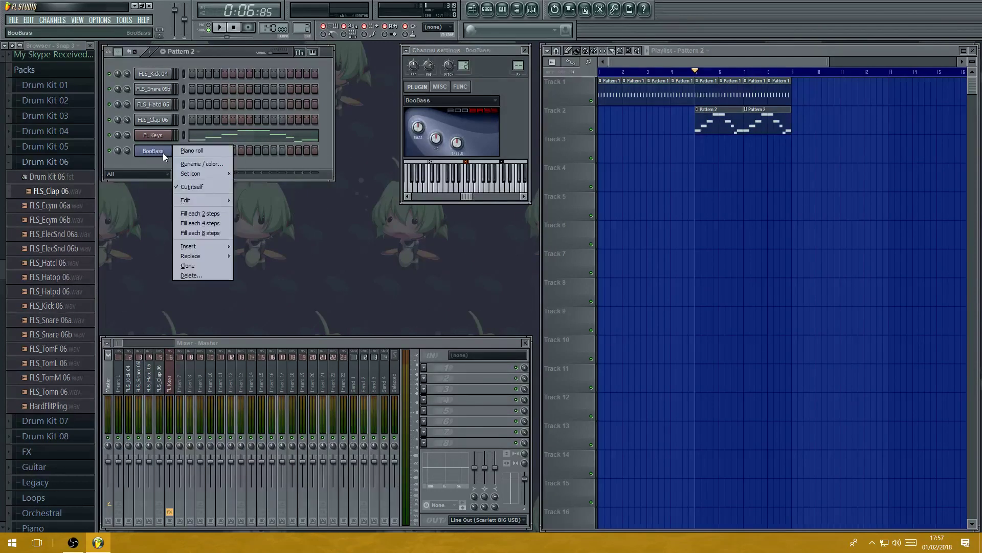
left_click(198, 151)
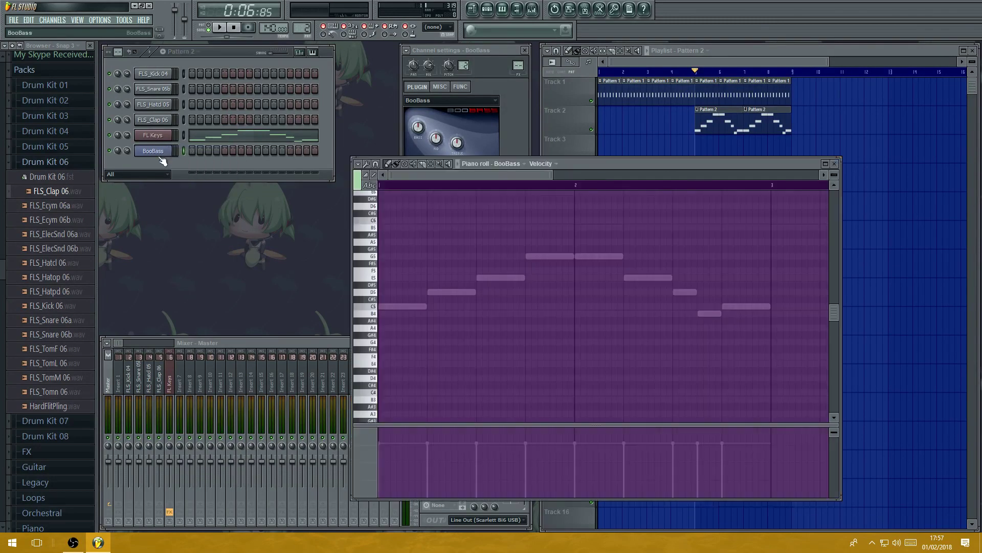
left_click_drag(601, 166, 575, 180)
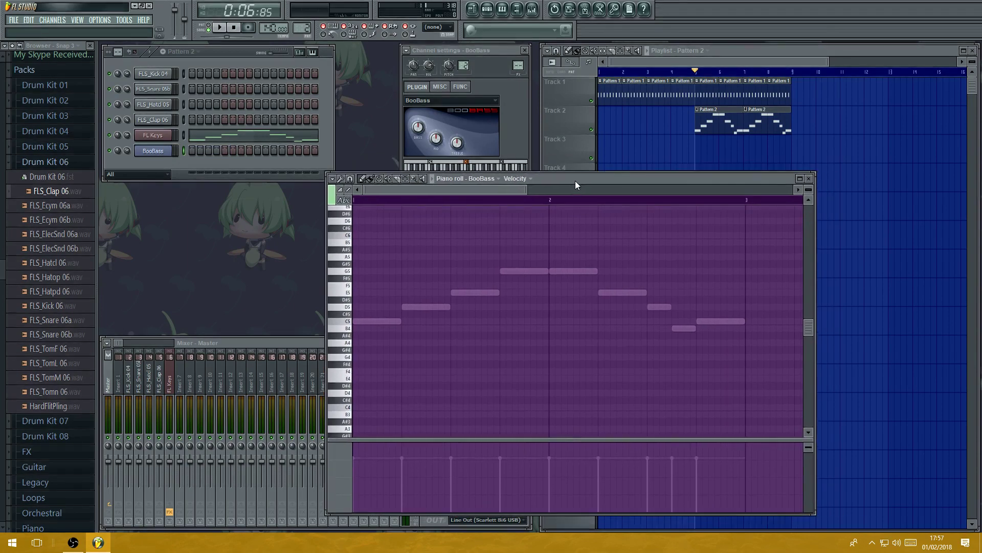
left_click_drag(504, 188, 461, 188)
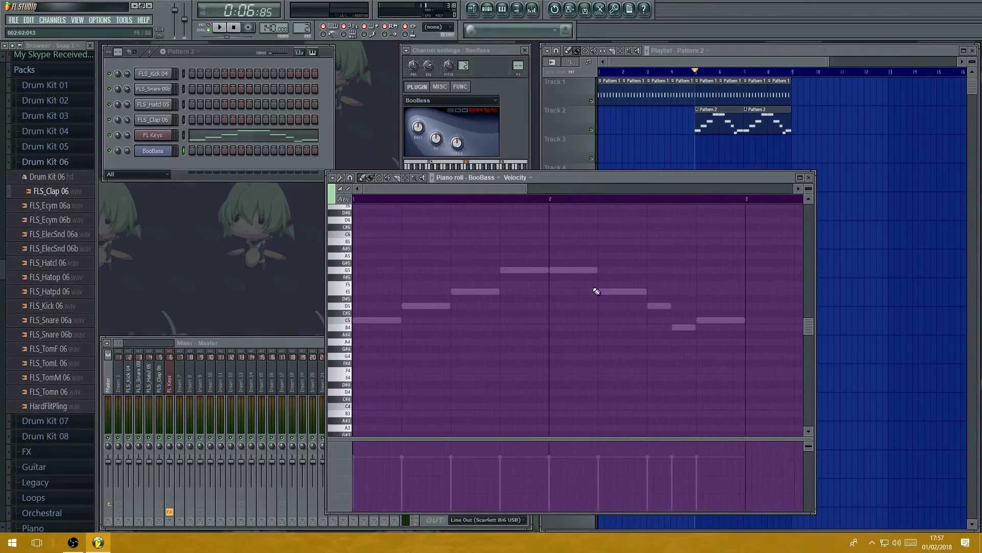
left_click(334, 177)
mouse_move(352, 219)
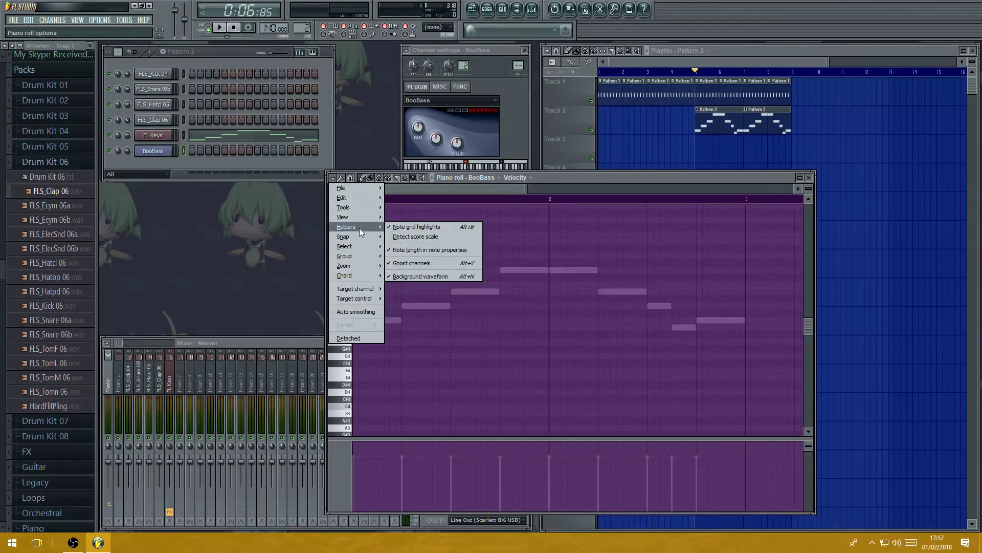
left_click(424, 264)
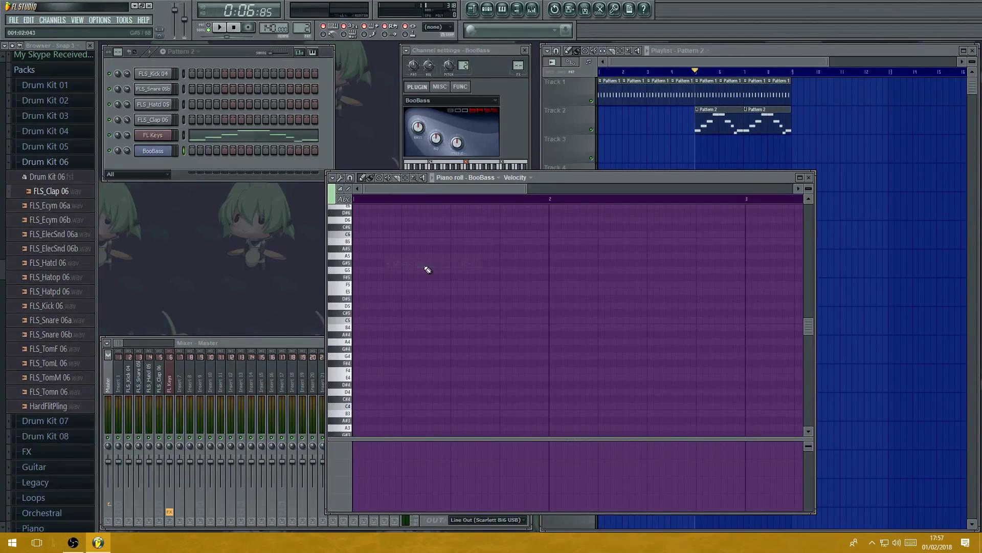
left_click(333, 178)
mouse_move(363, 224)
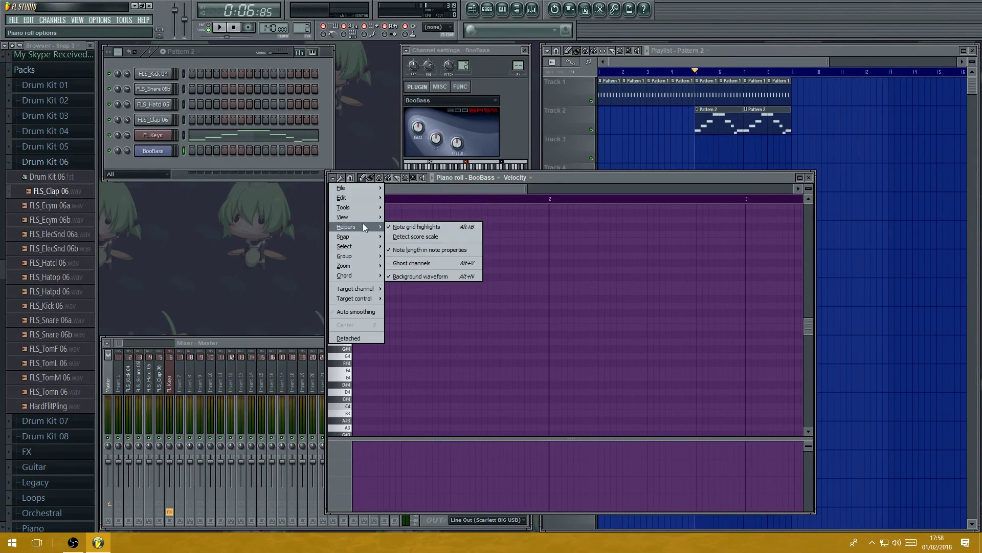
left_click(425, 263)
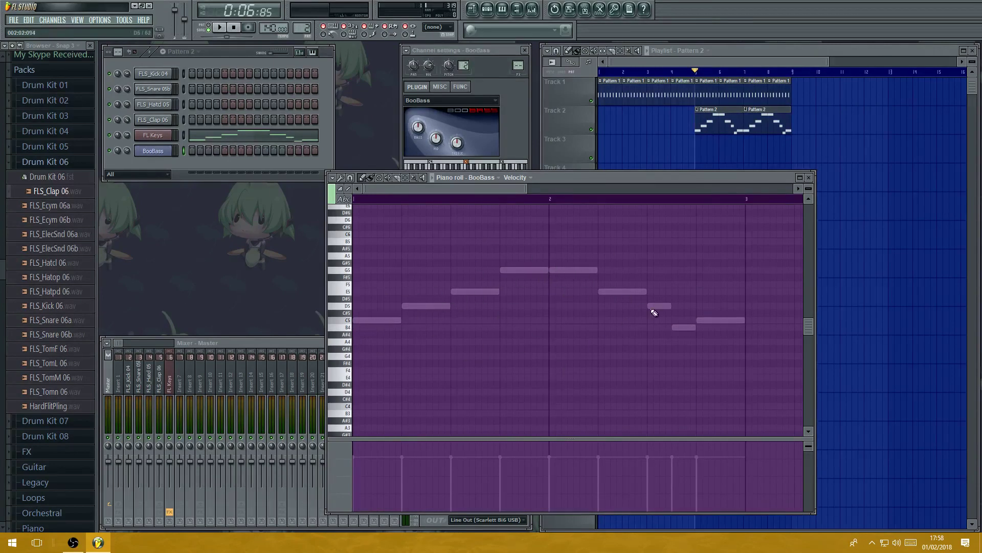
- Draw the bass notes C5, D5, E5, G5, G5, E5, D5, B4, C5, shortening D5 and lengthening the last C5
left_click(361, 322)
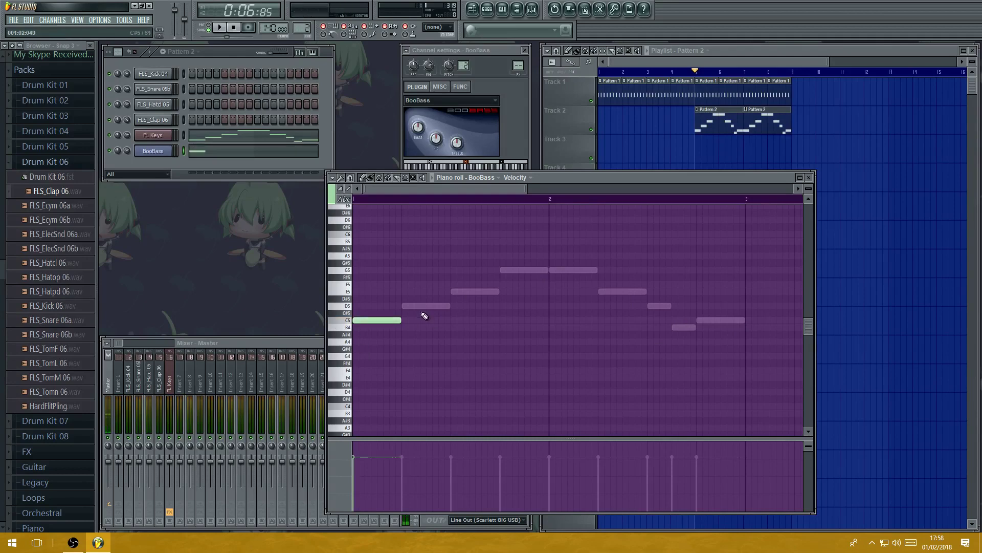
left_click(407, 307)
left_click(455, 292)
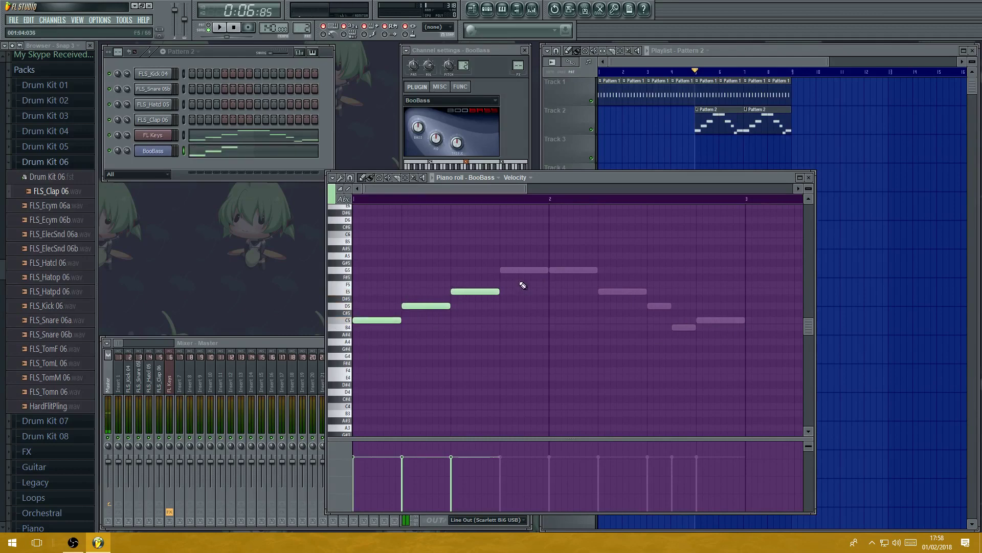
left_click(506, 271)
left_click(558, 272)
left_click(601, 292)
left_click(653, 306)
left_click_drag(695, 306, 673, 310)
left_click(675, 327)
left_click(702, 321)
mouse_move(720, 319)
left_mouse_down()
mouse_move(752, 323)
mouse_move(751, 332)
left_mouse_up()
- Play in pattern mode, lower the middle notes to B4, A4 and G4, then replay
left_click(209, 29)
left_click(222, 28)
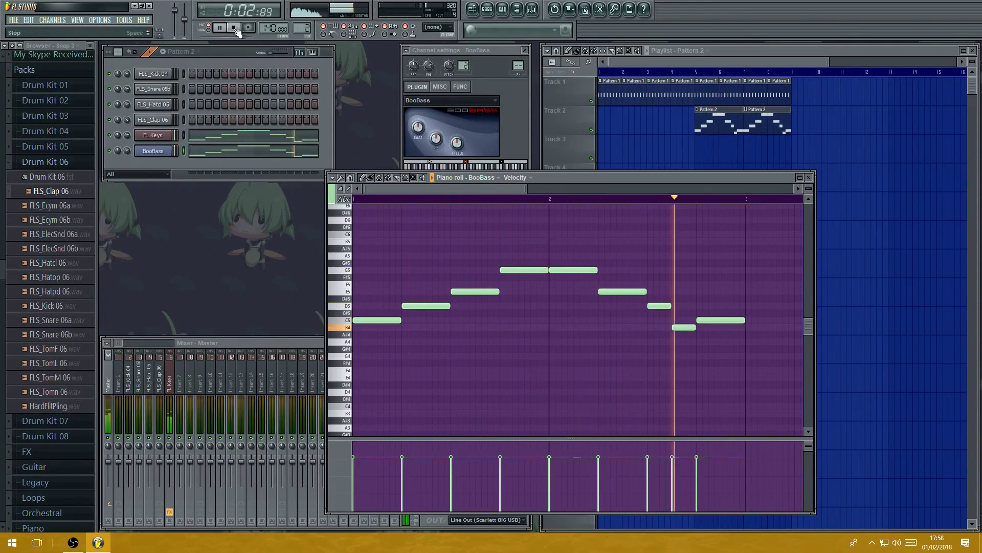
left_click(233, 28)
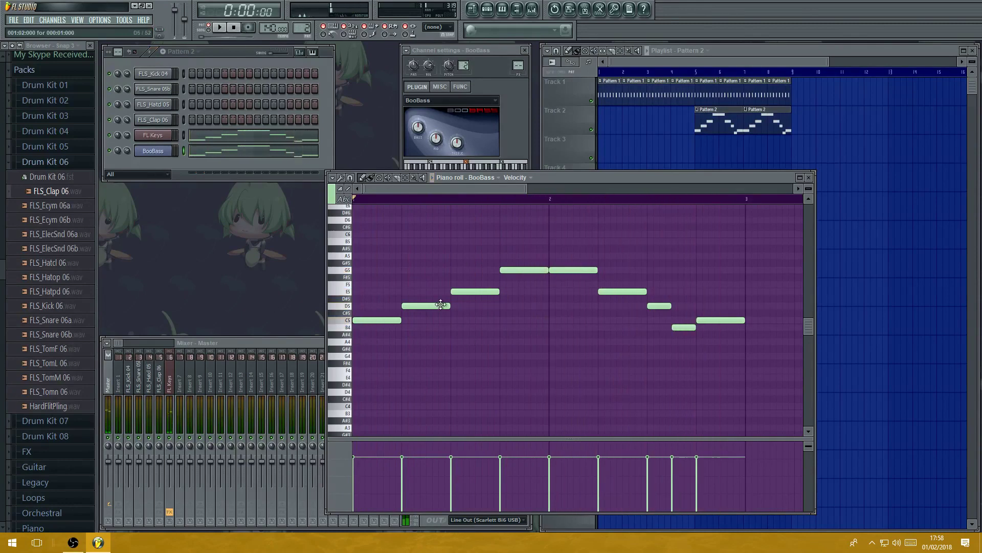
left_click_drag(439, 304, 447, 325)
left_click_drag(480, 291, 476, 342)
left_click_drag(528, 270, 528, 358)
left_click_drag(568, 270, 574, 358)
left_click_drag(614, 291, 612, 342)
left_click_drag(659, 306, 680, 307)
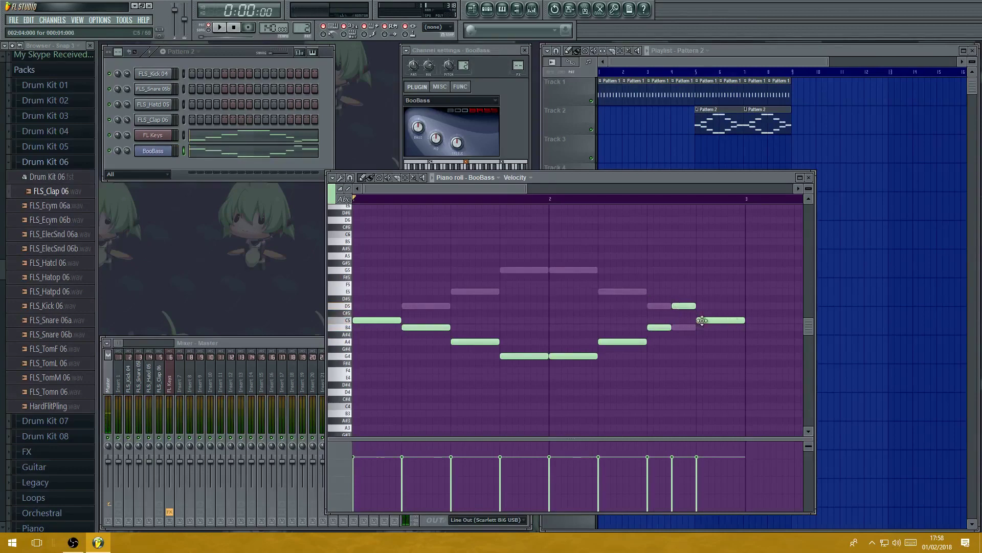
left_click(221, 28)
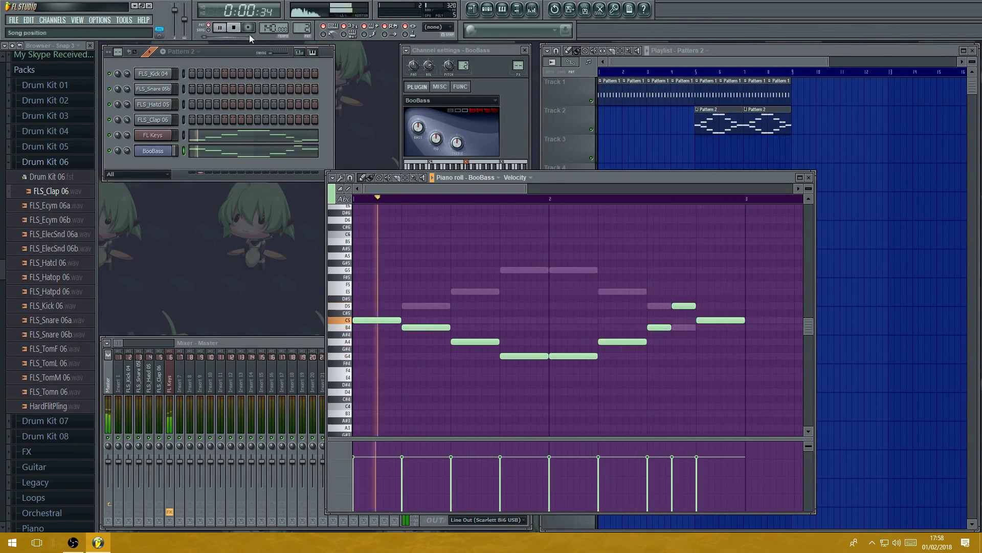
key("space")
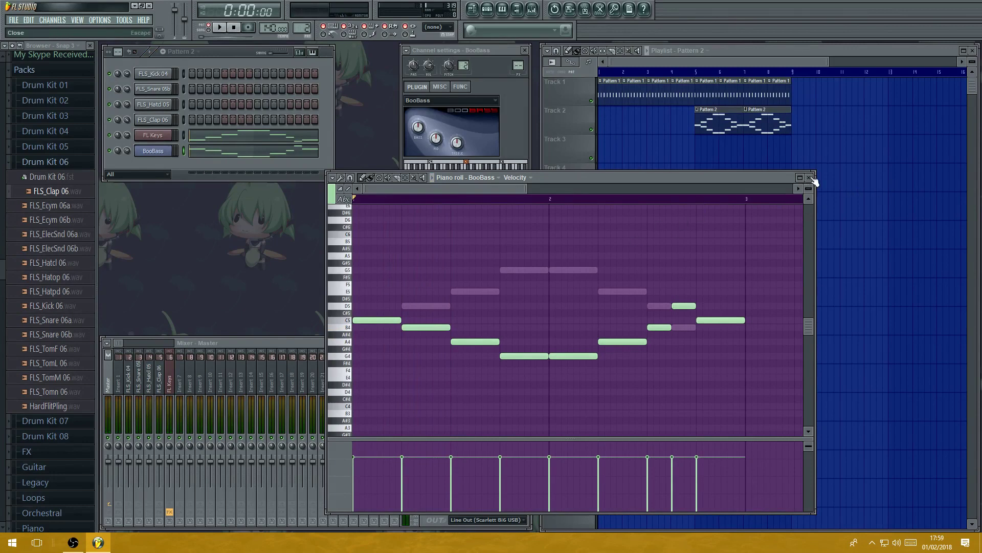
- Test bass pitches on the BooBass channel keyboard, including G4
left_click(515, 97)
left_click(449, 192)
left_click(481, 192)
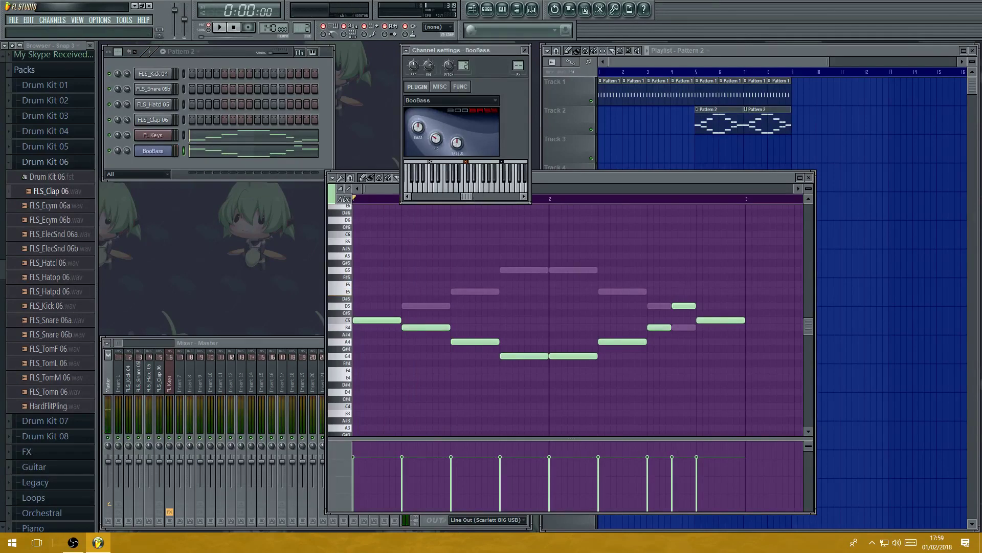
left_click(463, 190)
left_click(448, 190)
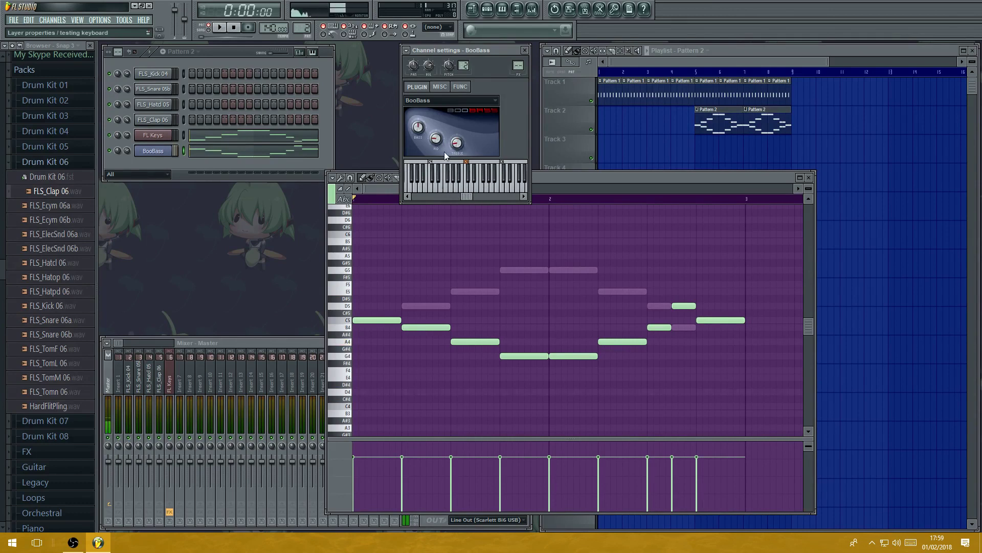
left_click(450, 191)
left_click(481, 191)
left_click(454, 187)
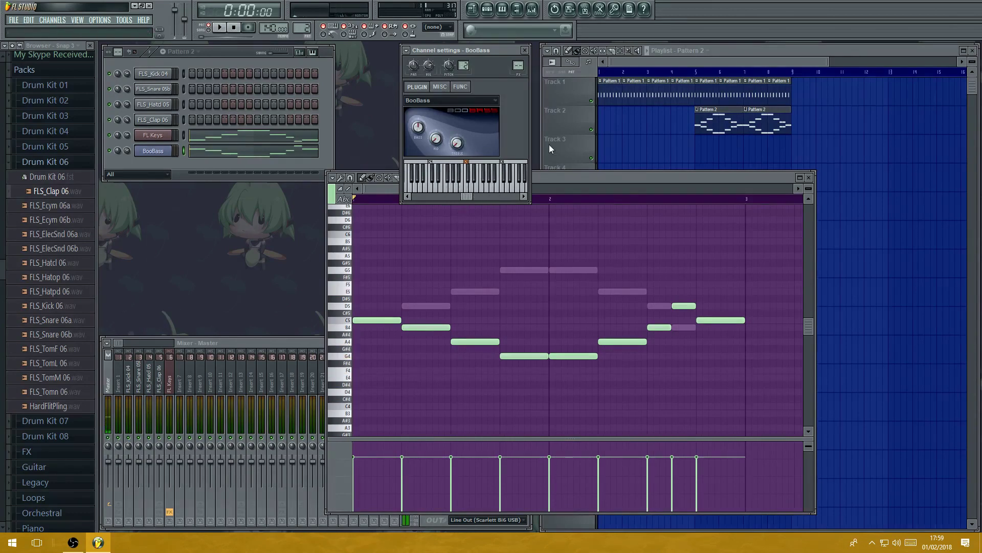
- Check the B4, D5 and G4 notes, then play the whole song from the playlist
left_click(477, 189)
left_click(467, 192)
left_click(477, 190)
left_click(455, 190)
left_click(220, 30)
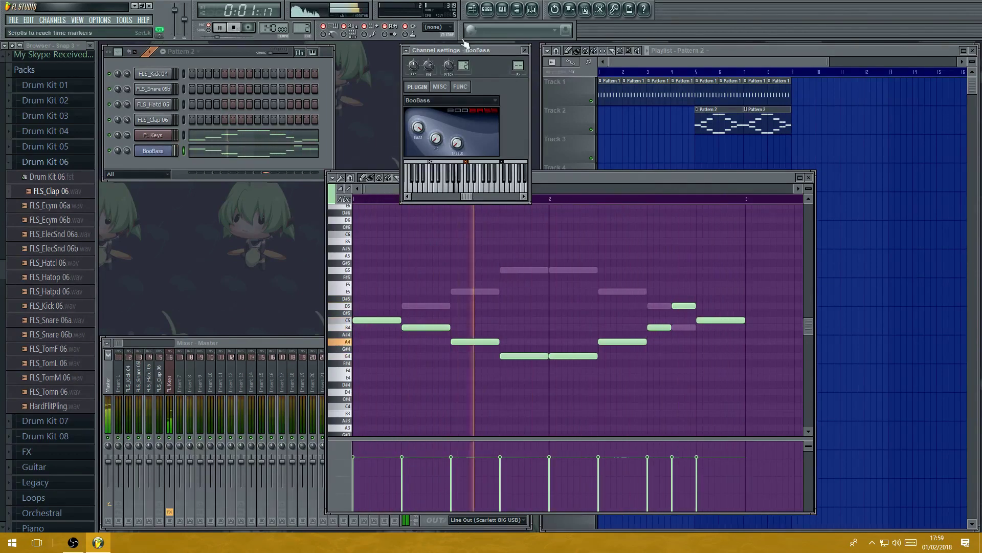
left_click(689, 61)
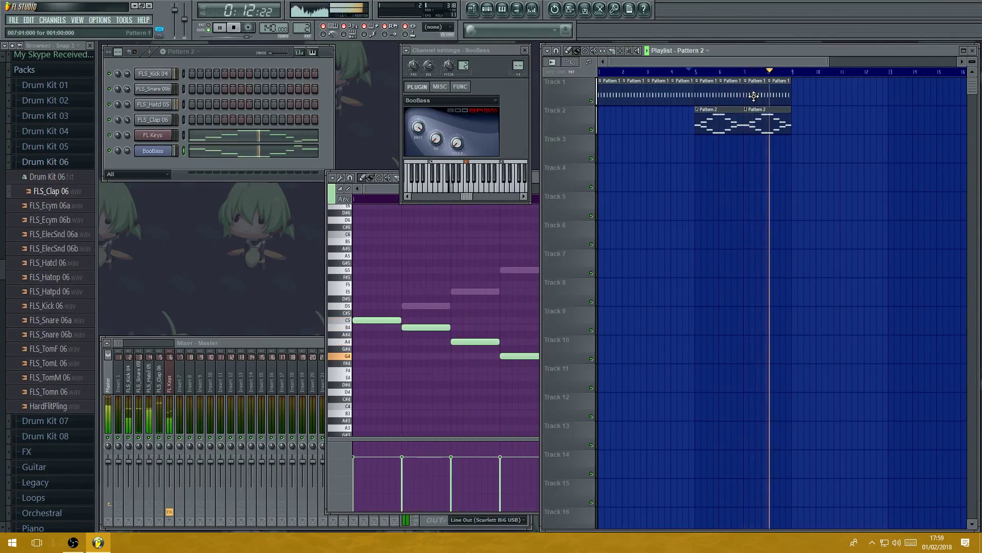
- Stop playback and collapse the Drum Kit 06 folder in the browser
left_click(241, 29)
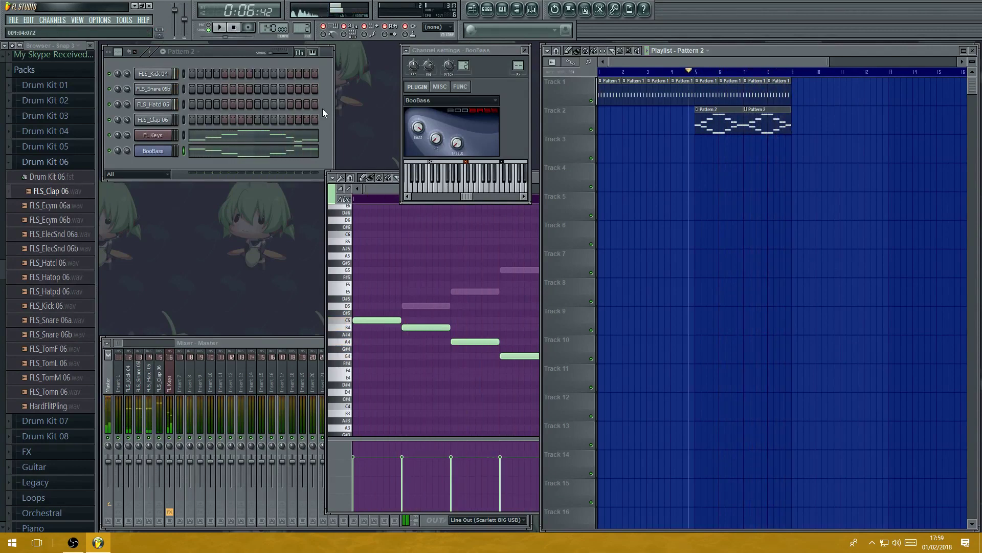
left_click(72, 165)
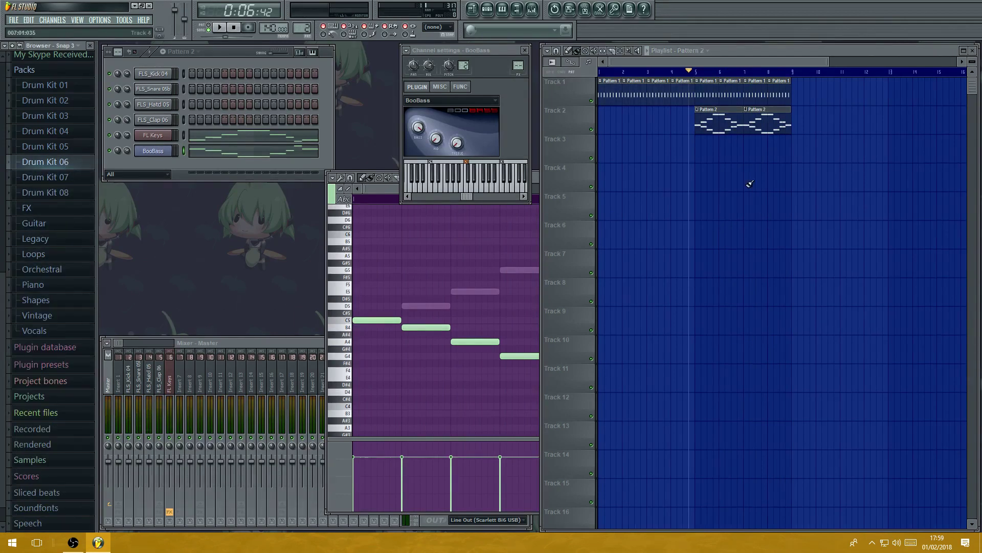
left_click(70, 161)
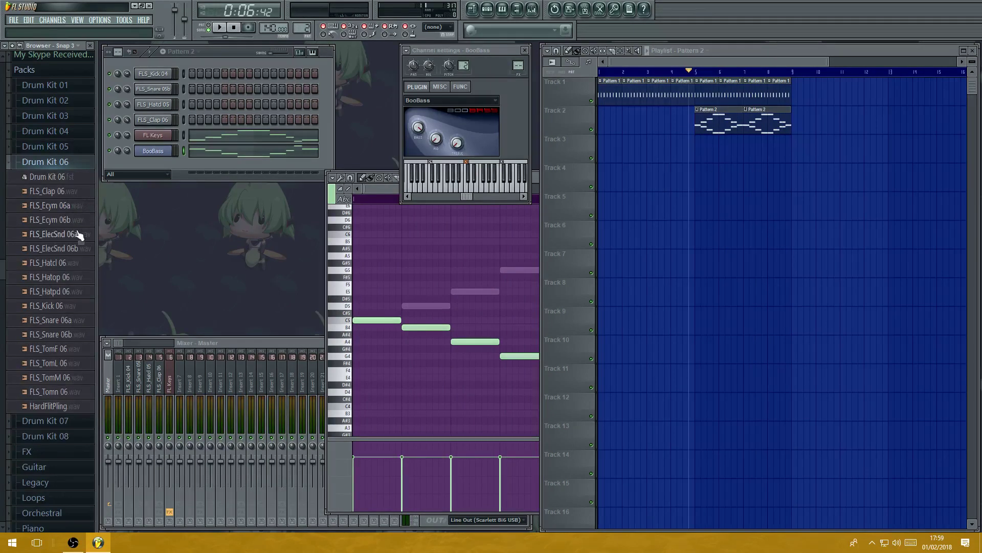
right_click(57, 131)
- Preview the Drum Kit 01 crashes and drop FLS Crash 01a on Track 3 at bar 5
left_click(59, 86)
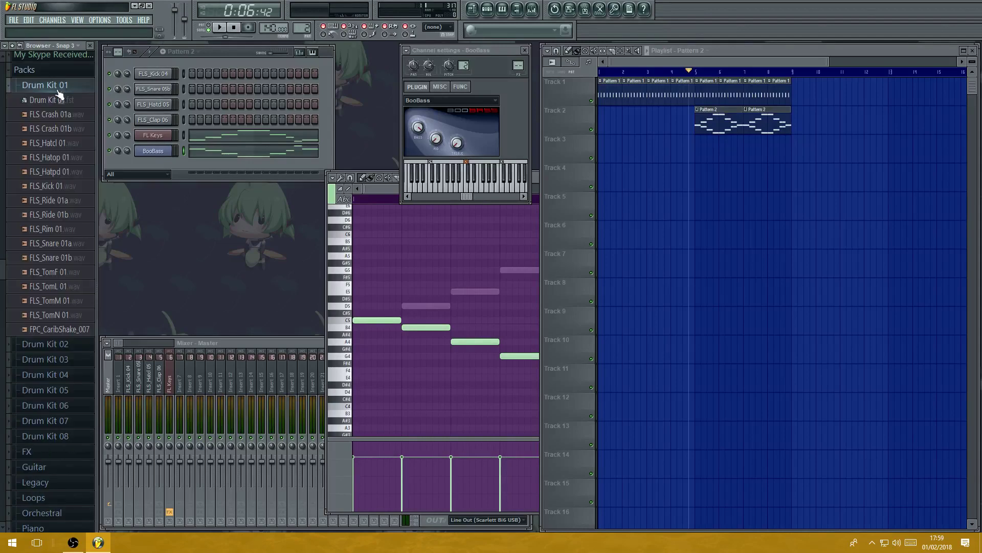
left_click(64, 118)
left_click(64, 131)
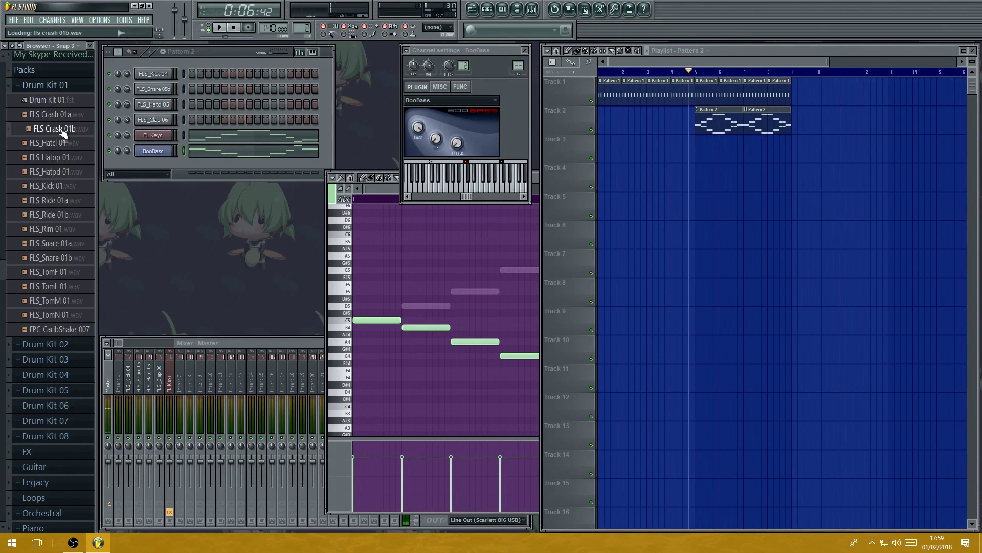
left_click(61, 116)
left_click_drag(57, 117, 698, 148)
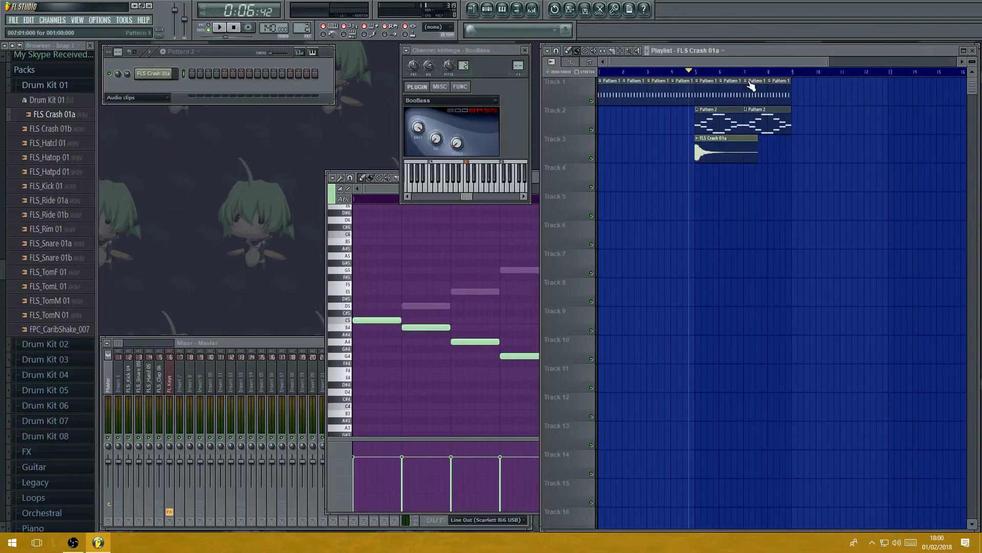
- Move the FLS Crash 01a clip down to Track 5
scroll(711, 76, "up", 3)
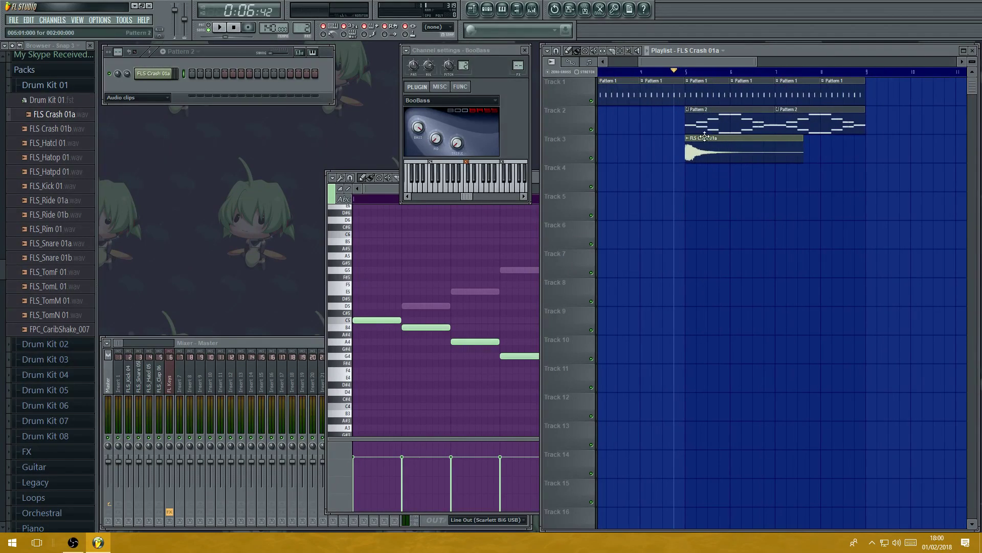
left_click_drag(706, 158, 708, 186)
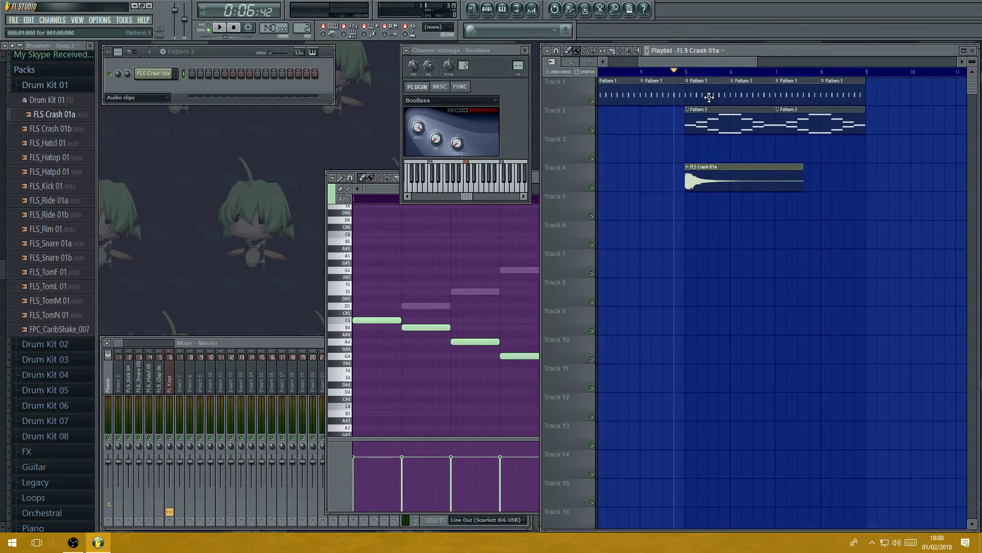
left_click_drag(715, 180, 721, 210)
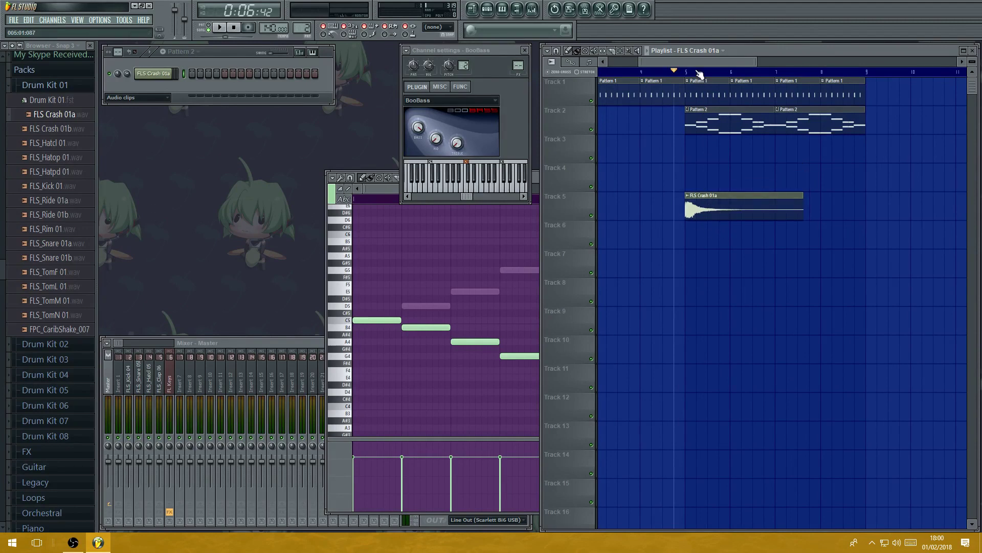
- Play the song from bar 4, then open the FLS Crash 01a channel settings
left_click(629, 72)
left_click(641, 72)
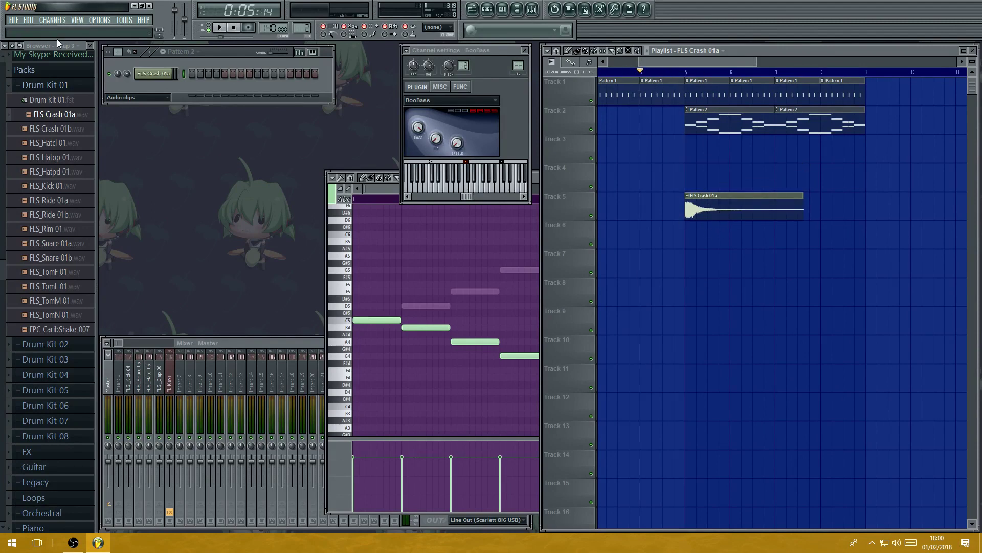
left_click(220, 28)
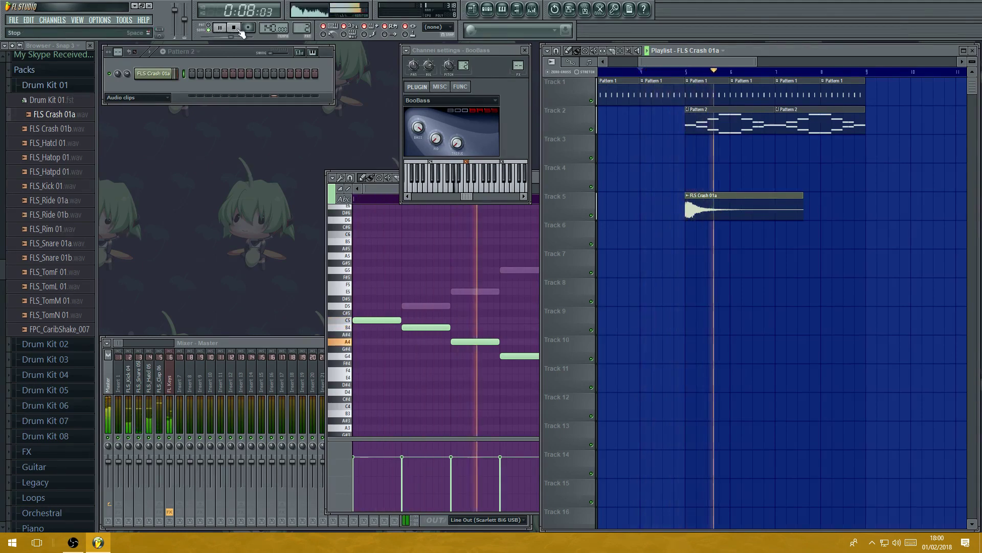
left_click(240, 31)
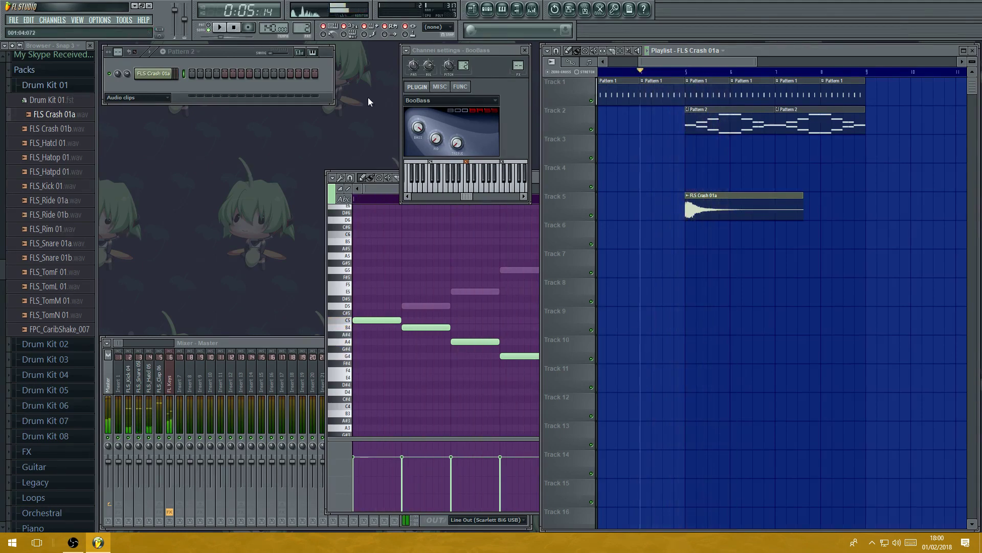
double_click(708, 211)
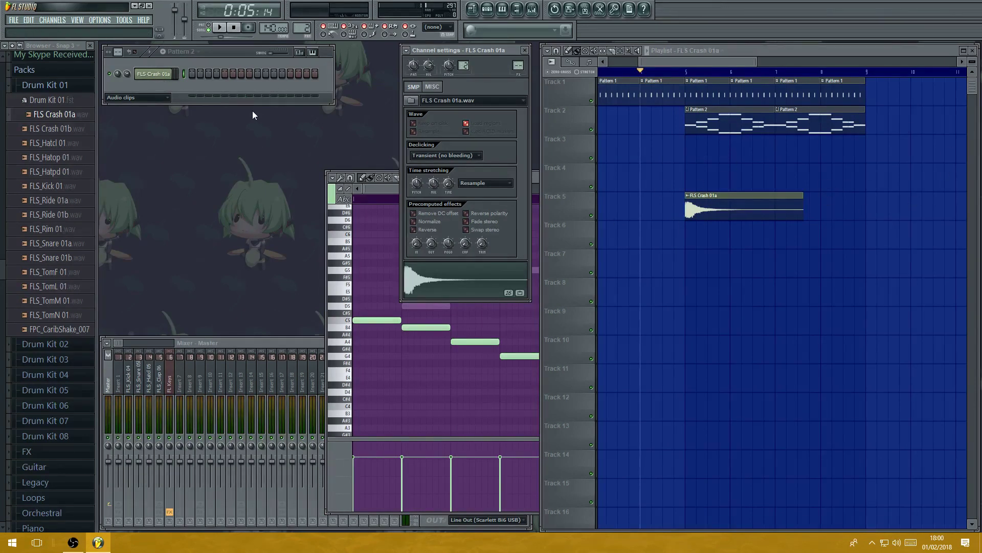
- Show all channels, route FLS Crash 01a to a free mixer insert, and lower it to -10.7 dB
left_click(163, 97)
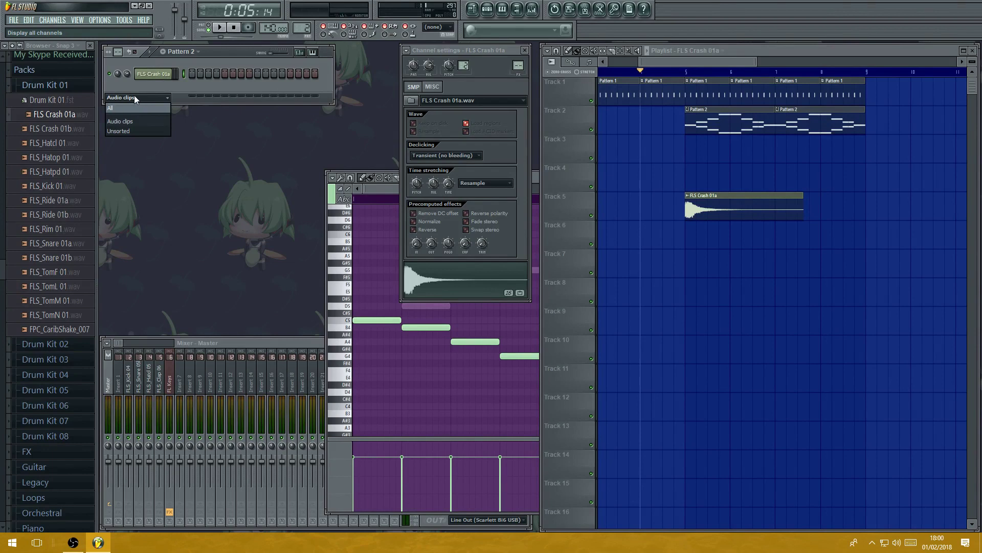
left_click(121, 110)
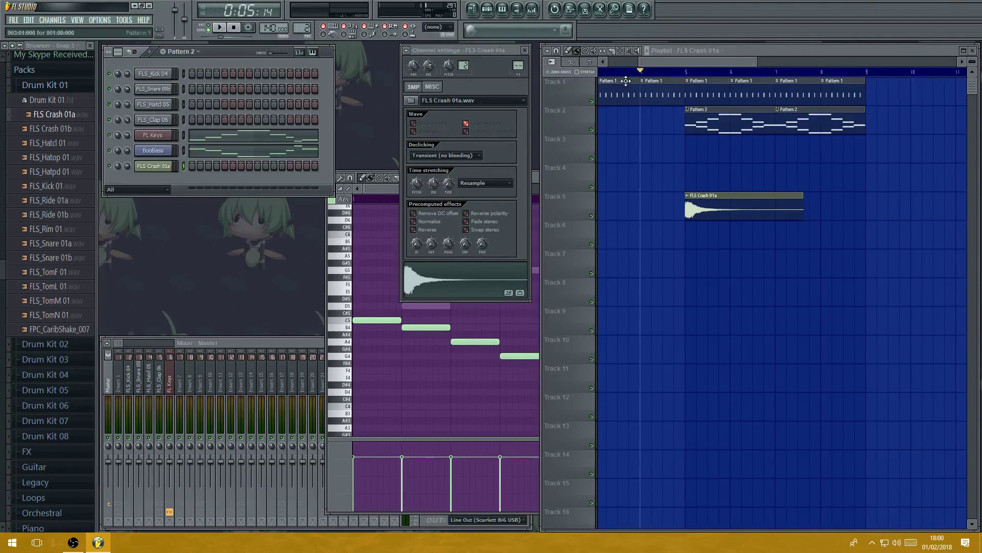
left_click(407, 51)
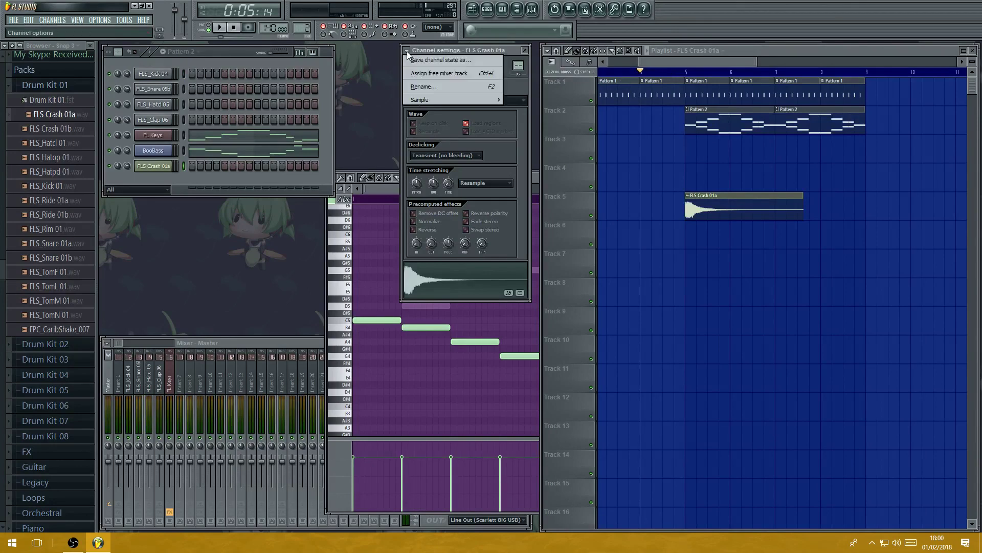
left_click(418, 71)
left_click_drag(180, 461, 179, 471)
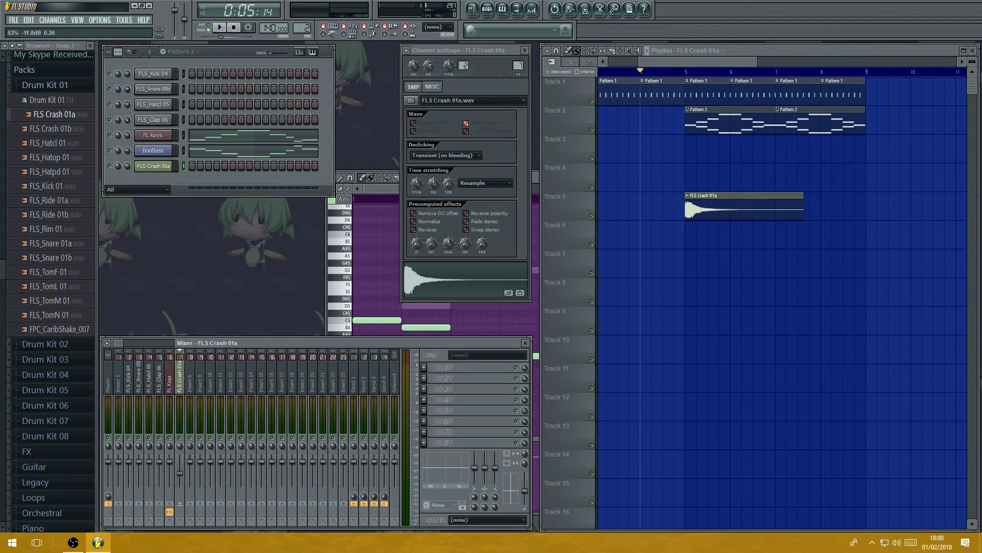
- Load Fruity Parametric EQ 2 into the crash track's first mixer effect slot
left_click(425, 366)
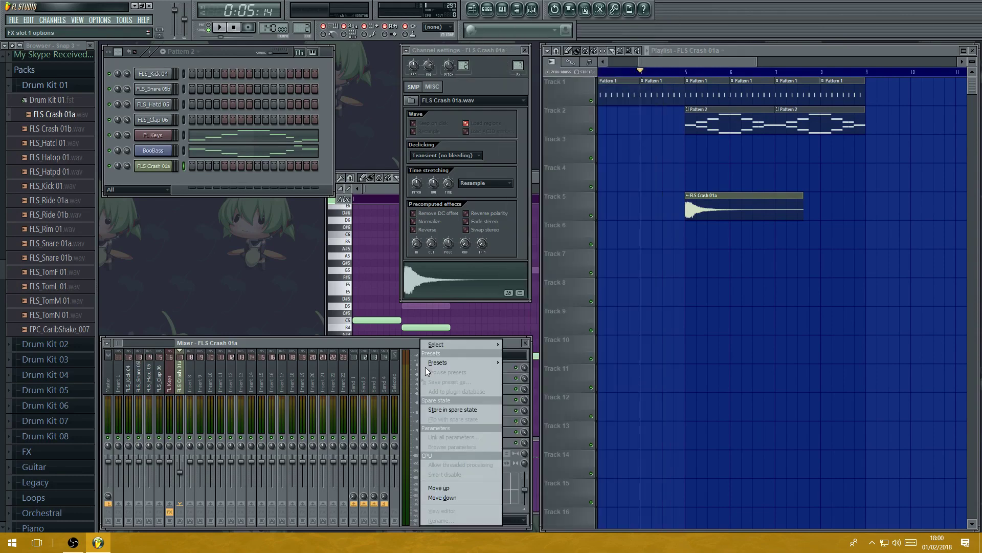
mouse_move(444, 343)
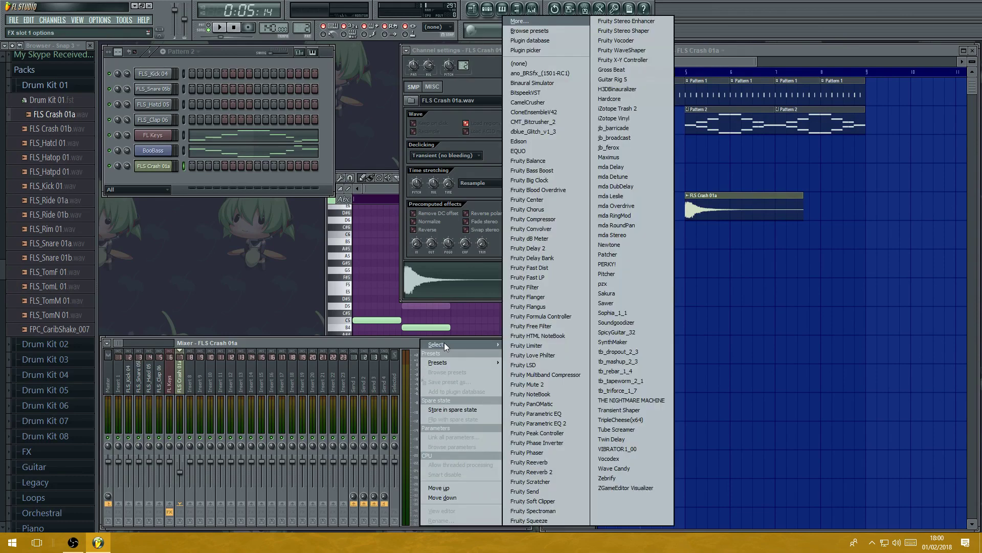
left_click(551, 420)
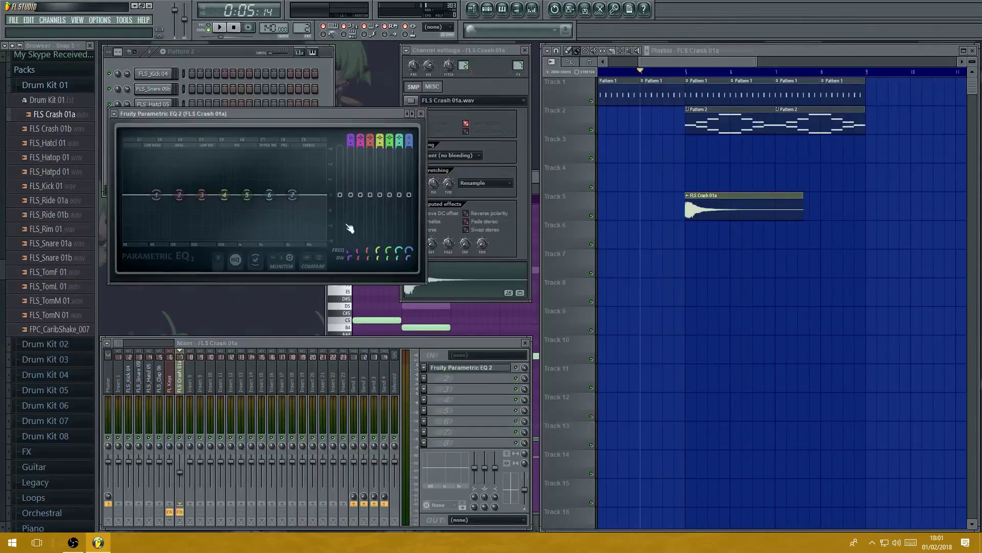
left_click_drag(349, 112, 346, 203)
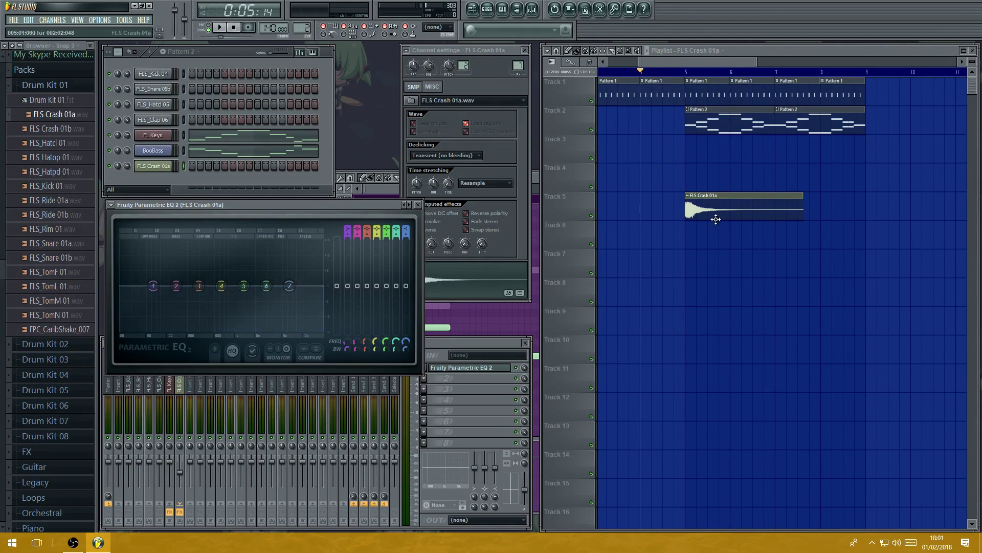
- Try EQ band dips, reset them flat, then cut band 4 to -13 dB at 599 Hz and audition
left_click_drag(221, 285, 160, 326)
left_click_drag(227, 316, 222, 282)
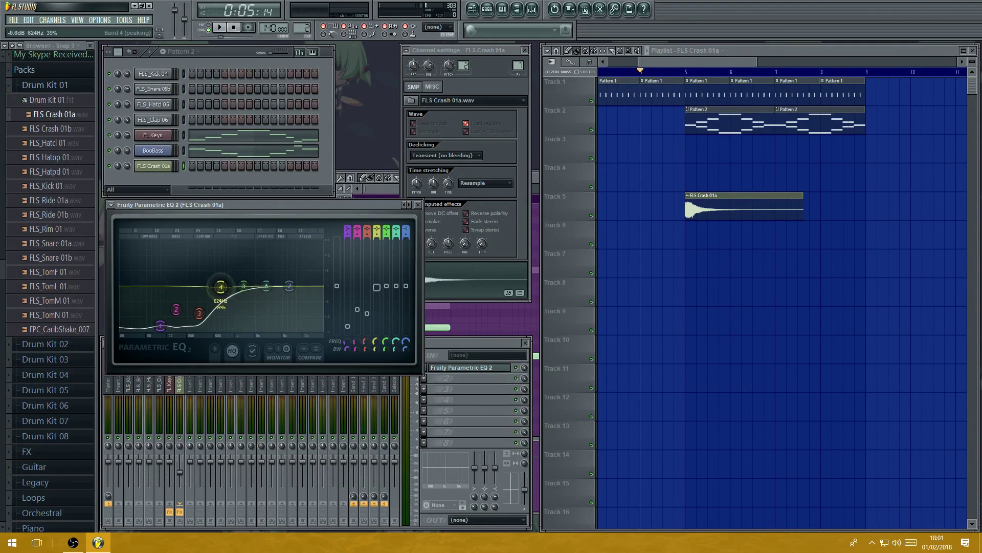
left_click_drag(199, 313, 172, 285)
left_click_drag(160, 324, 195, 288)
left_click_drag(222, 282, 224, 291)
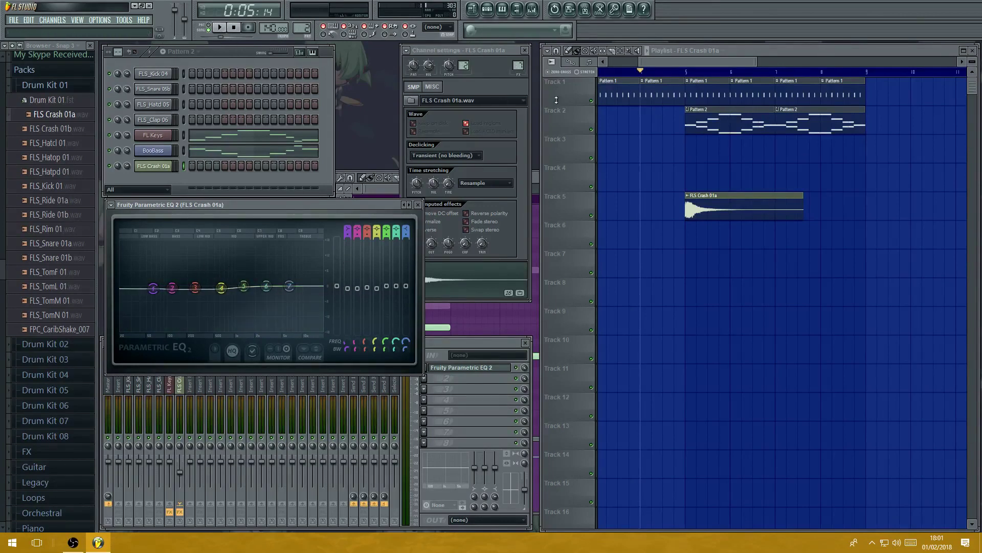
left_click(220, 28)
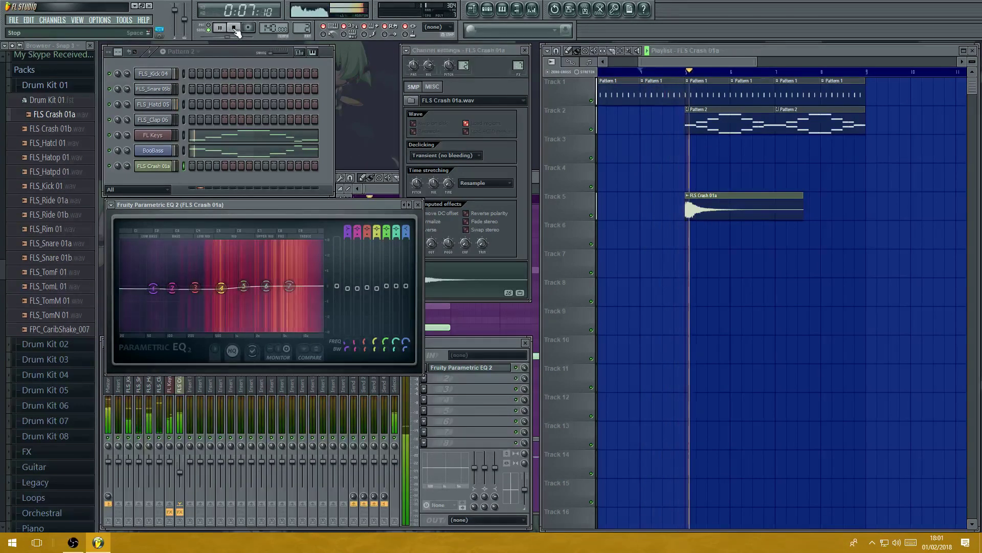
left_click(233, 28)
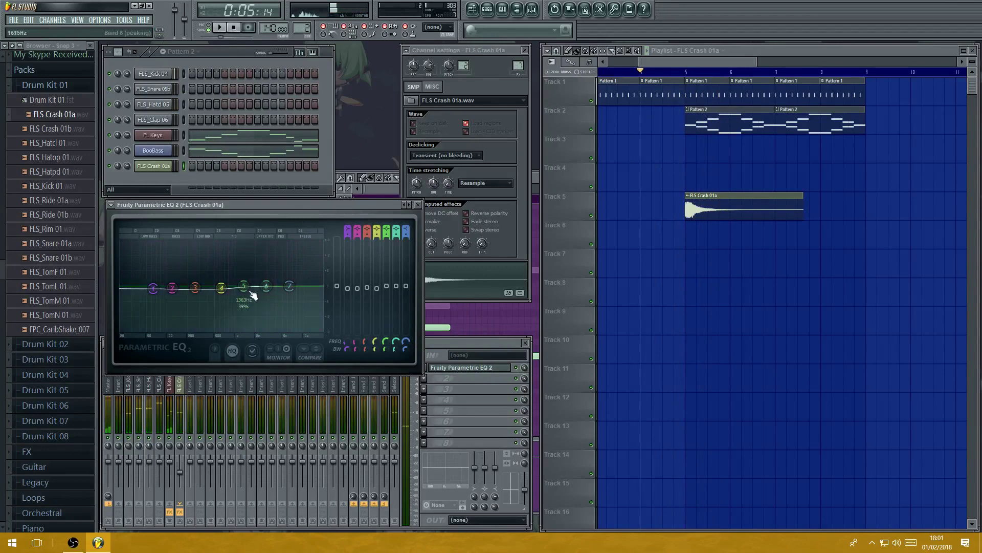
left_click_drag(221, 287, 220, 326)
left_click(219, 27)
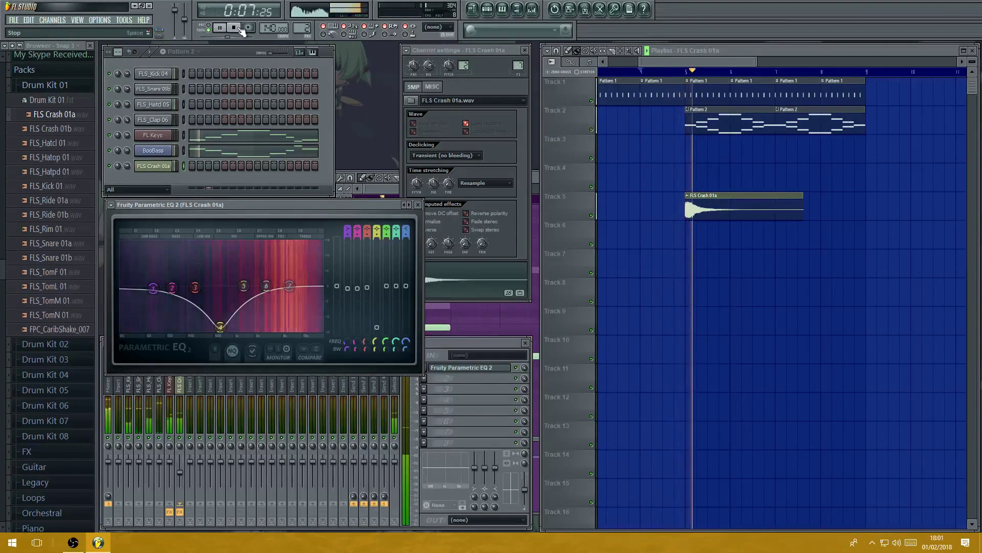
left_click(240, 29)
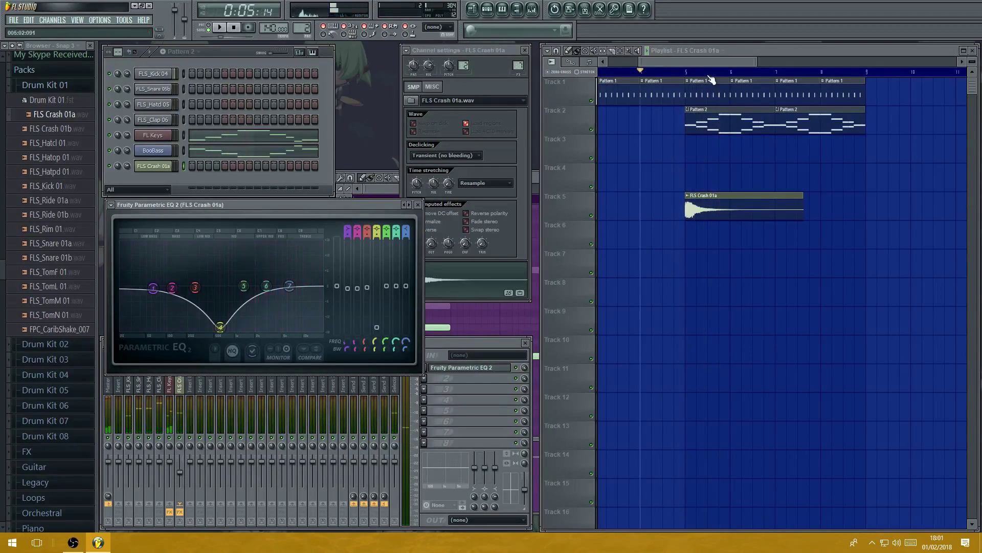
- Pull EQ bands 1–3 down, boost band 6 around 4113 Hz, and audition from before the crash
left_click_drag(172, 288, 169, 330)
left_click_drag(153, 288, 159, 337)
left_click_drag(195, 287, 187, 316)
left_click_drag(266, 286, 280, 270)
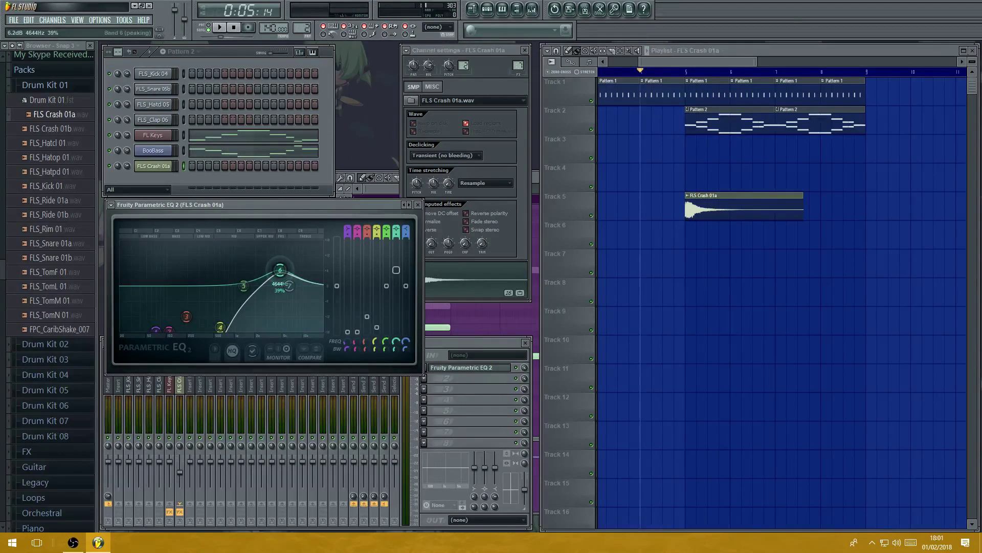
left_click(674, 72)
left_click(219, 27)
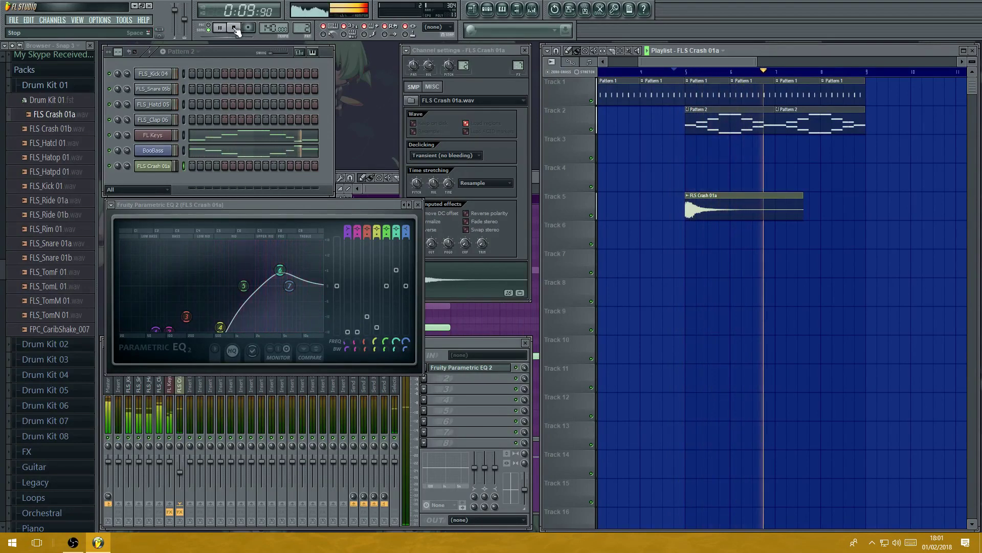
left_click(234, 27)
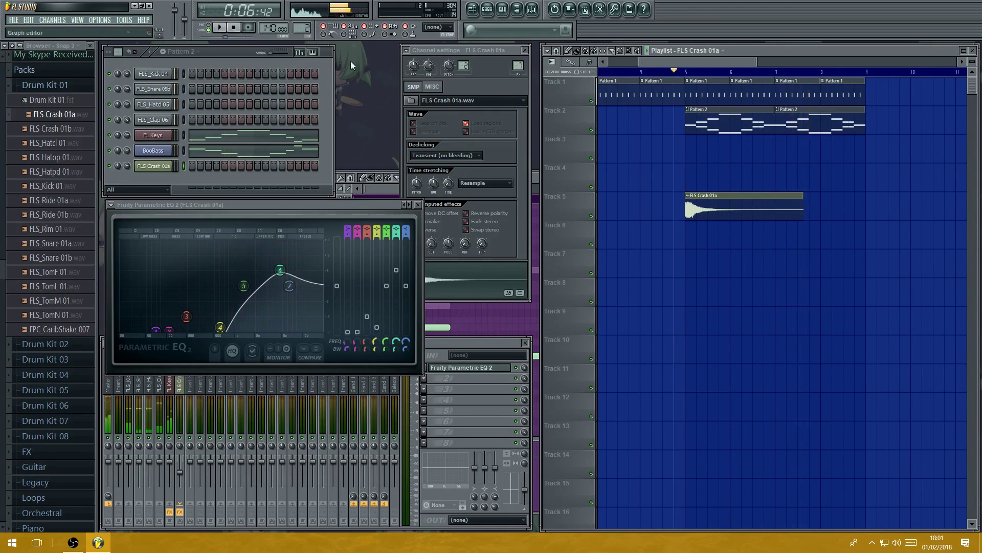
- Close the EQ and BooBass piano roll windows and rewind the song to the start
left_click(418, 204)
left_click(388, 185)
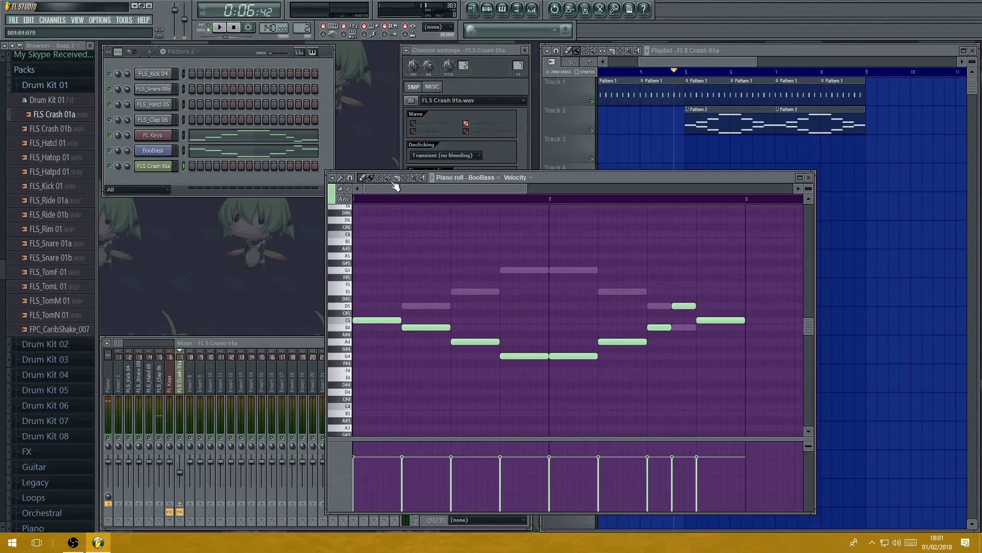
left_click(809, 179)
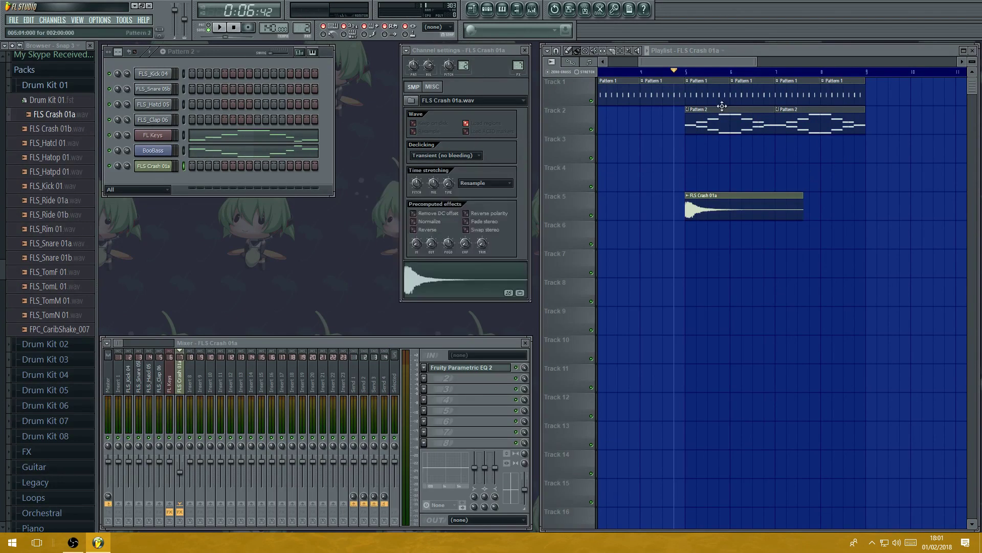
key("space")
scroll(798, 62, "down", 3)
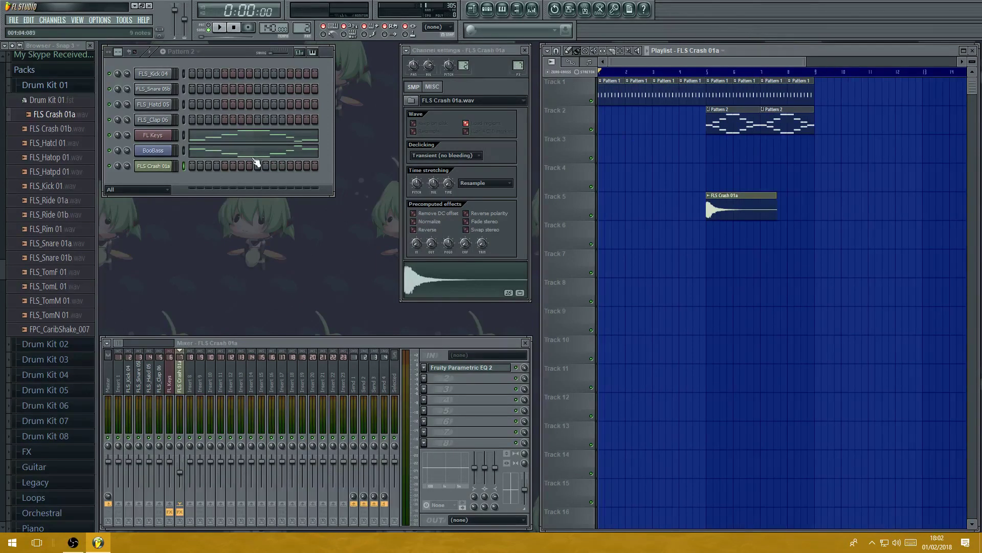
- Save the project under the name 'poo on my face' via FILE > Save
left_click(14, 21)
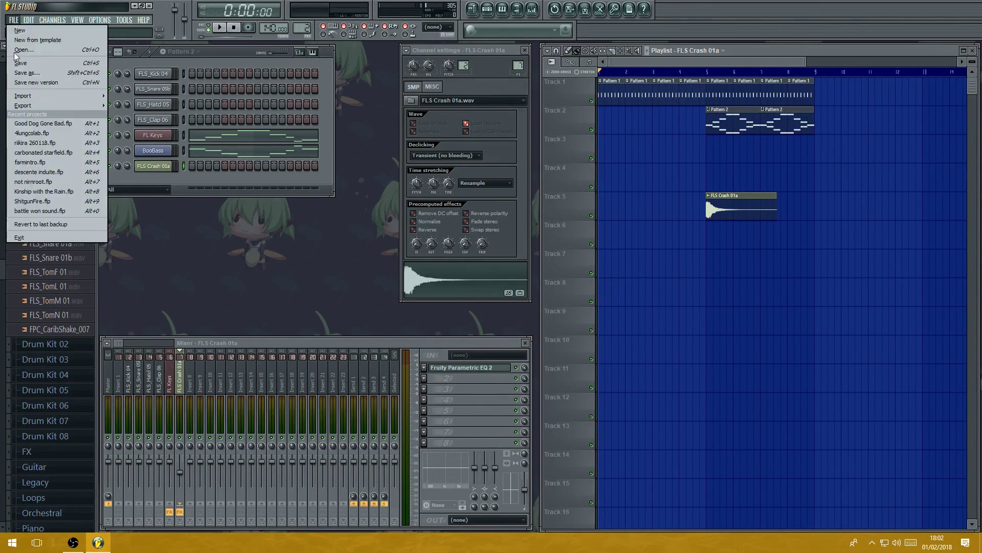
left_click(37, 63)
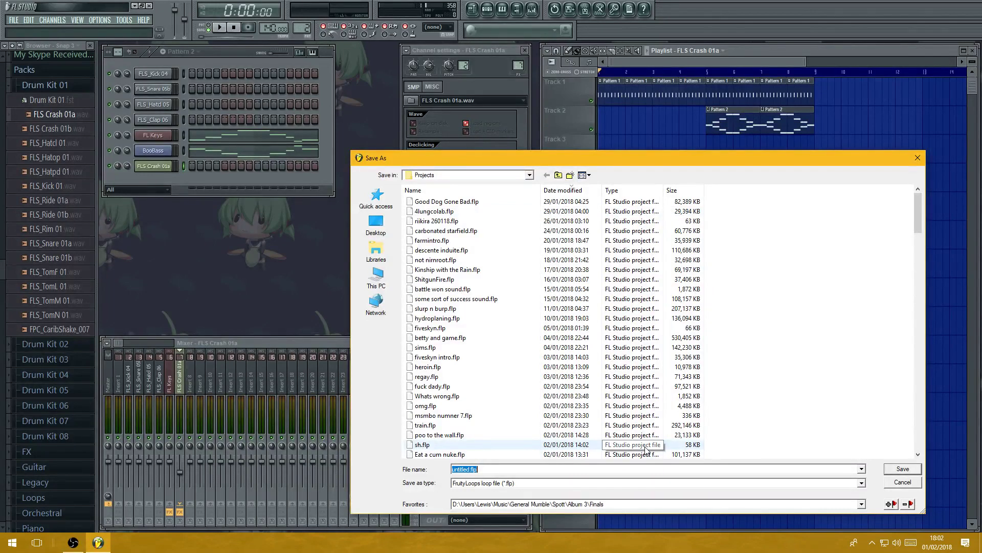
type("poo on my face")
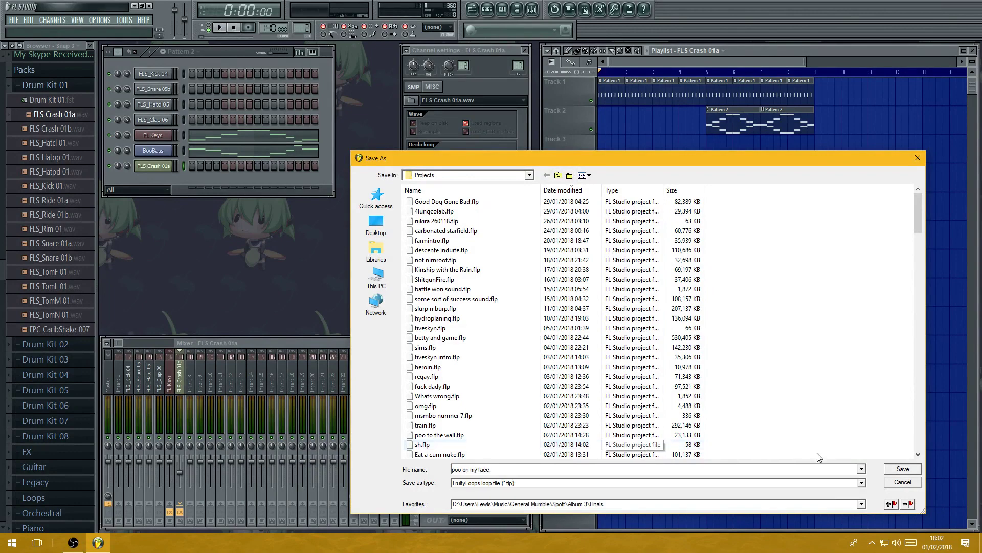
left_click(890, 471)
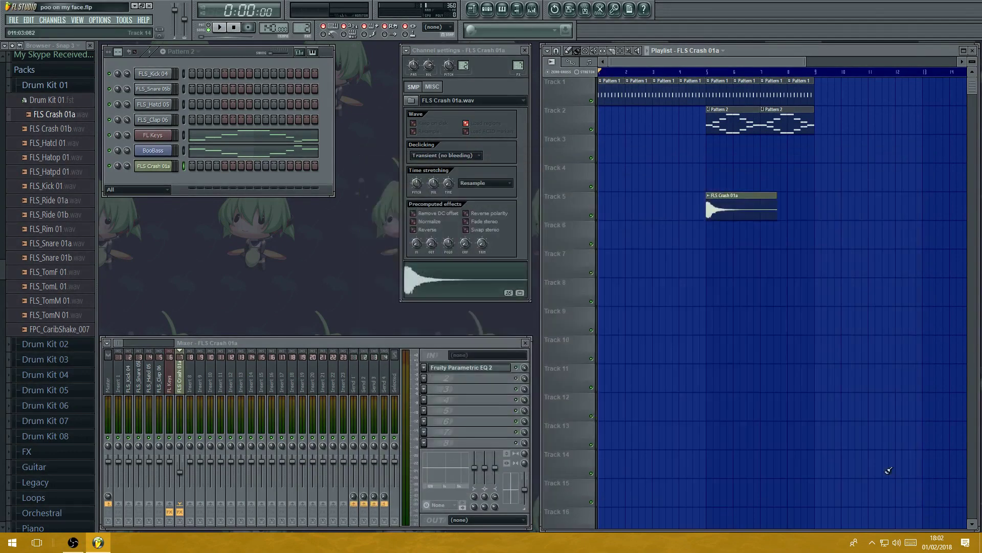
- Start a WAV export and browse the favourite and drive location lists in the save dialog
left_click(13, 20)
mouse_move(38, 103)
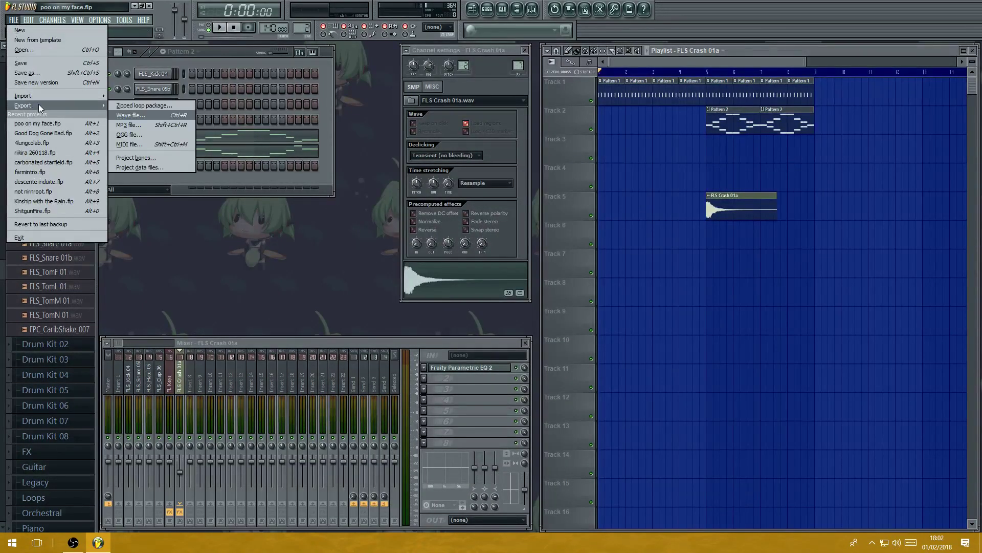
left_click(137, 118)
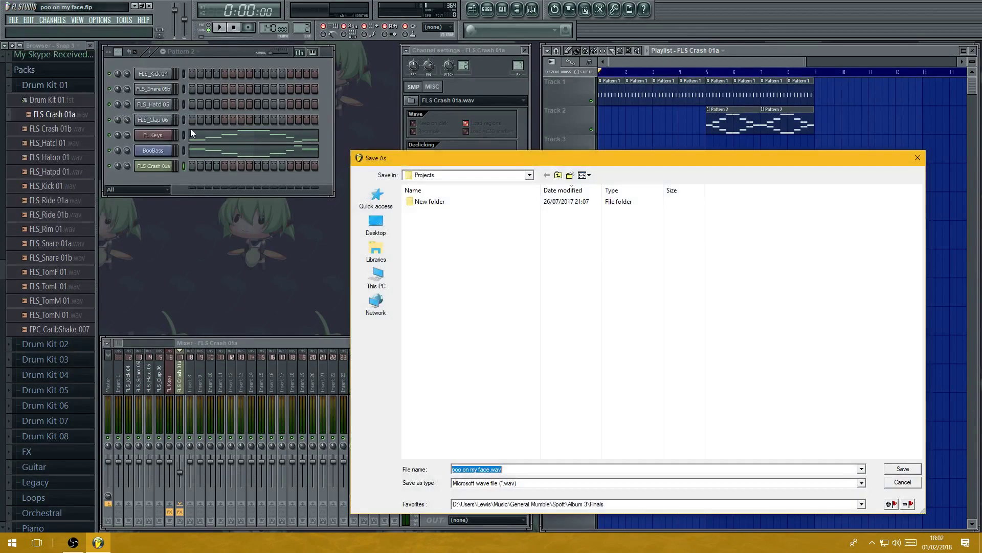
left_click(623, 504)
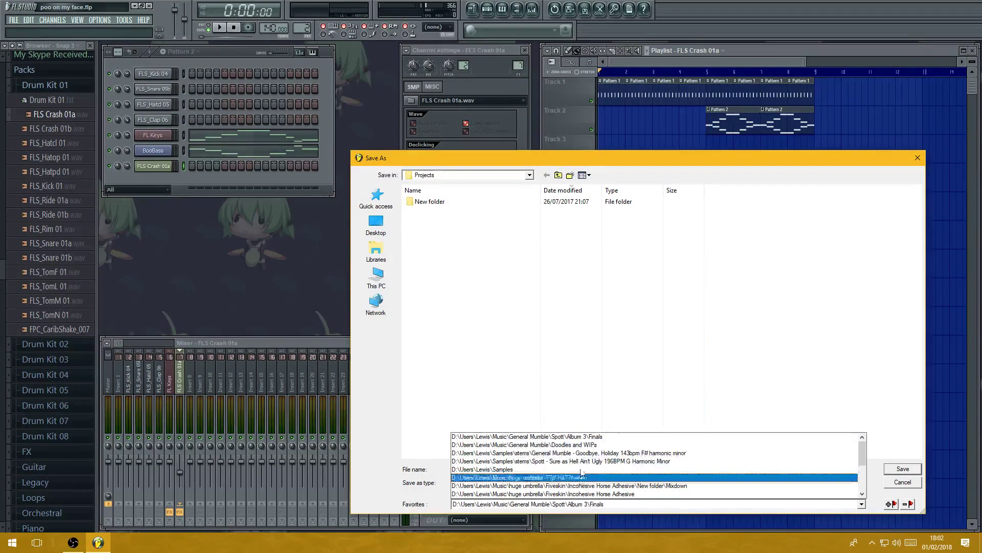
left_click(424, 494)
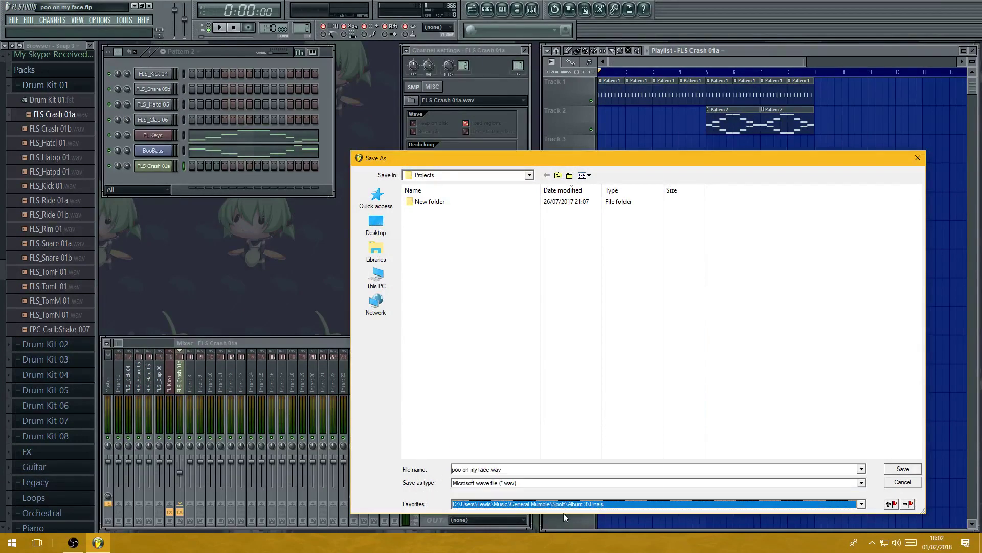
left_click(530, 175)
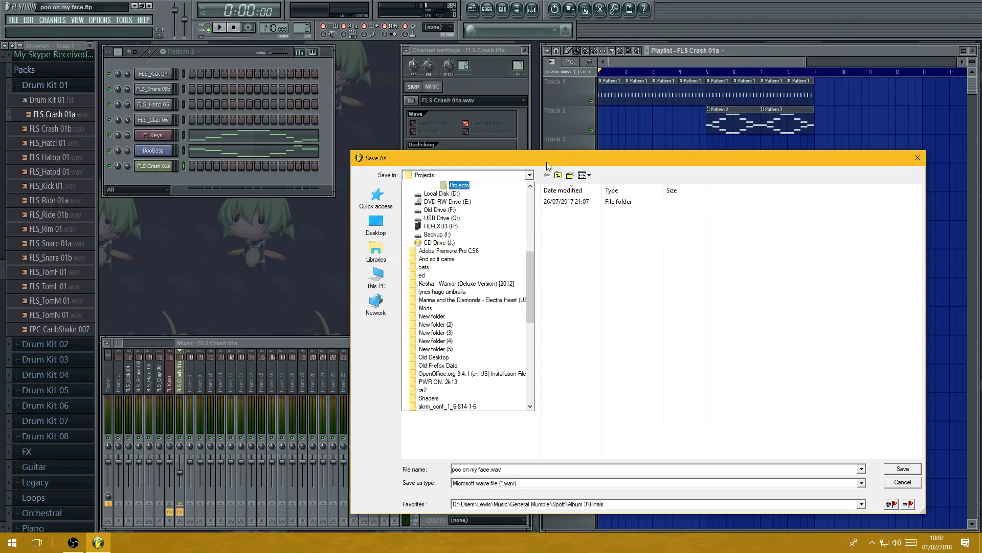
left_click(583, 226)
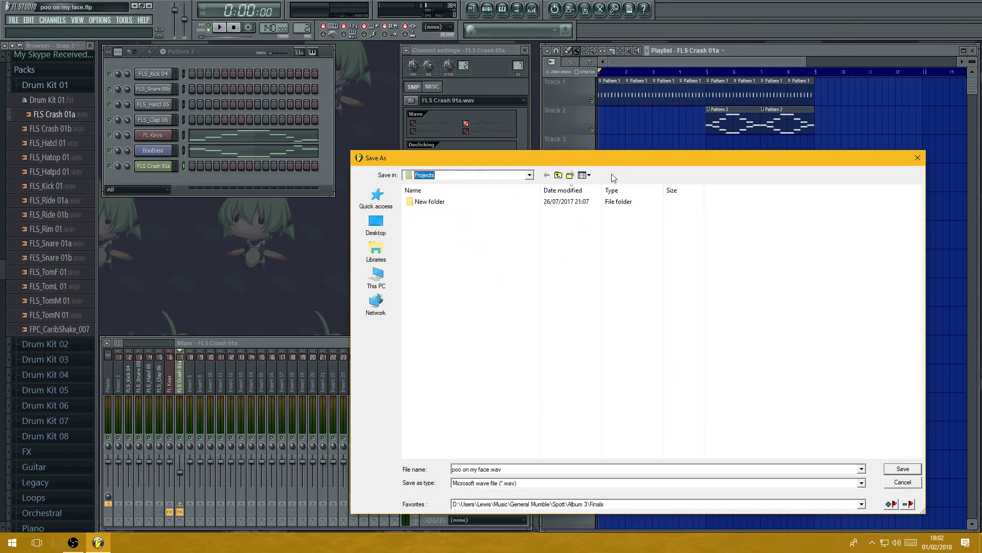
- Jump to the Album 3 Finals favourite and go up three levels to General Mumble
left_click(526, 504)
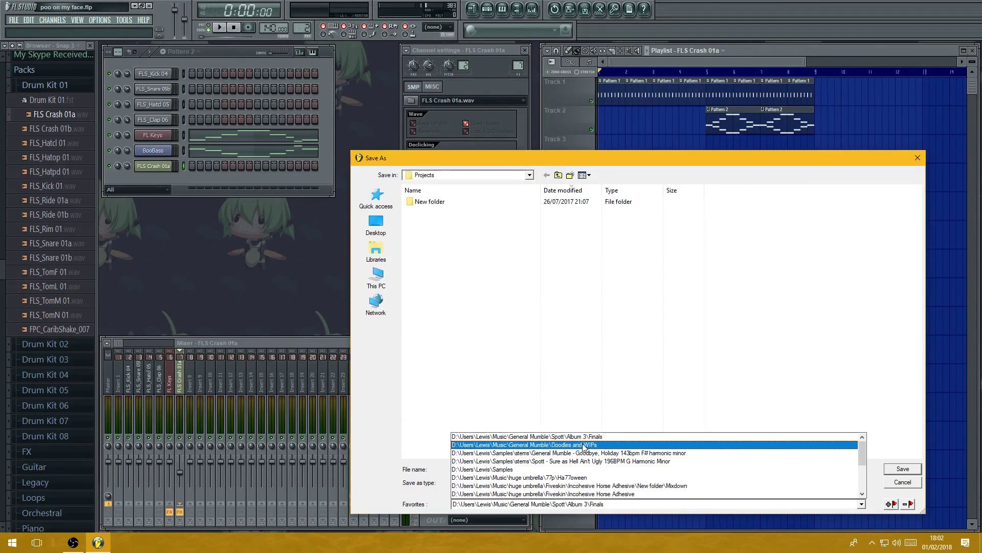
left_click(567, 438)
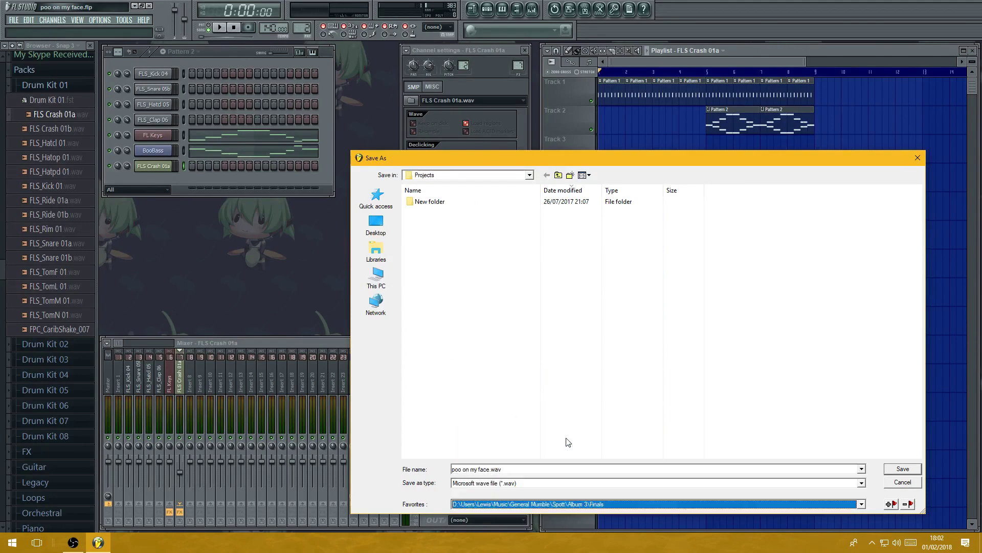
left_click(559, 175)
left_click(558, 175)
left_click(558, 175)
scroll(445, 407, "down", 15)
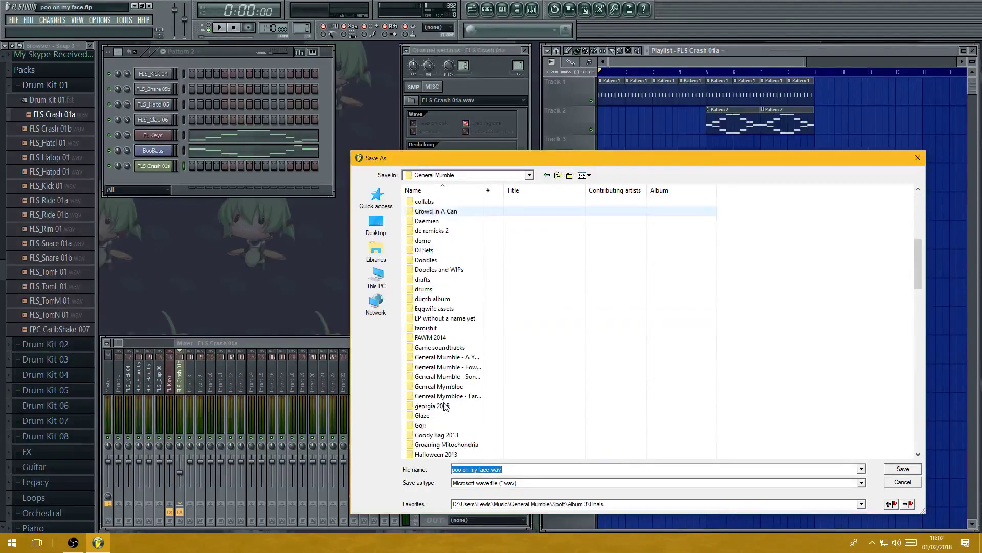
scroll(445, 407, "down", 15)
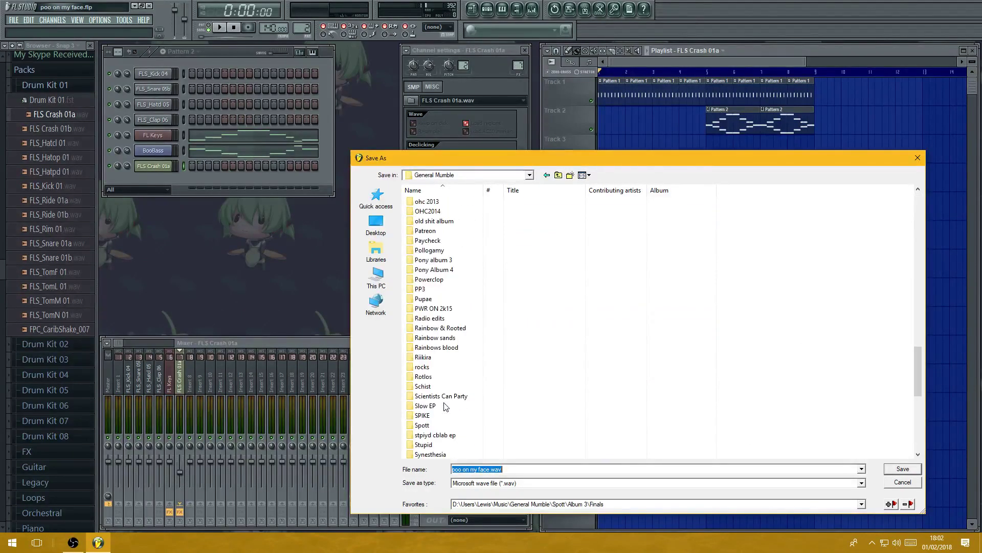
scroll(445, 407, "down", 2)
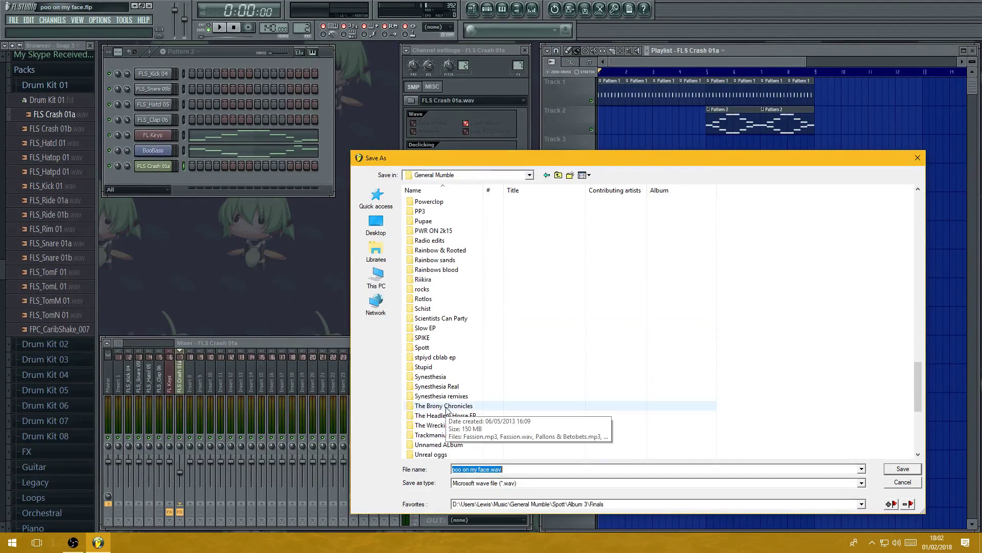
- Create a new folder named Tutorials in General Mumble and open it
left_click(571, 176)
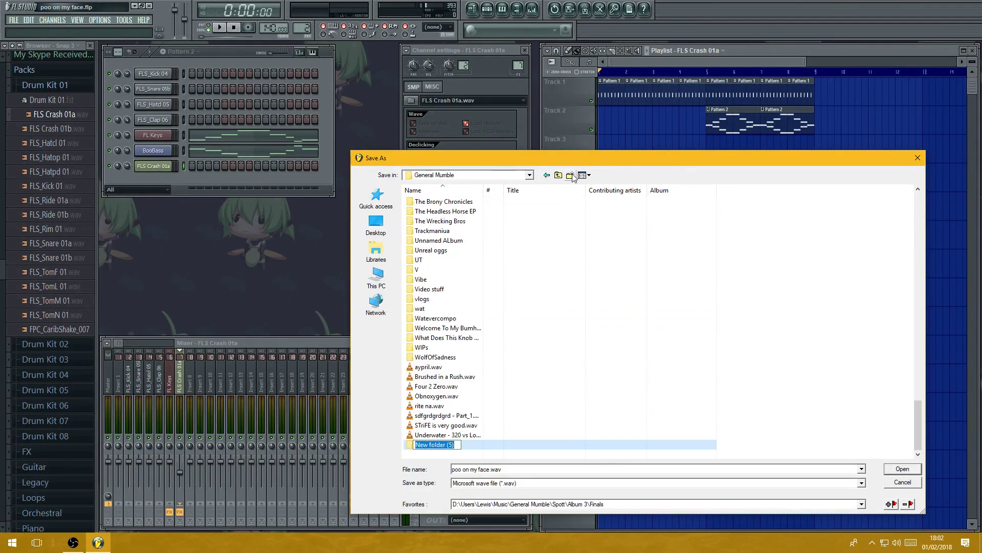
type("Tutorials")
key("Return")
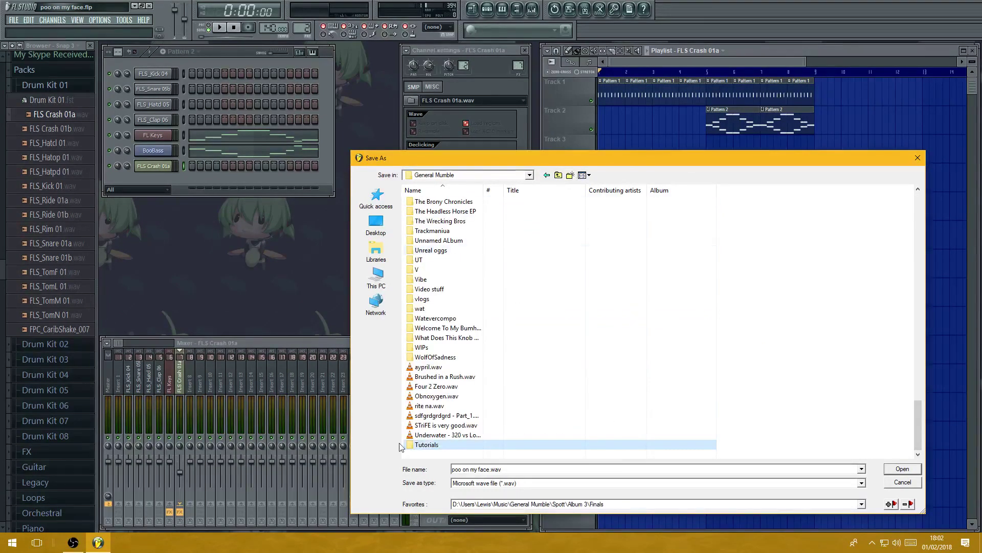
double_click(444, 445)
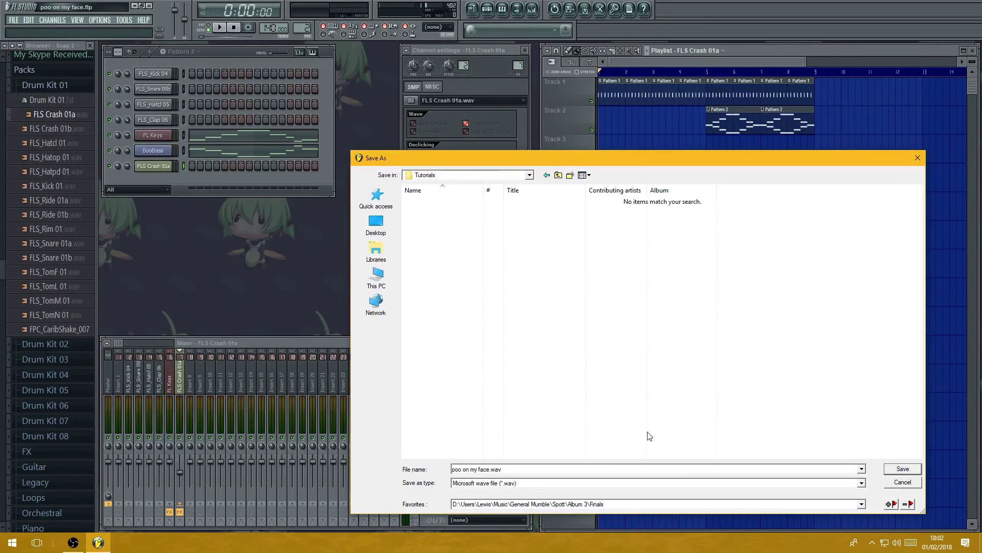
- Confirm saving poo on my face.wav into Tutorials and reposition the render settings window
left_click(902, 469)
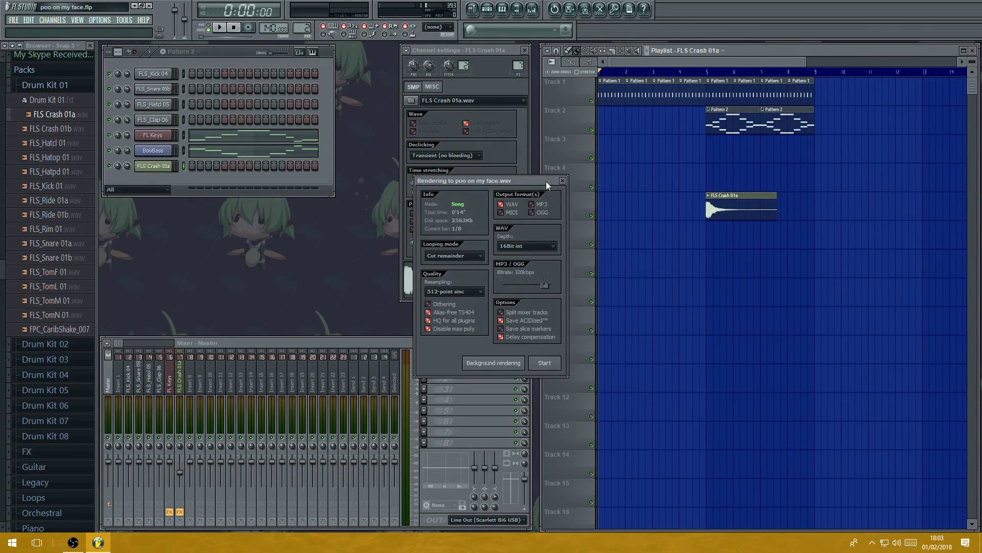
left_click_drag(545, 182, 635, 187)
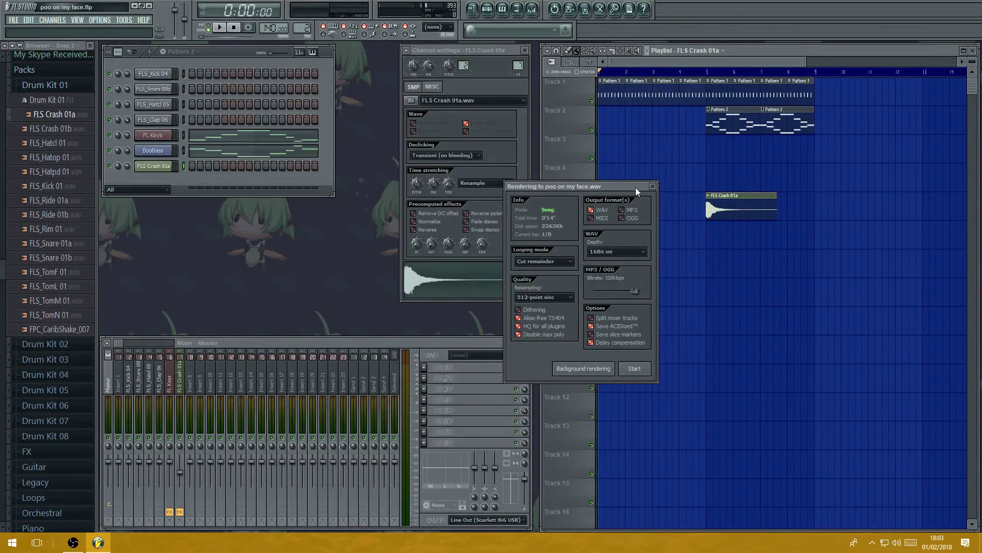
left_click_drag(636, 187, 621, 195)
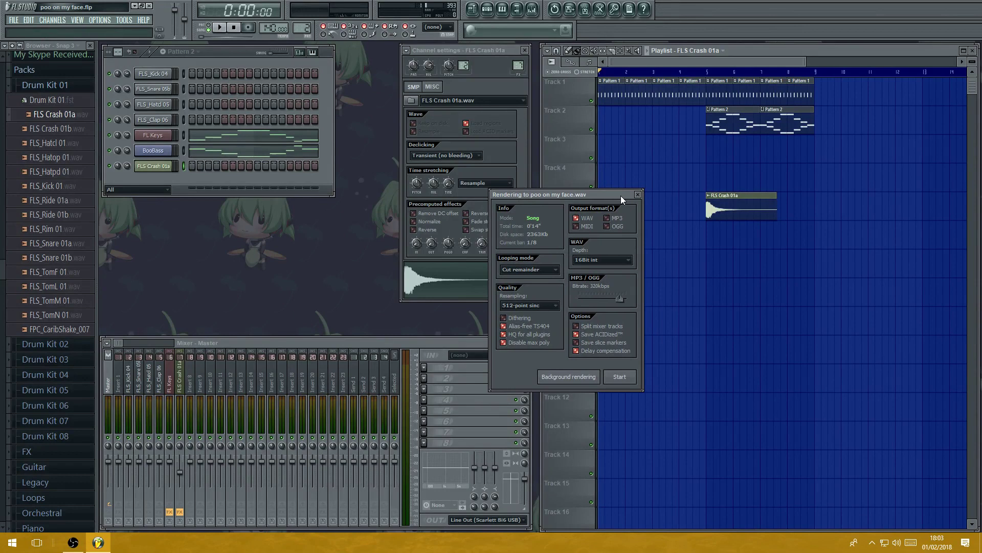
- Set the looping mode to Leave remainder after briefly trying Cut remainder
left_click(555, 271)
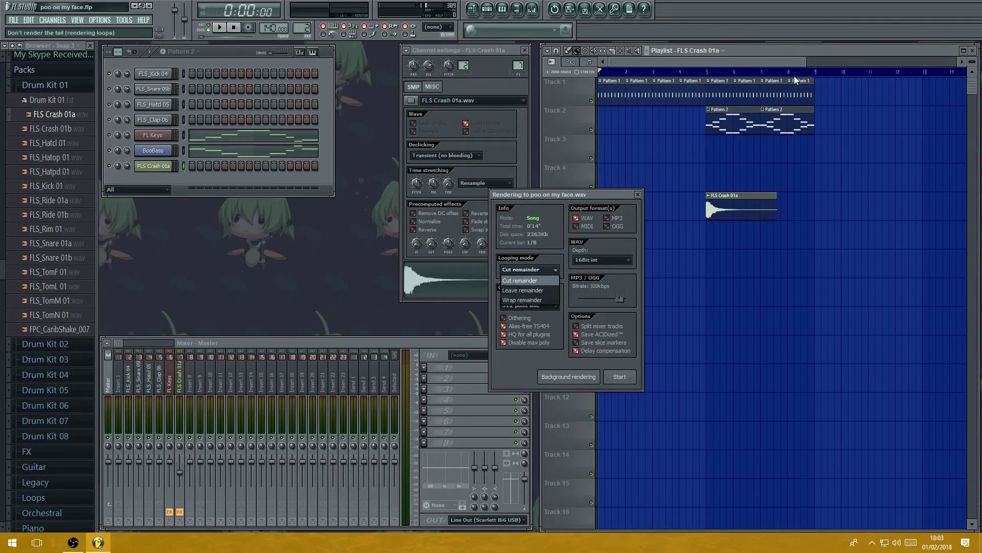
left_click(535, 290)
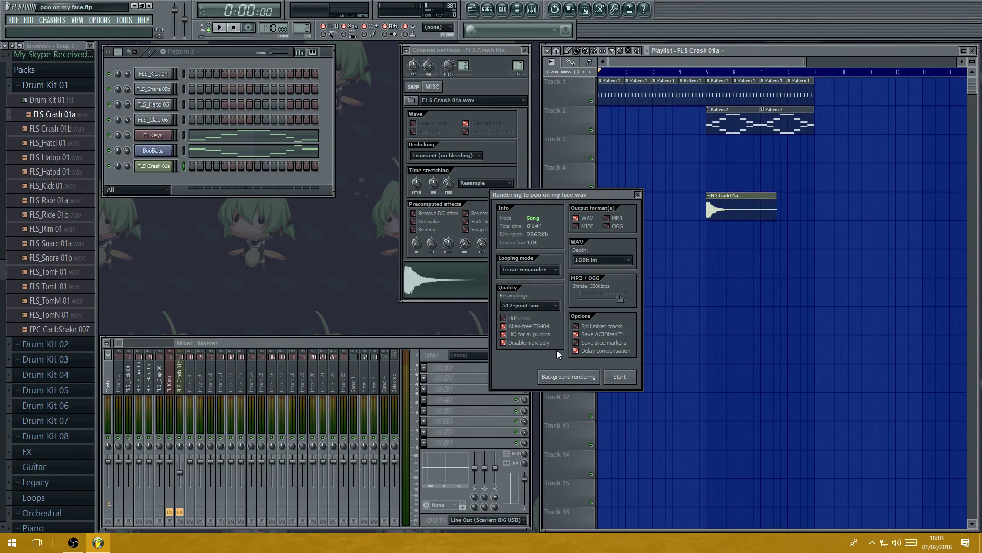
left_click(542, 271)
left_click(536, 280)
left_click(545, 268)
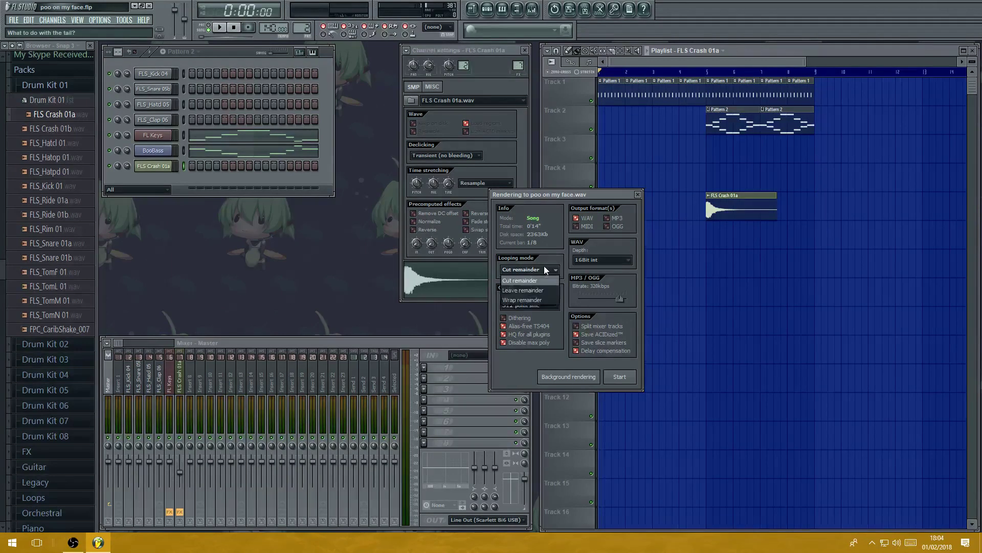
left_click(532, 290)
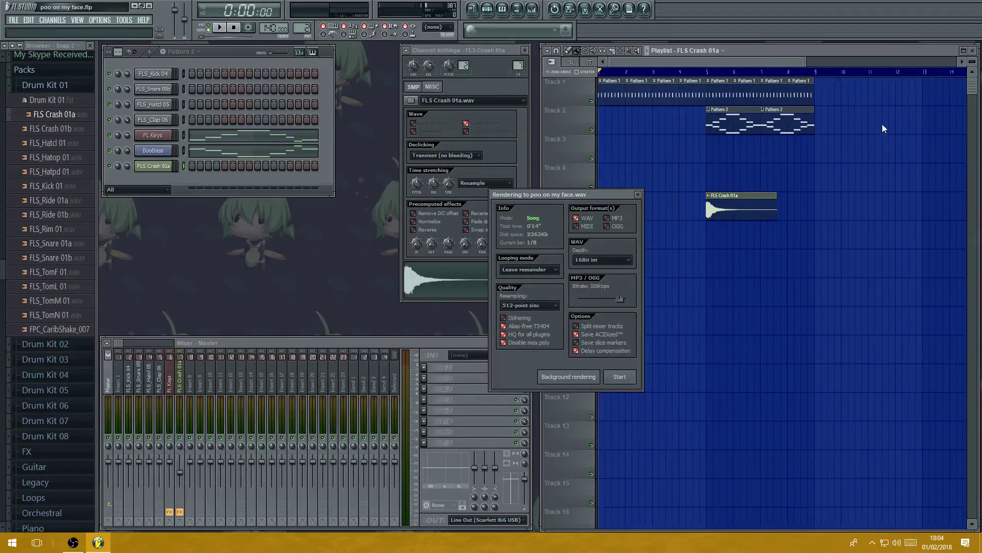
- Set the looping mode to Cut remainder after briefly trying Wrap remainder
left_click(549, 269)
left_click(524, 281)
left_click(528, 270)
left_click(523, 297)
left_click(528, 269)
left_click(529, 281)
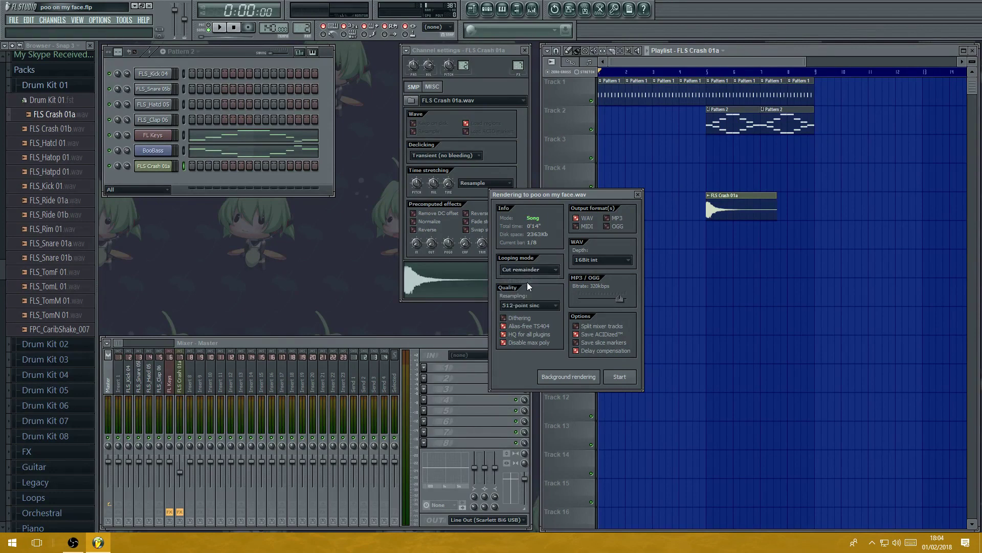
- Add MP3 output, adjust its bitrate, keep WAV depth at 16Bit int, and start rendering
left_click(607, 219)
mouse_move(624, 305)
left_mouse_down()
mouse_move(592, 299)
mouse_move(621, 301)
left_mouse_up()
left_click(598, 260)
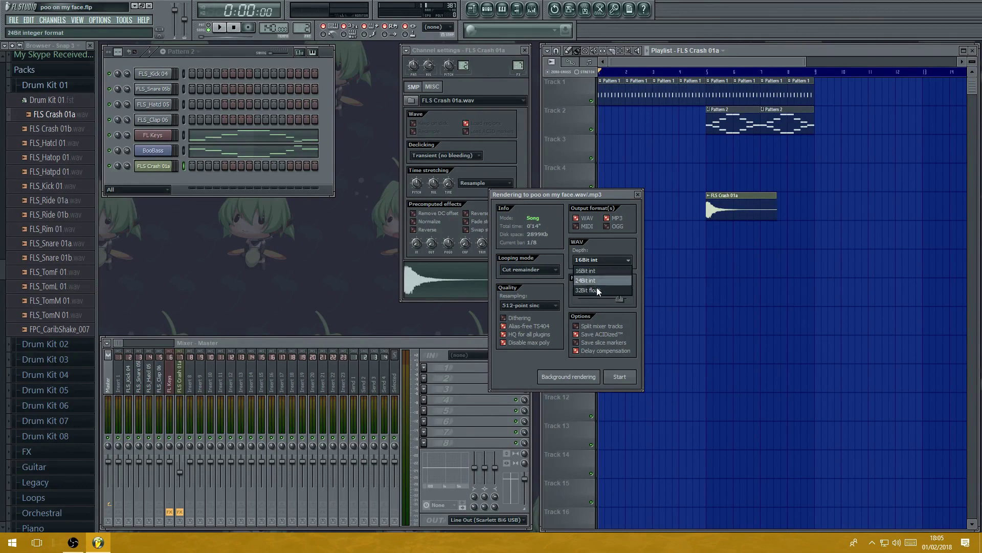
left_click(600, 273)
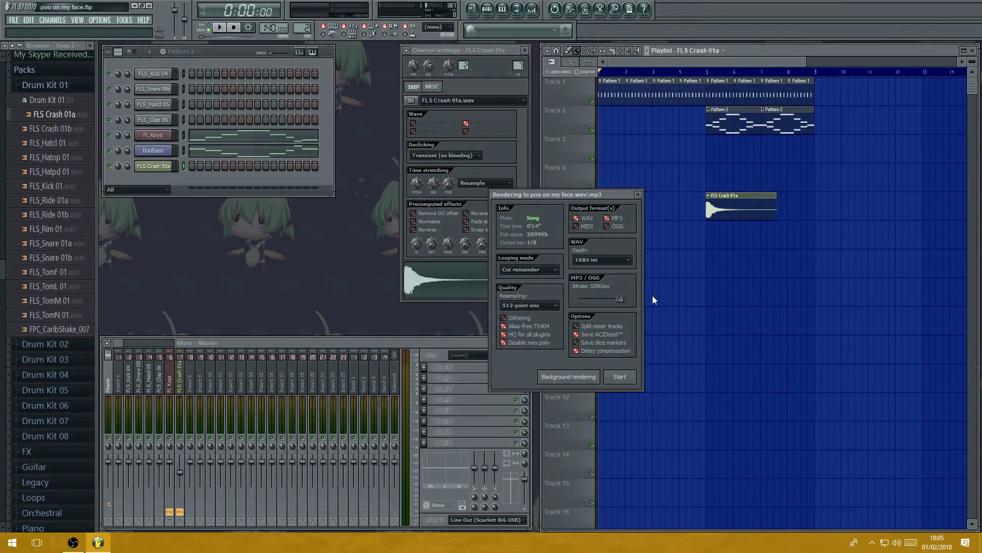
left_click(620, 376)
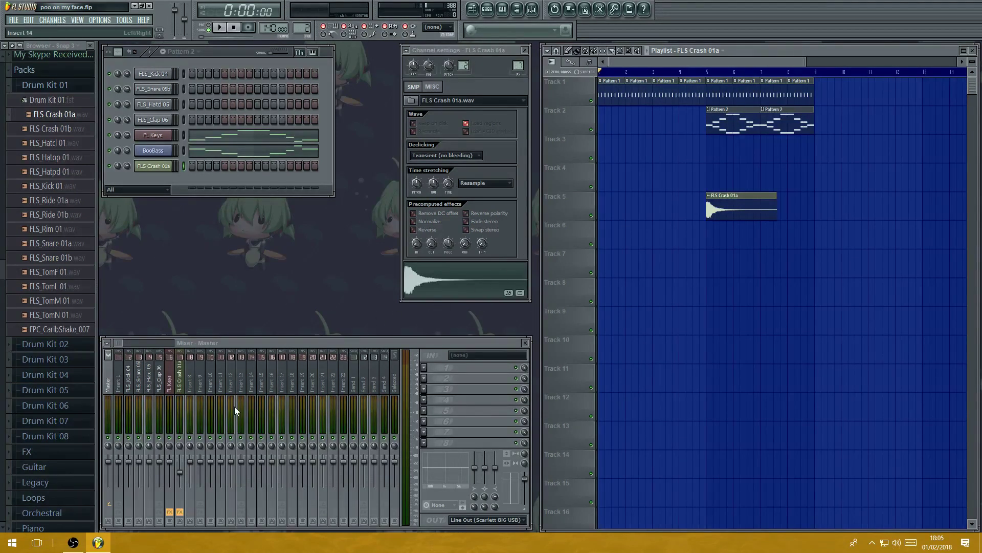
- Browse from Music into General Mumble and open the Tutorials folder
left_click(12, 543)
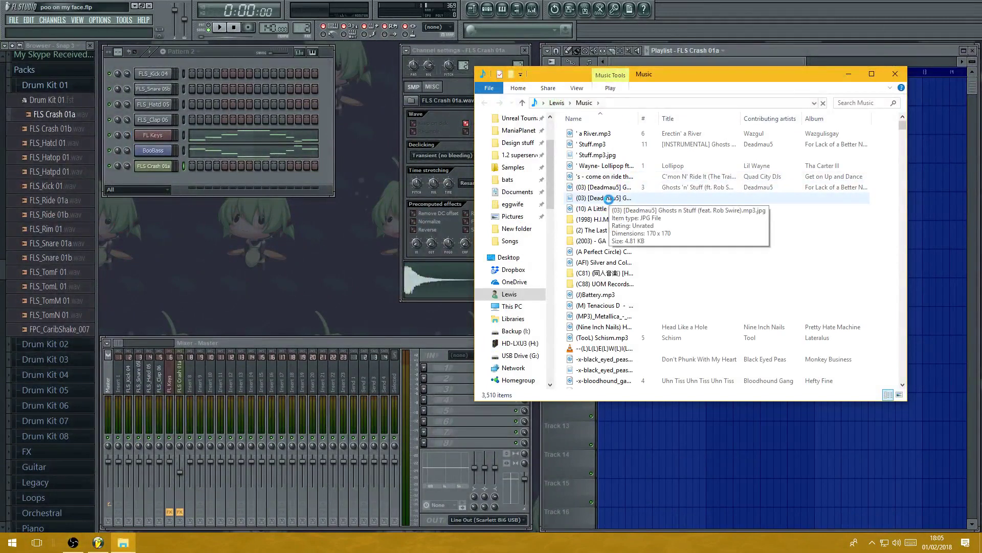
type("general")
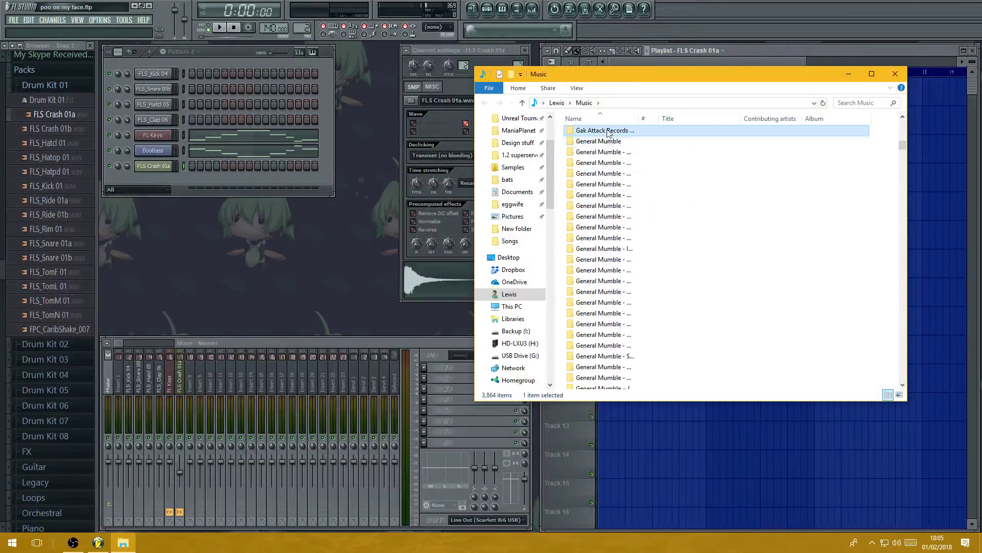
key("Return")
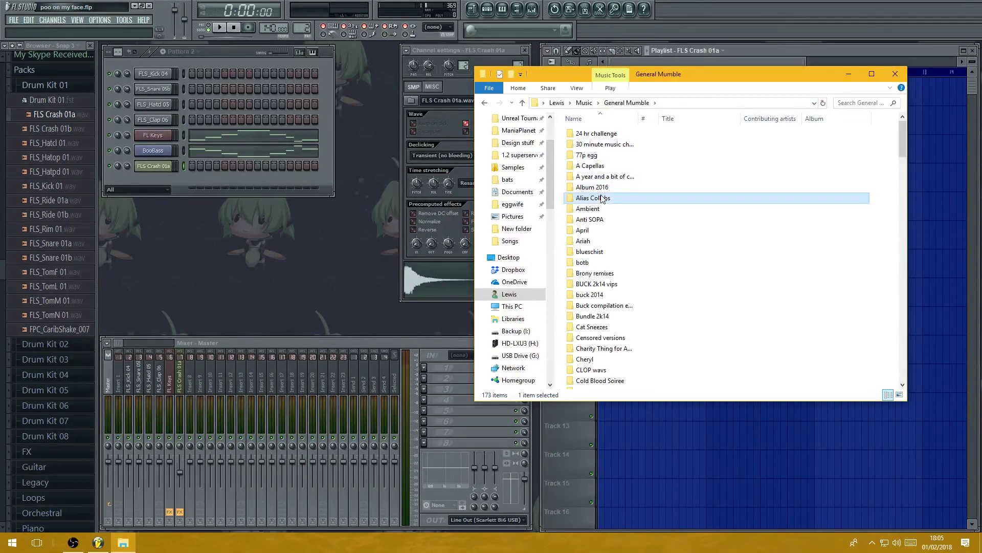
type("the")
double_click(596, 174)
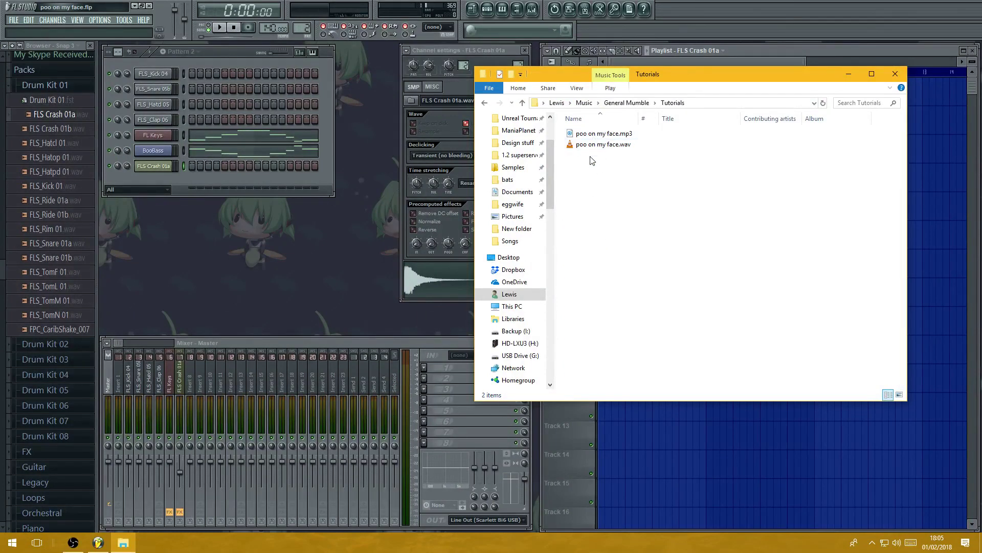
- Play poo on my face.wav in VLC
double_click(597, 145)
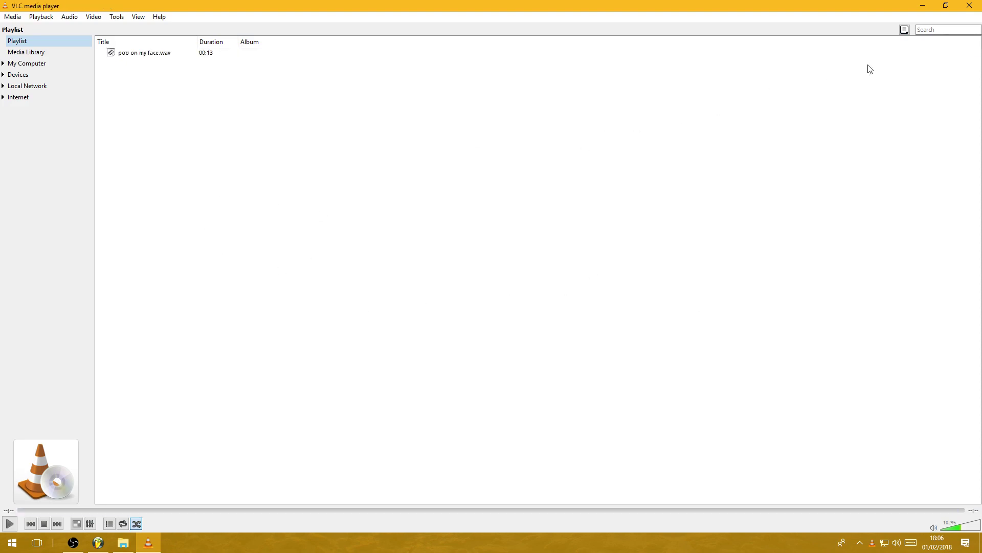
- Close the VLC window
left_click(970, 7)
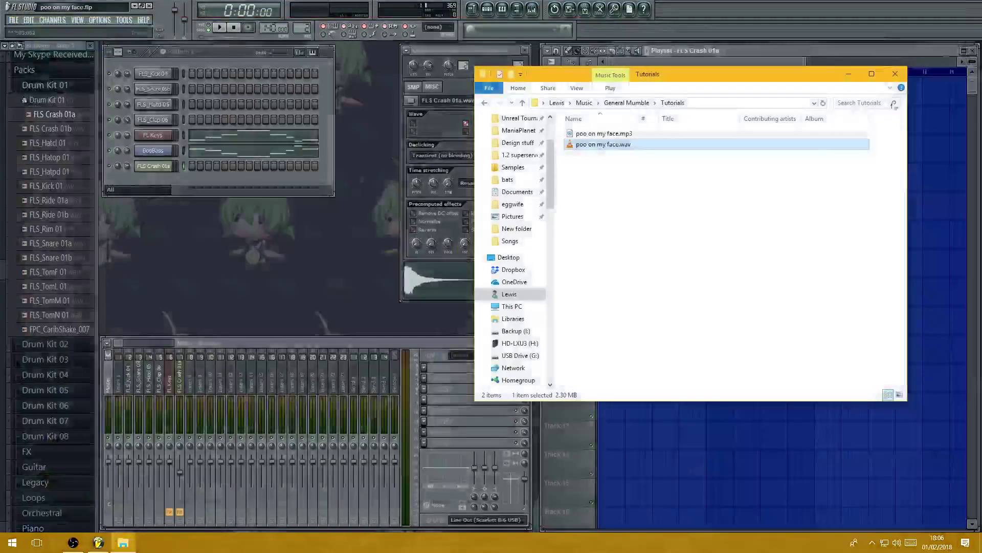